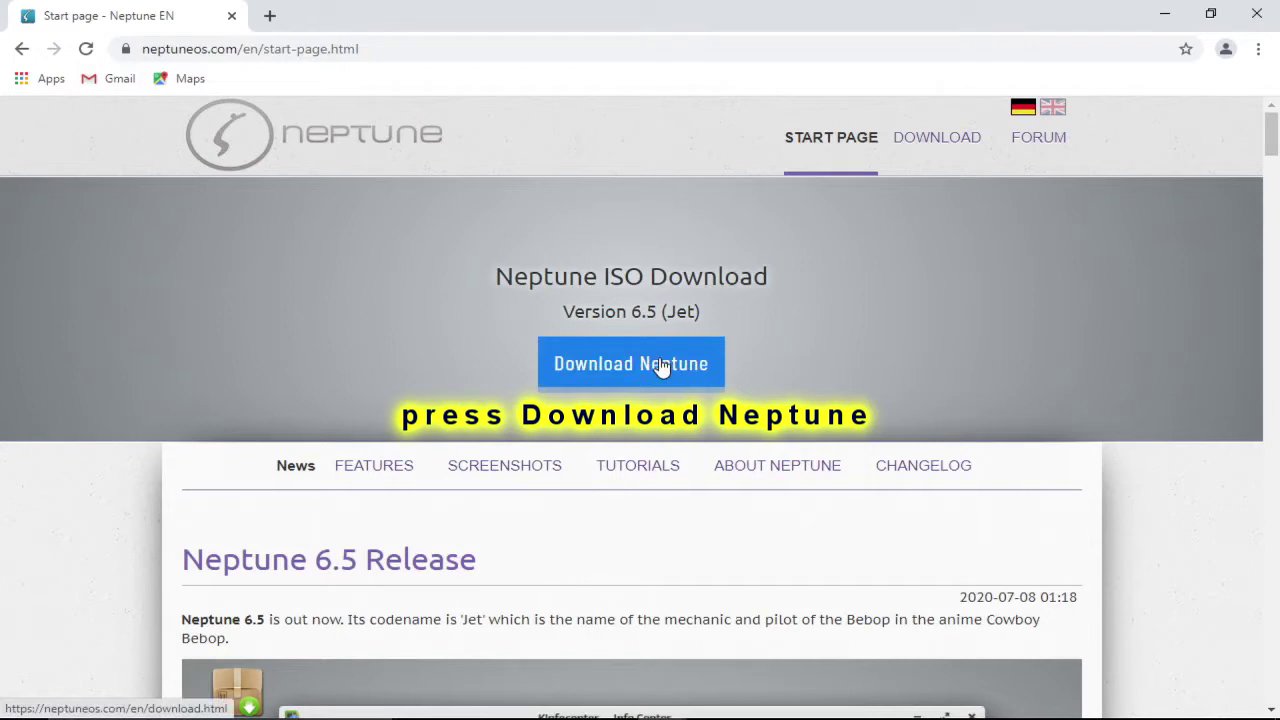
Step: Download Neptune65-Plasma5-20200707.iso from the DE Server mirror on neptuneos.com
left_click(630, 367)
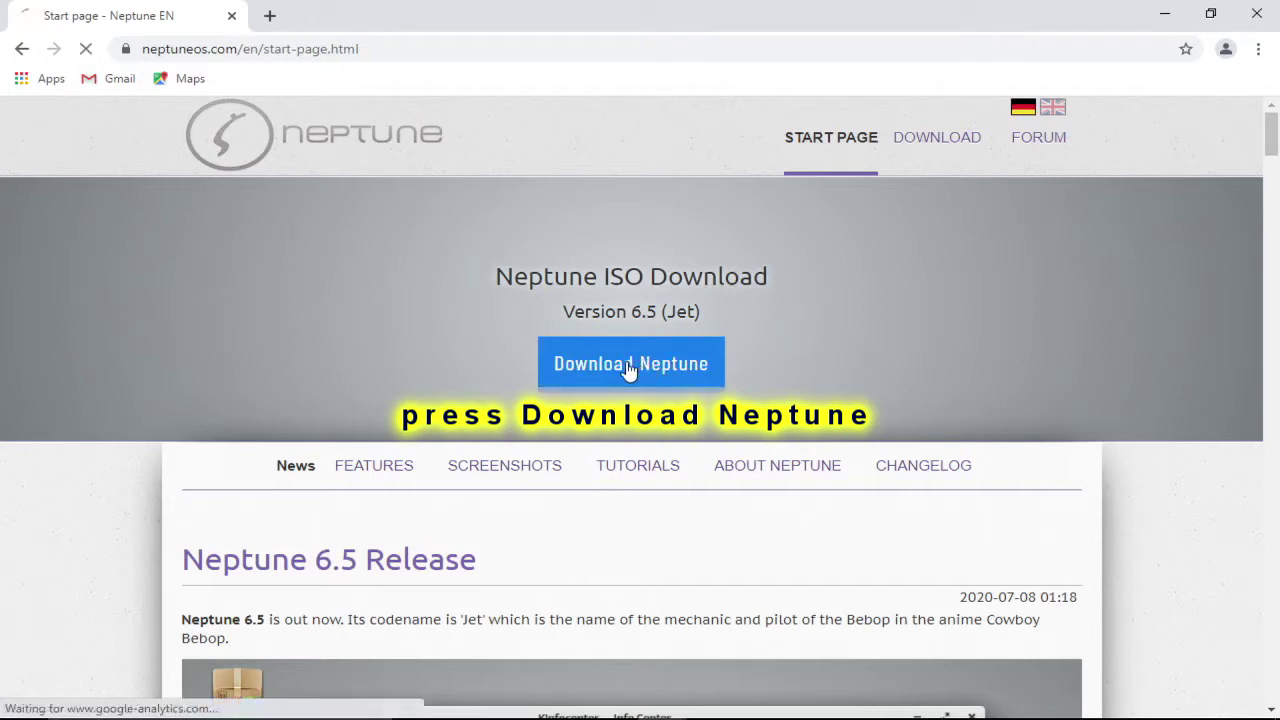
scroll(605, 370, "down", 4)
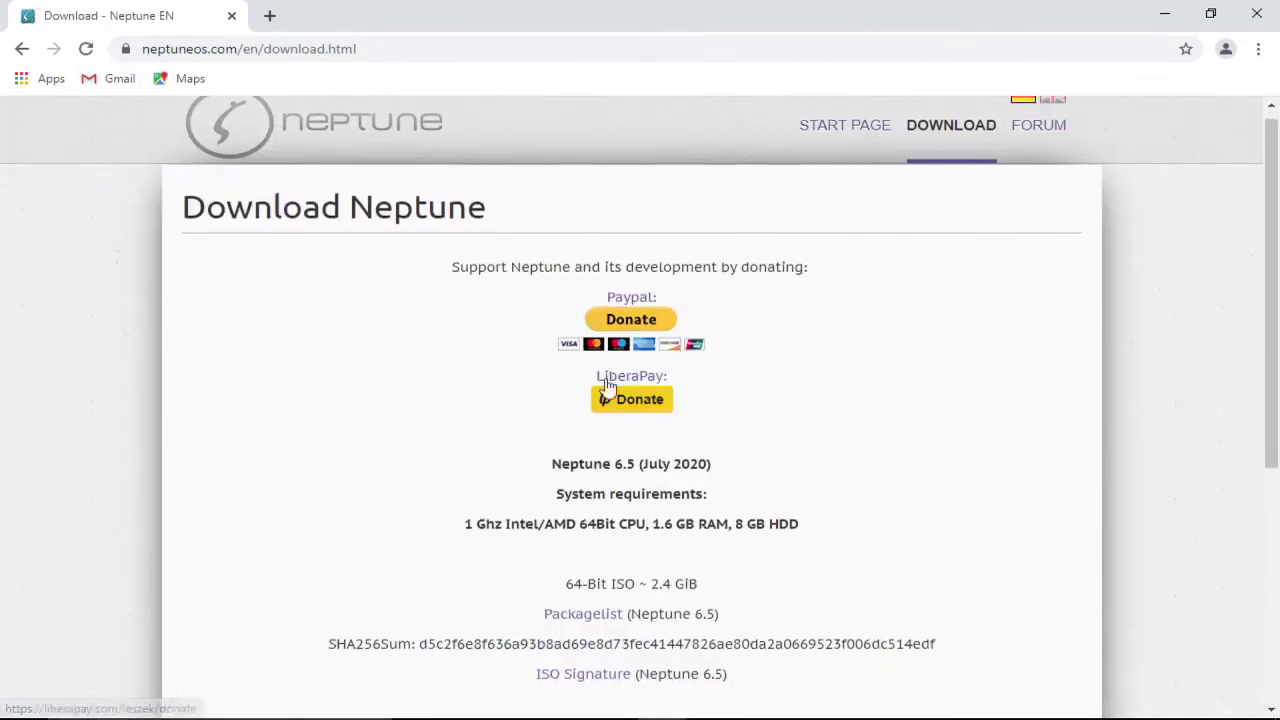
scroll(605, 386, "down", 1)
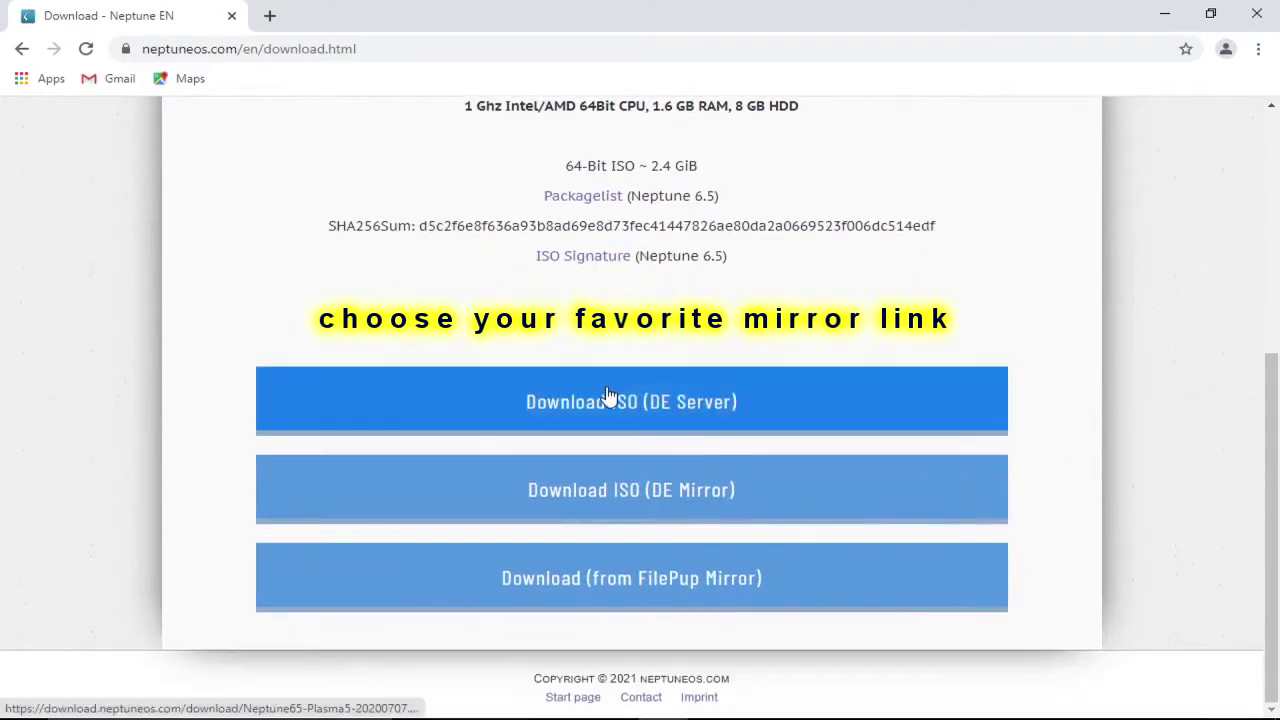
left_click(678, 404)
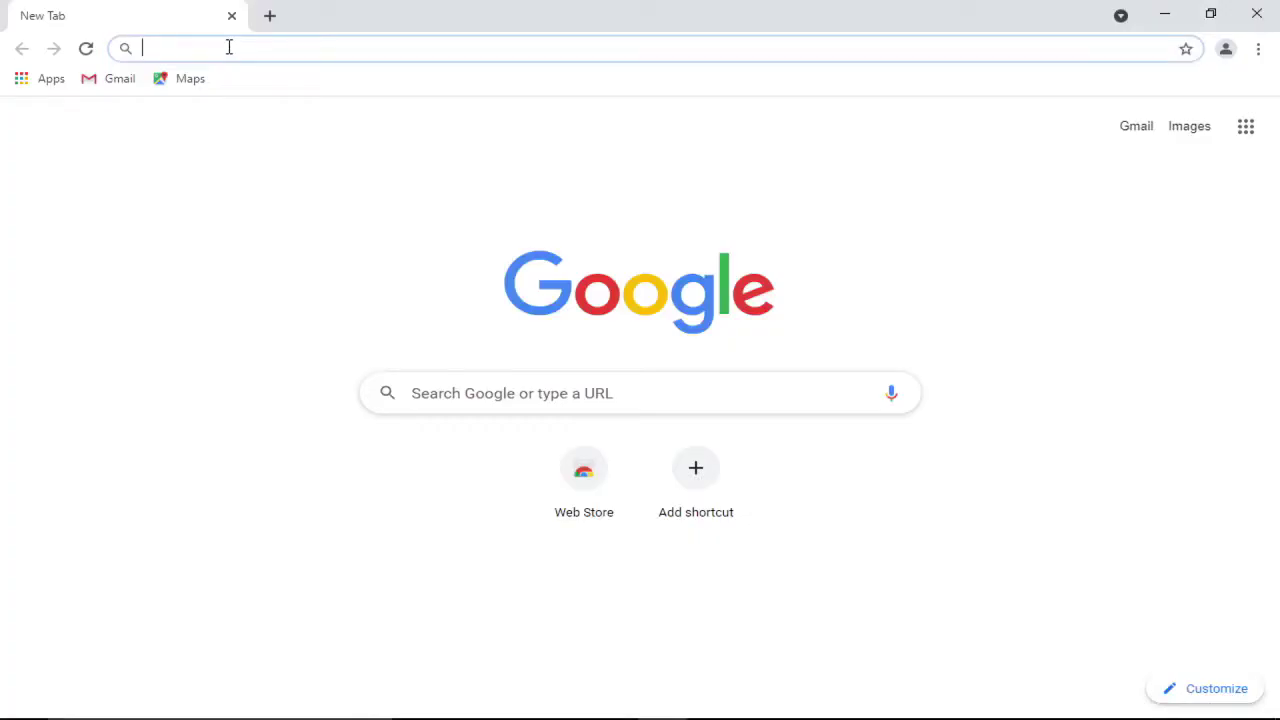
Step: Search Google for balenaEtcher and download the Windows (x86|x64) installer from balena.io/etcher
type("balen")
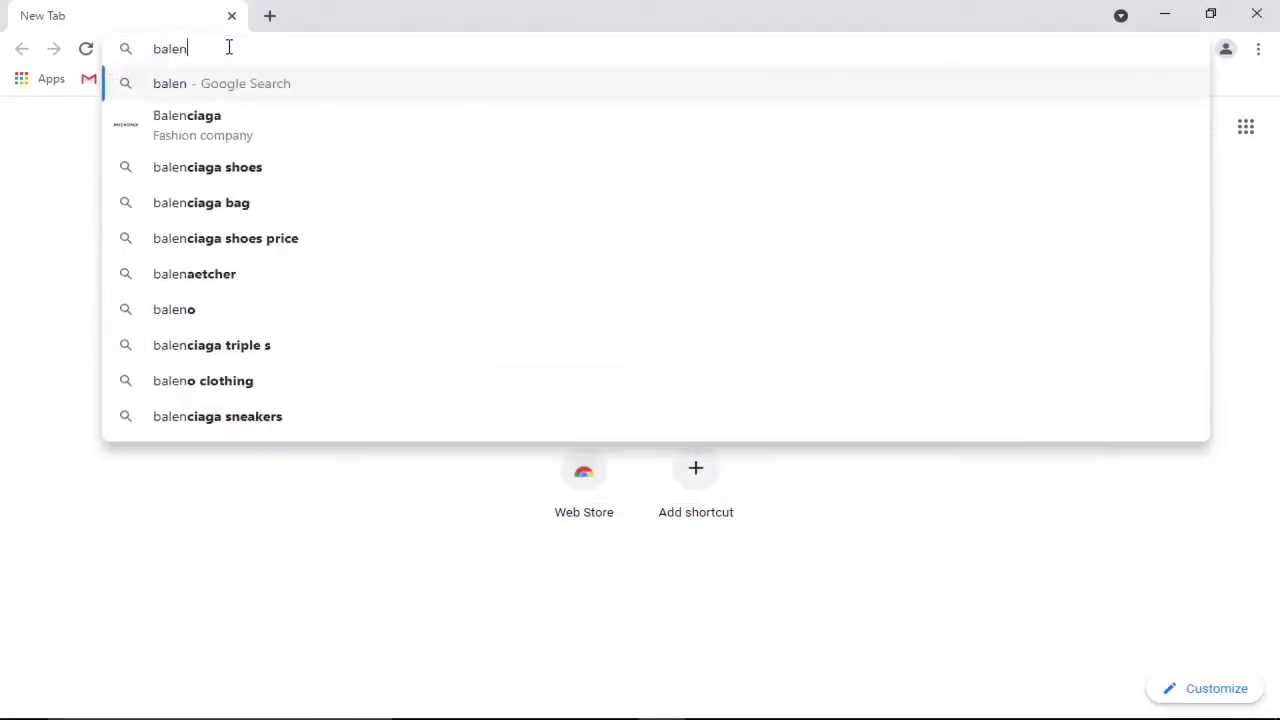
type("aEtcher")
key("Return")
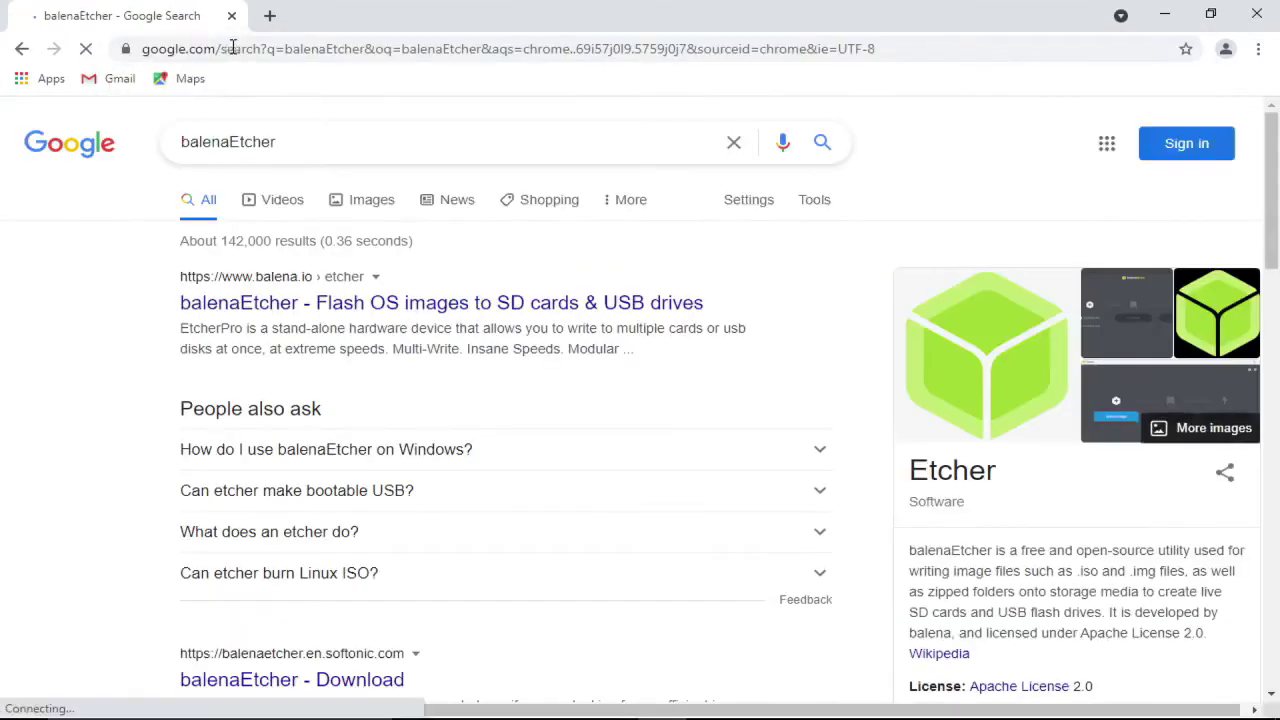
left_click(589, 316)
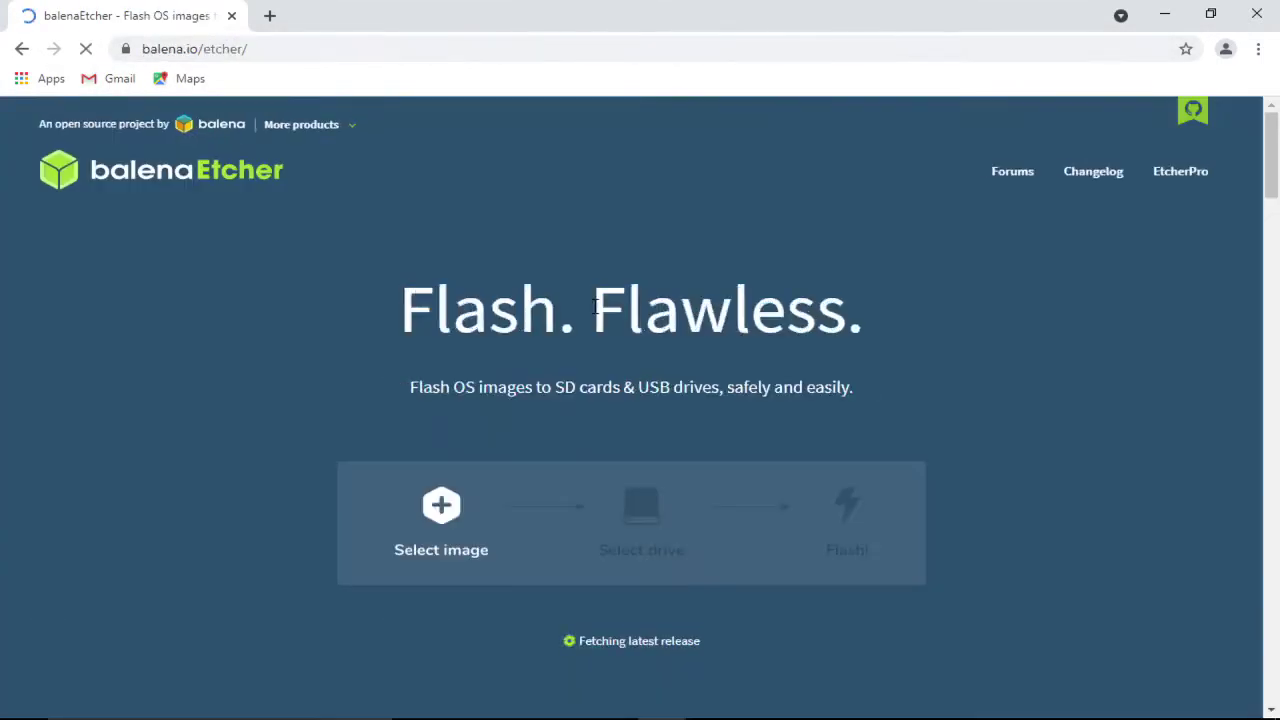
scroll(601, 562, "down", 2)
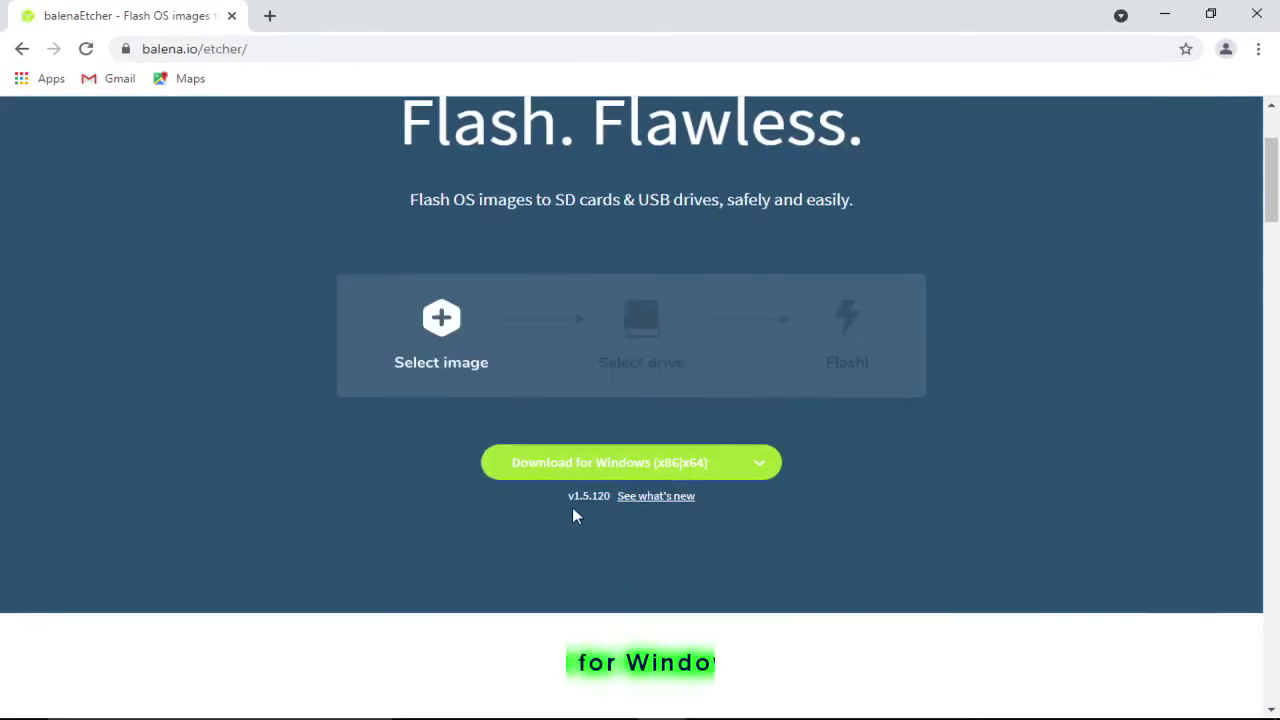
left_click(668, 471)
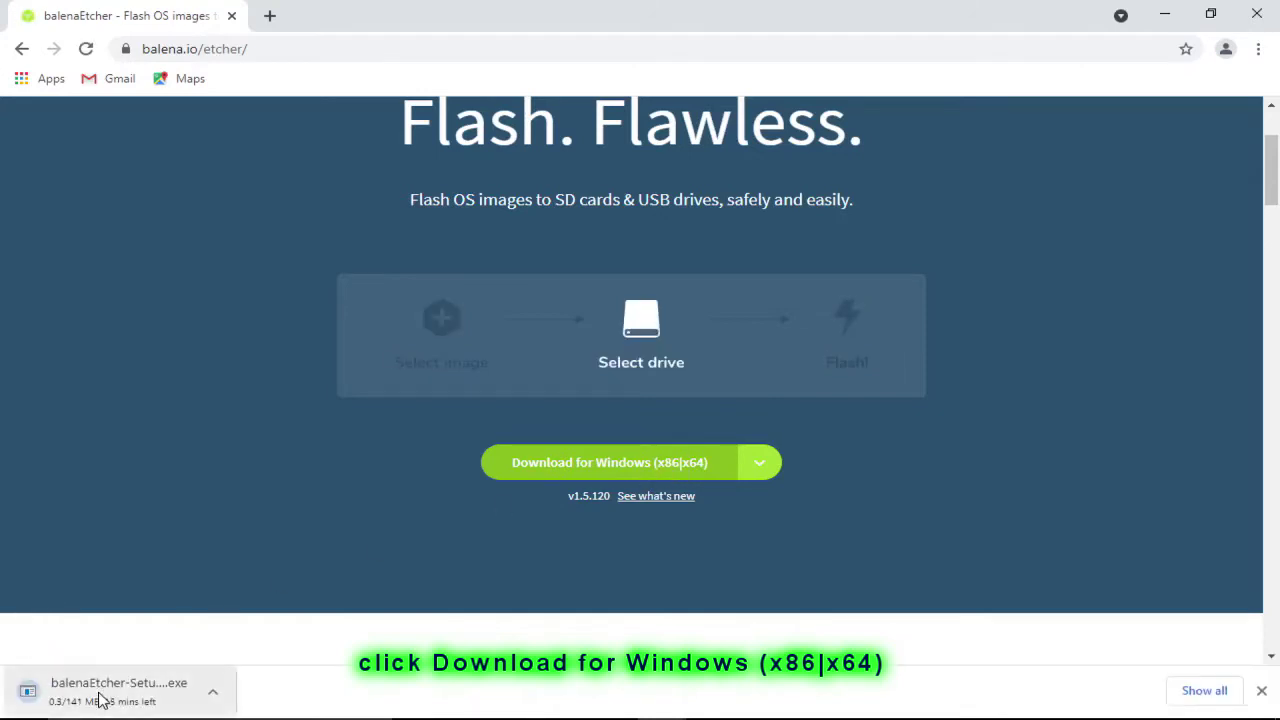
left_click(1197, 697)
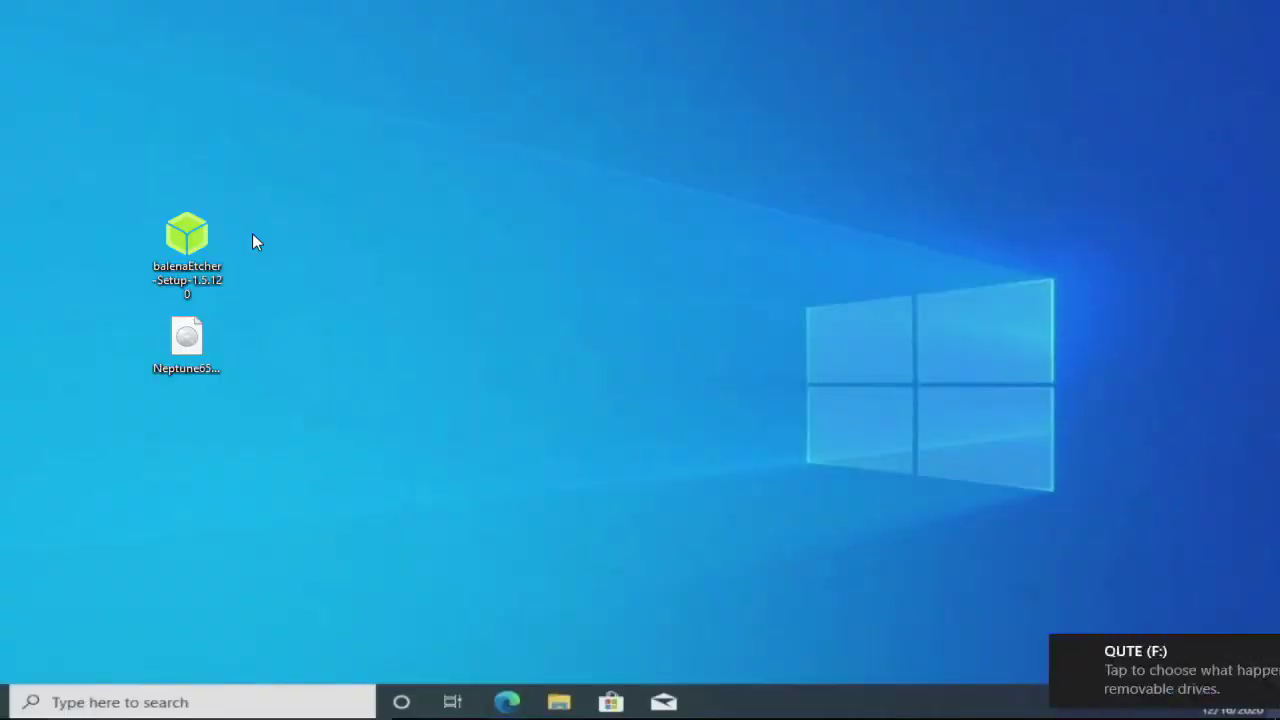
Step: Run balenaEtcher-Setup from the desktop and accept the licence agreement to install it
right_click(187, 235)
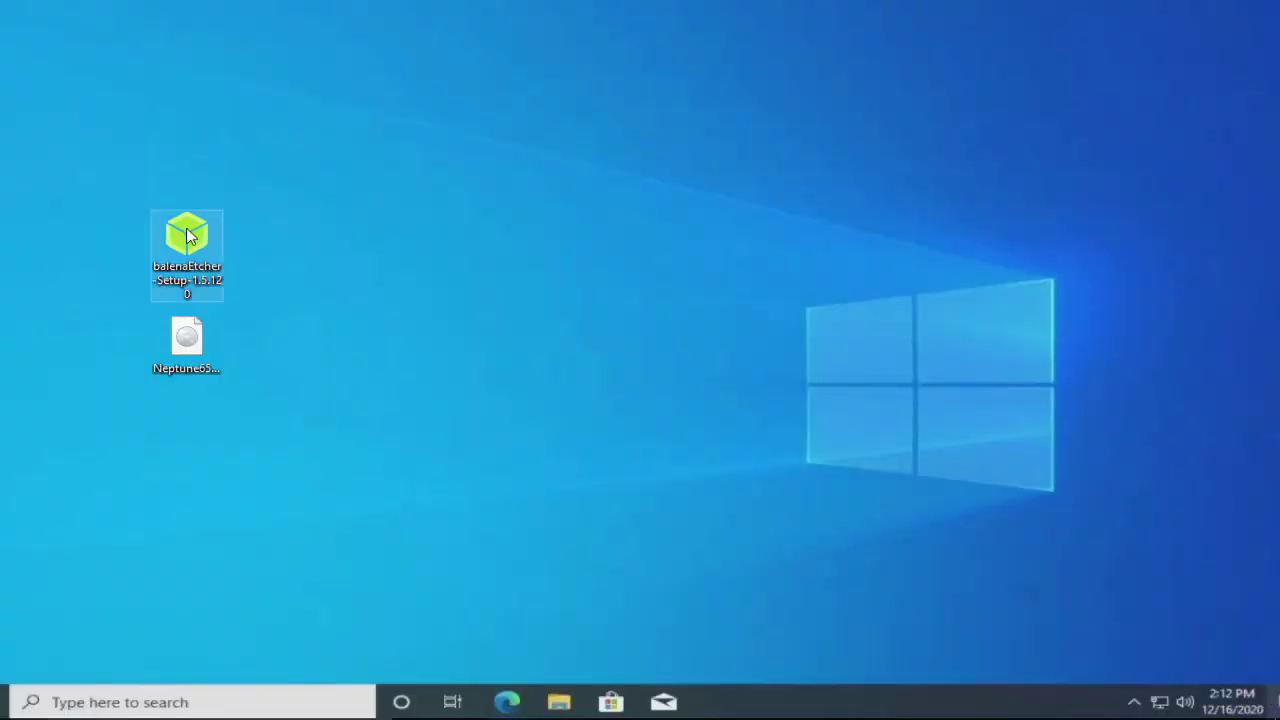
left_click(243, 163)
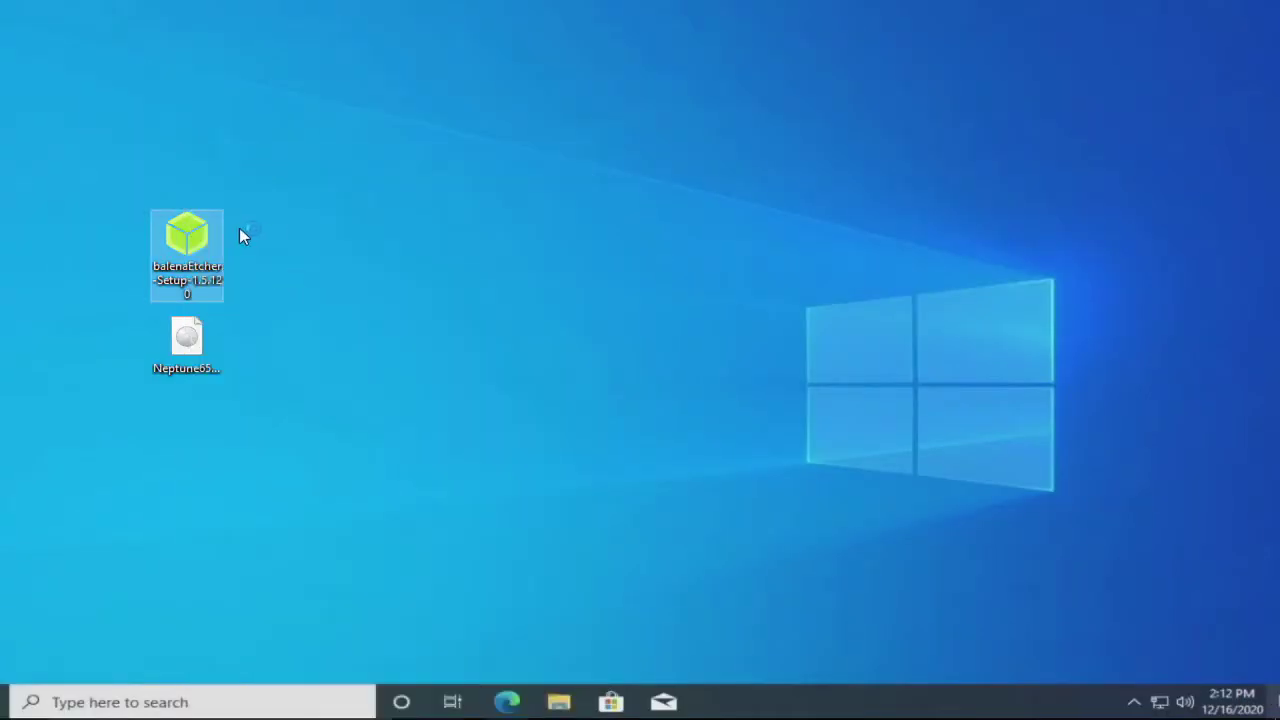
left_click(748, 518)
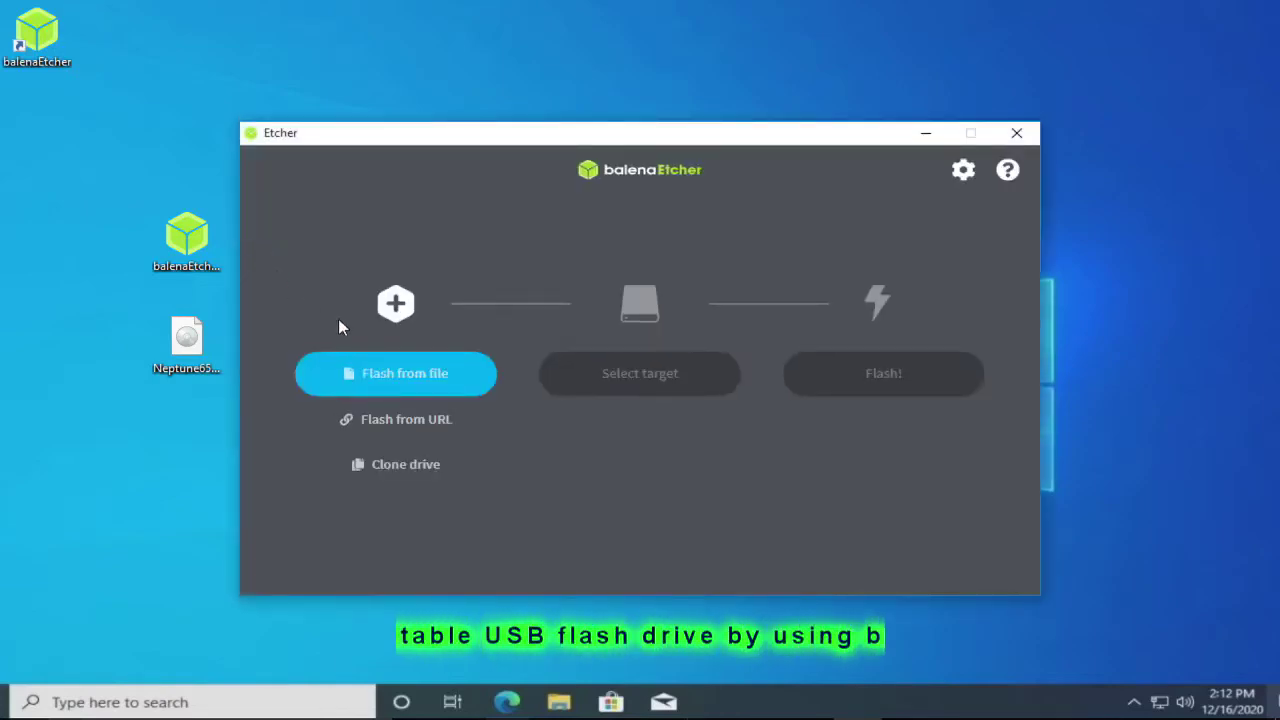
Step: Choose the Neptune65 ISO on the Desktop as the image to flash
left_click(432, 376)
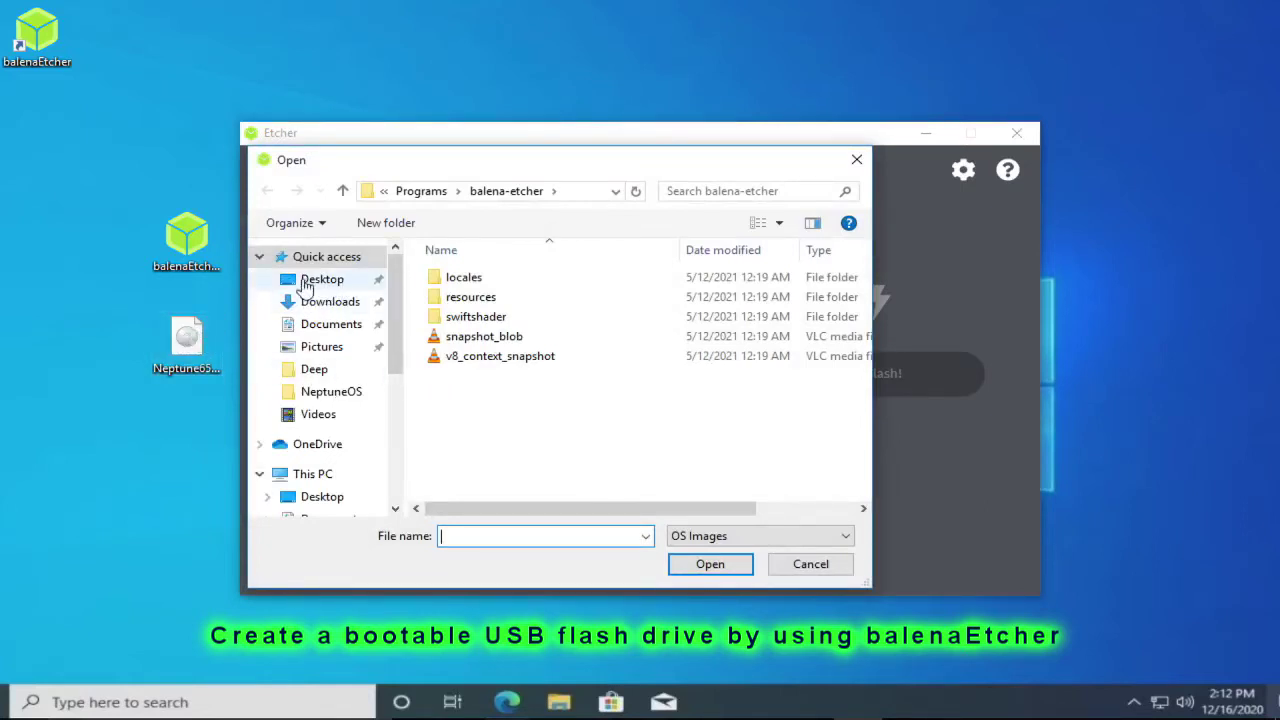
left_click(338, 285)
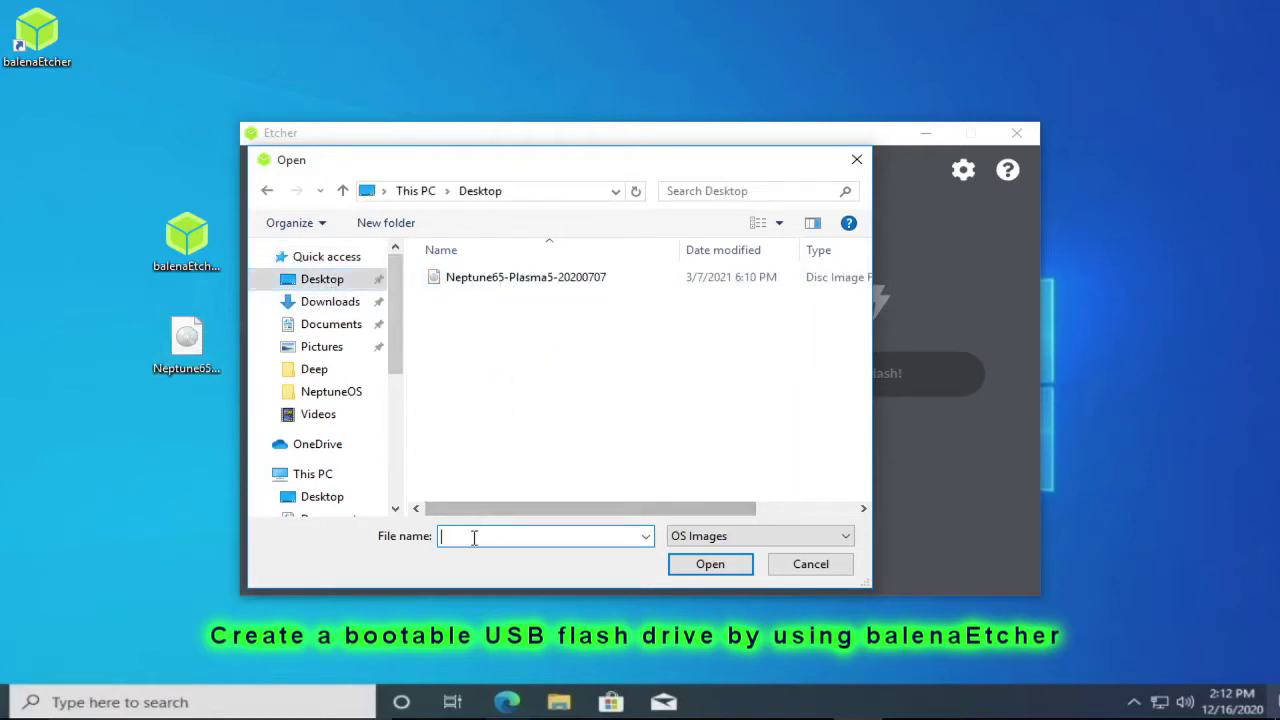
left_click(494, 286)
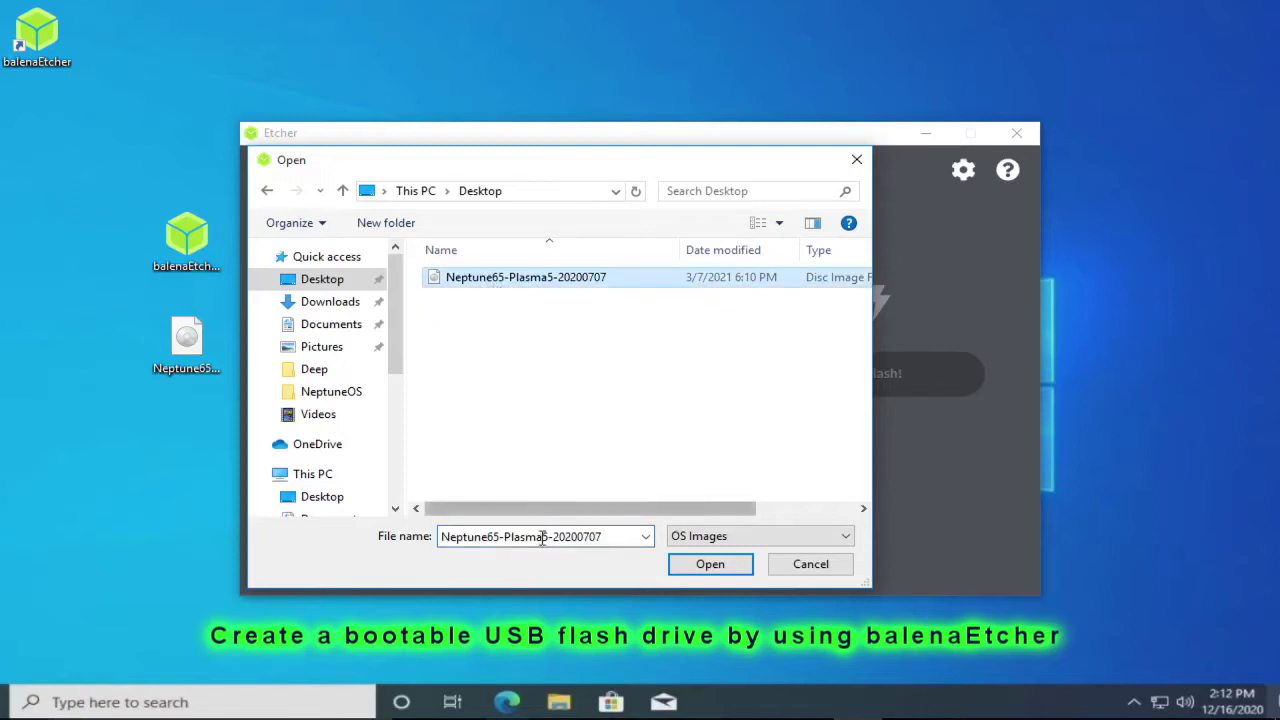
left_click(710, 564)
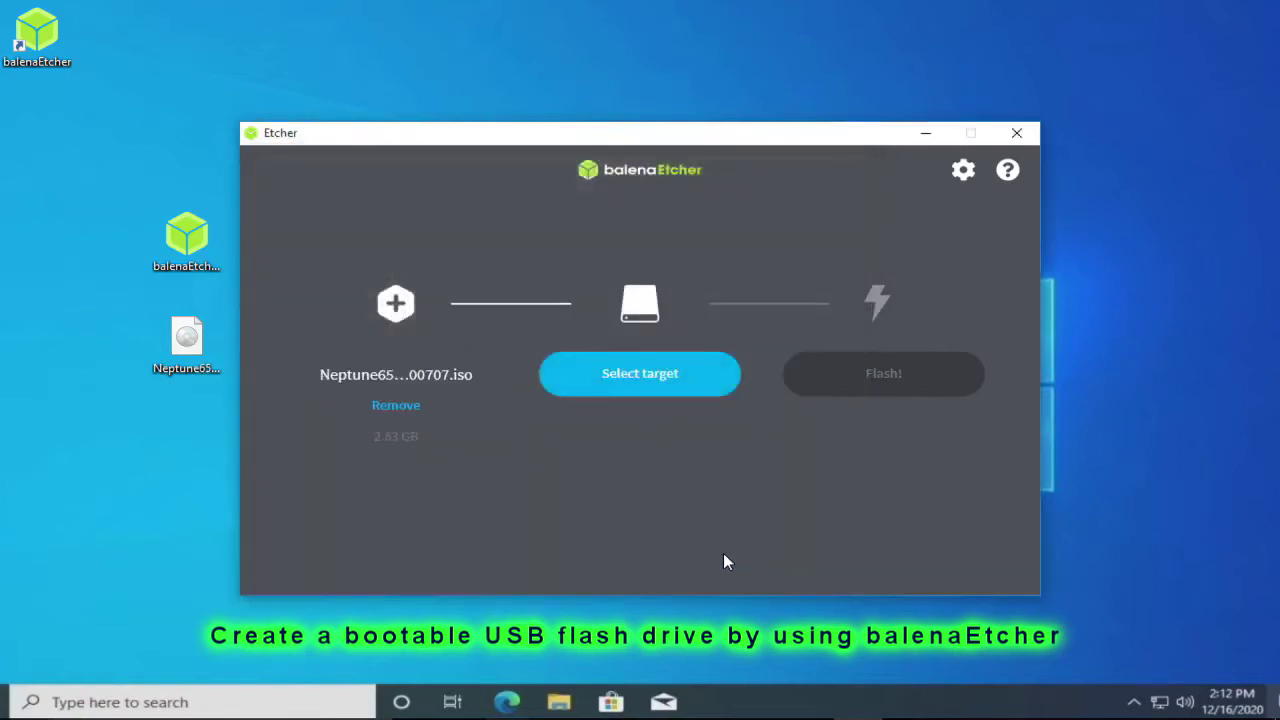
Step: Target the SanDisk Cruzer Blade USB drive and start flashing
left_click(660, 382)
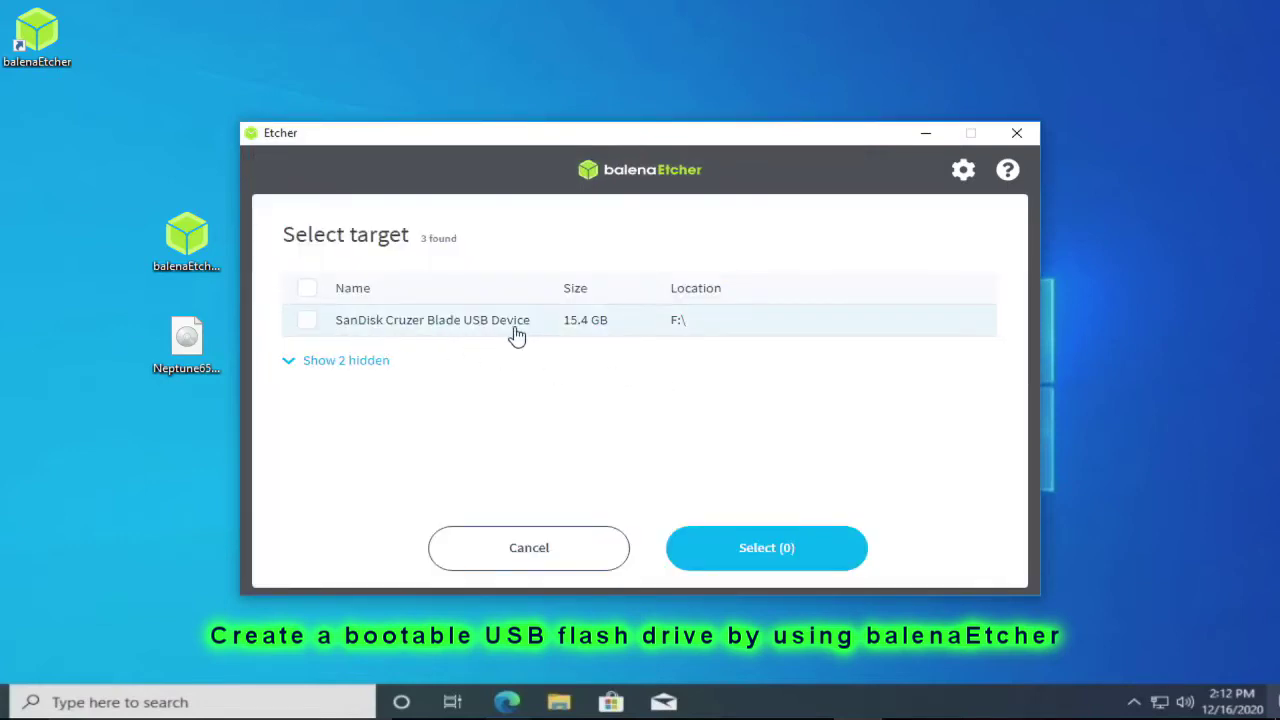
left_click(307, 320)
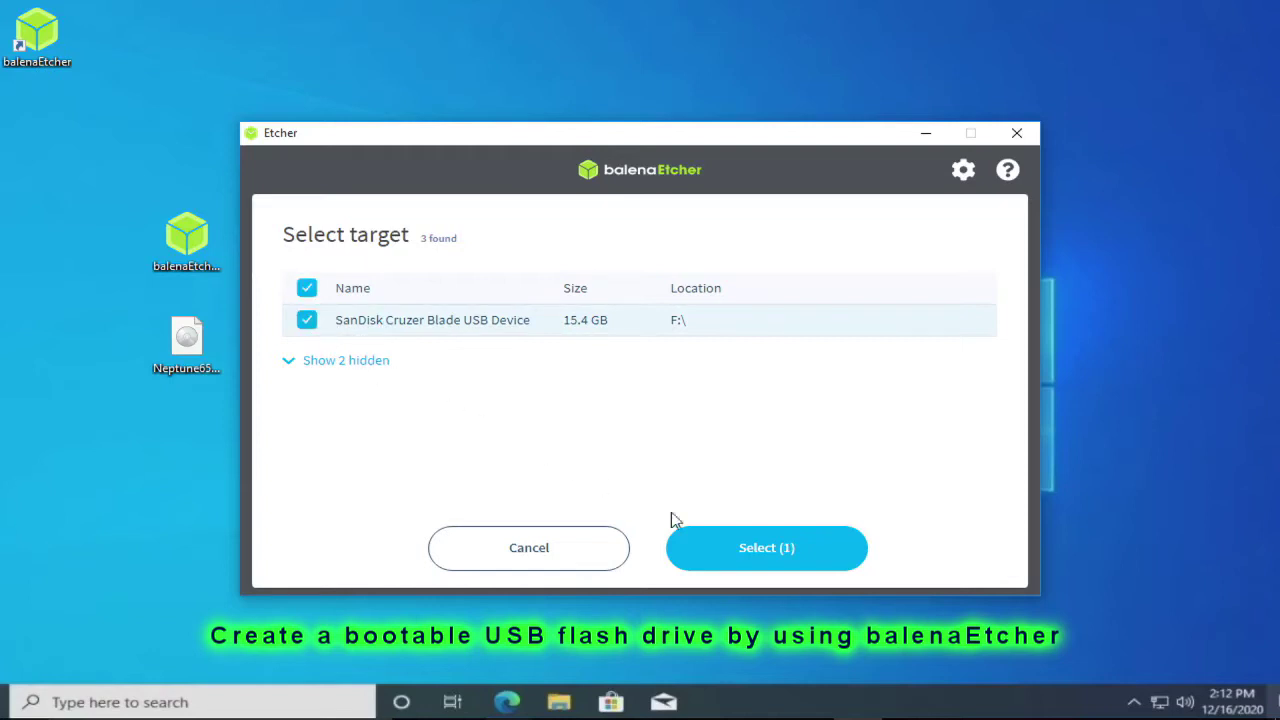
left_click(789, 547)
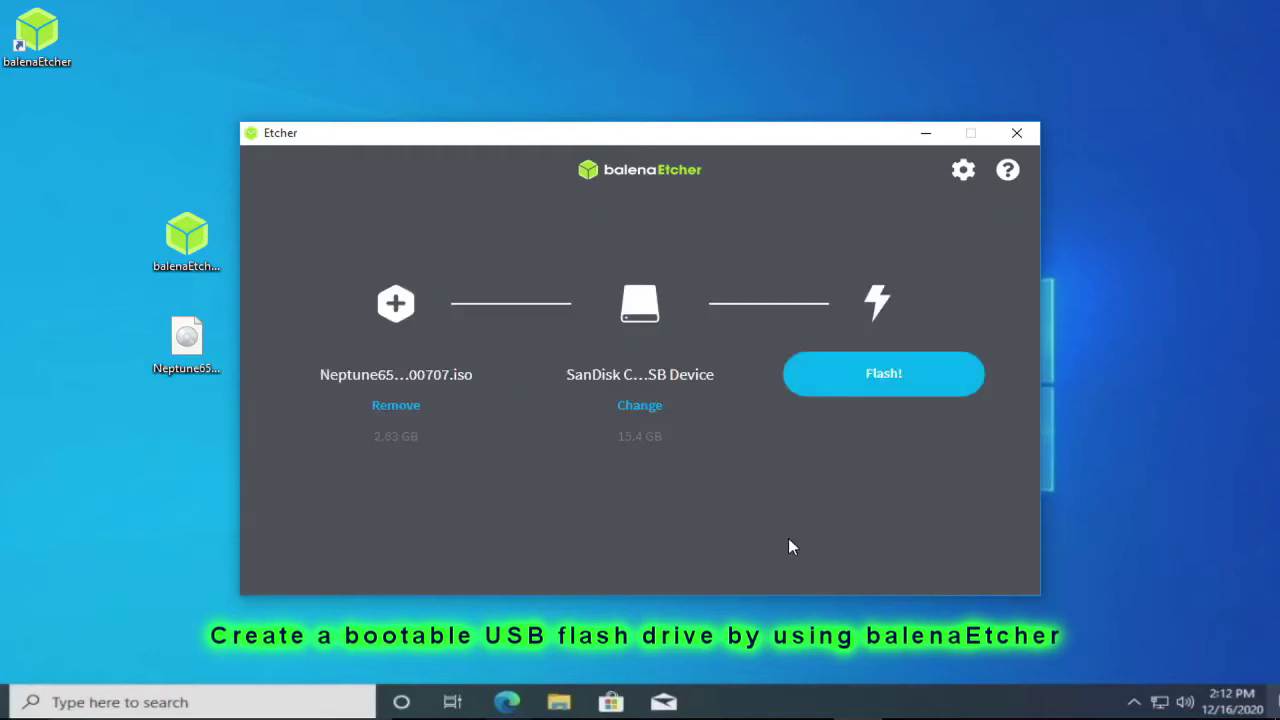
left_click(909, 380)
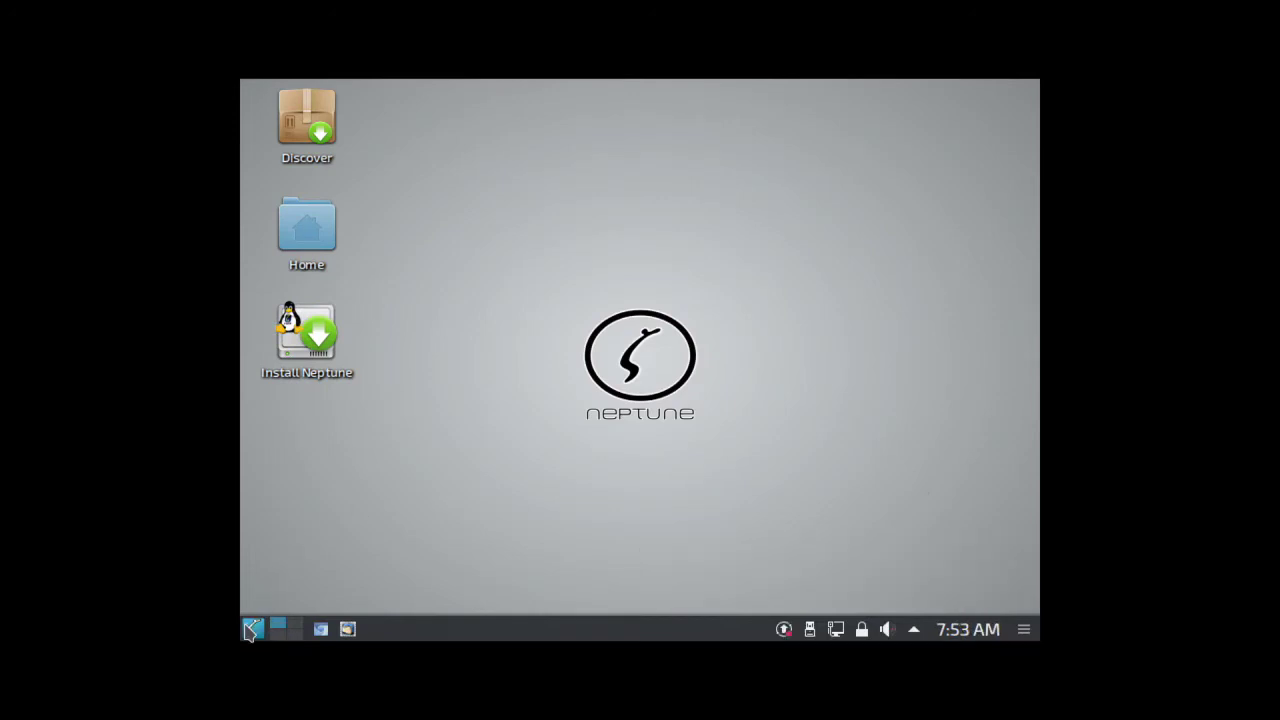
Step: Open Display and Monitor in KDE System Settings from the application launcher
left_click(252, 628)
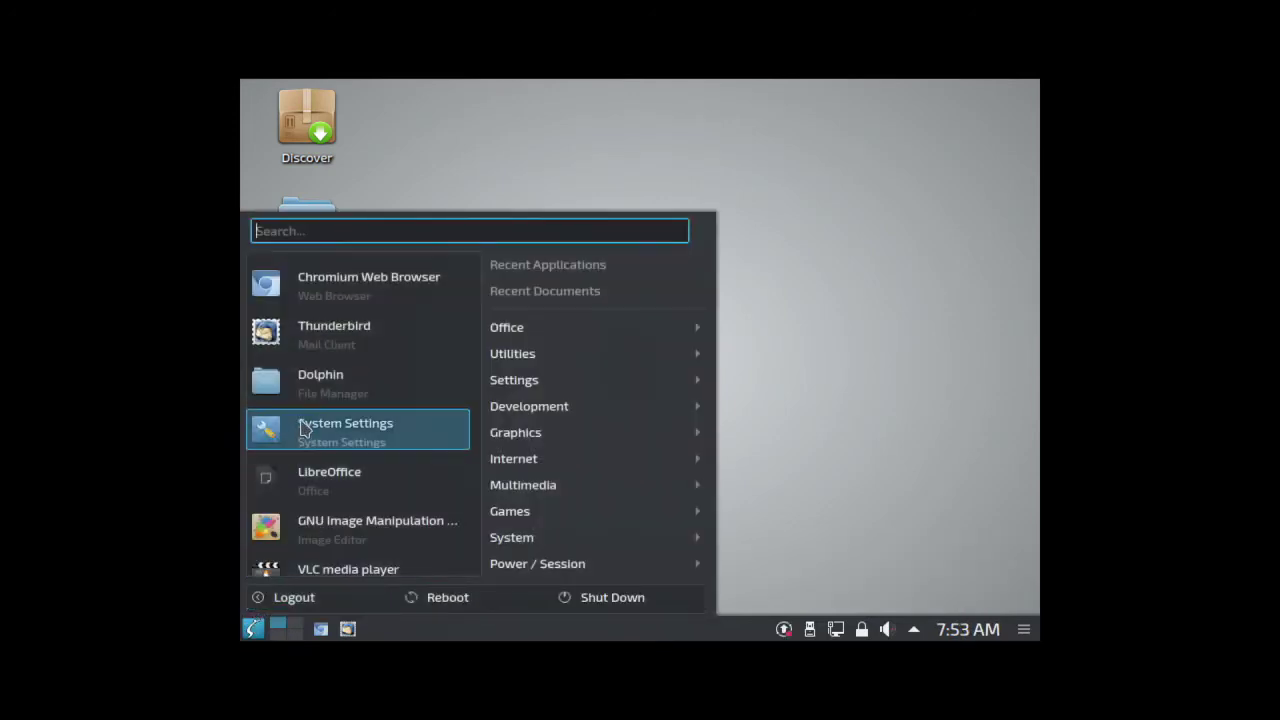
left_click(304, 429)
scroll(312, 445, "down", 3)
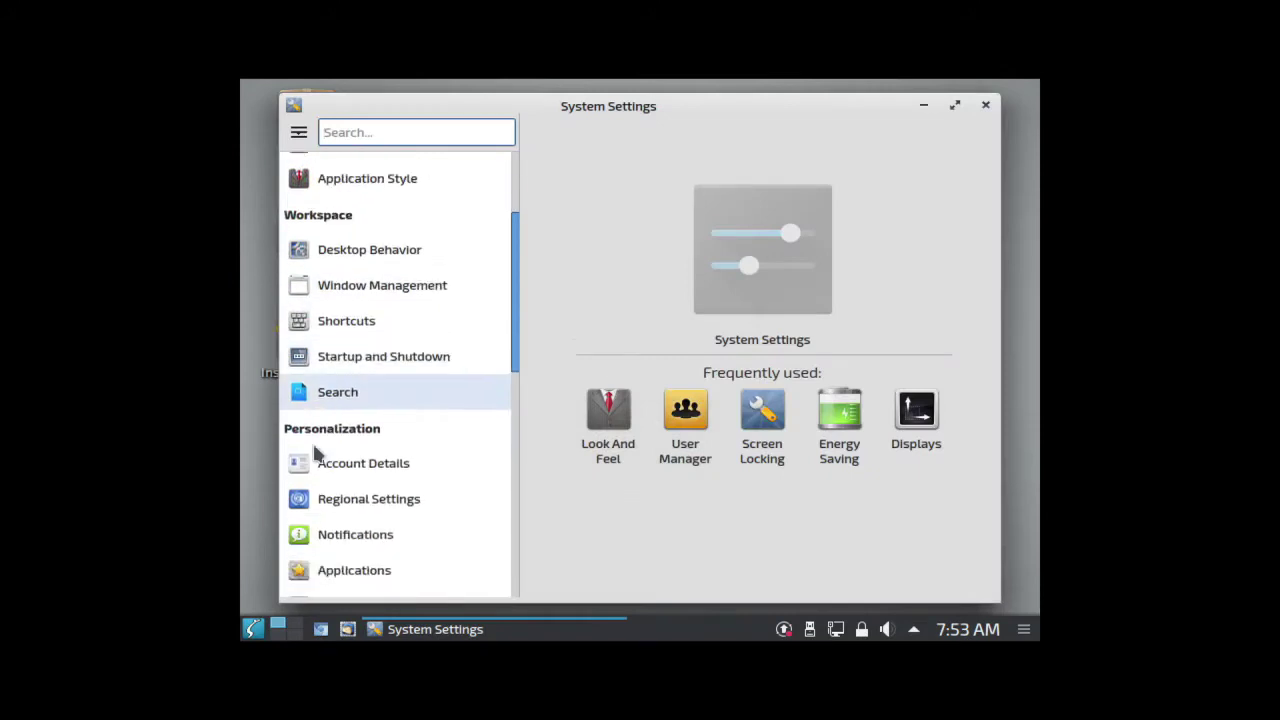
scroll(315, 450, "down", 10)
left_click(401, 476)
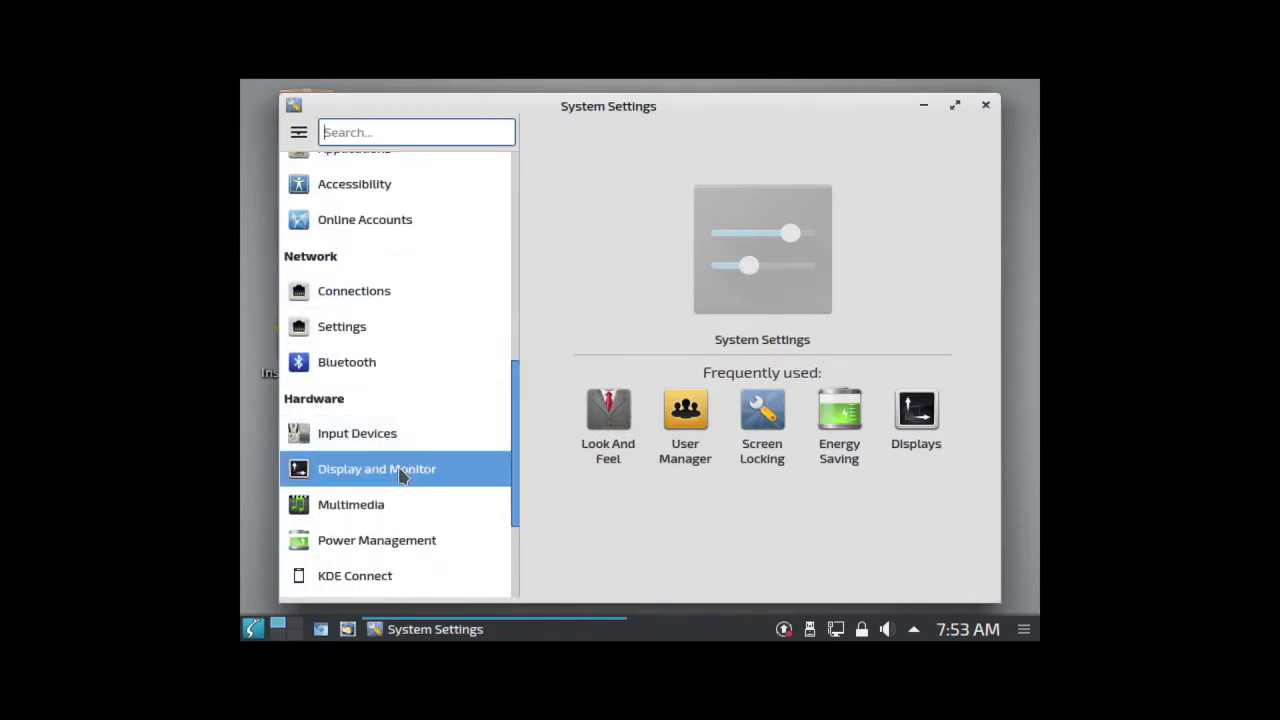
Step: Set the resolution to 1280x768, apply it, and close System Settings
left_click_drag(989, 374, 1016, 536)
left_click(724, 470)
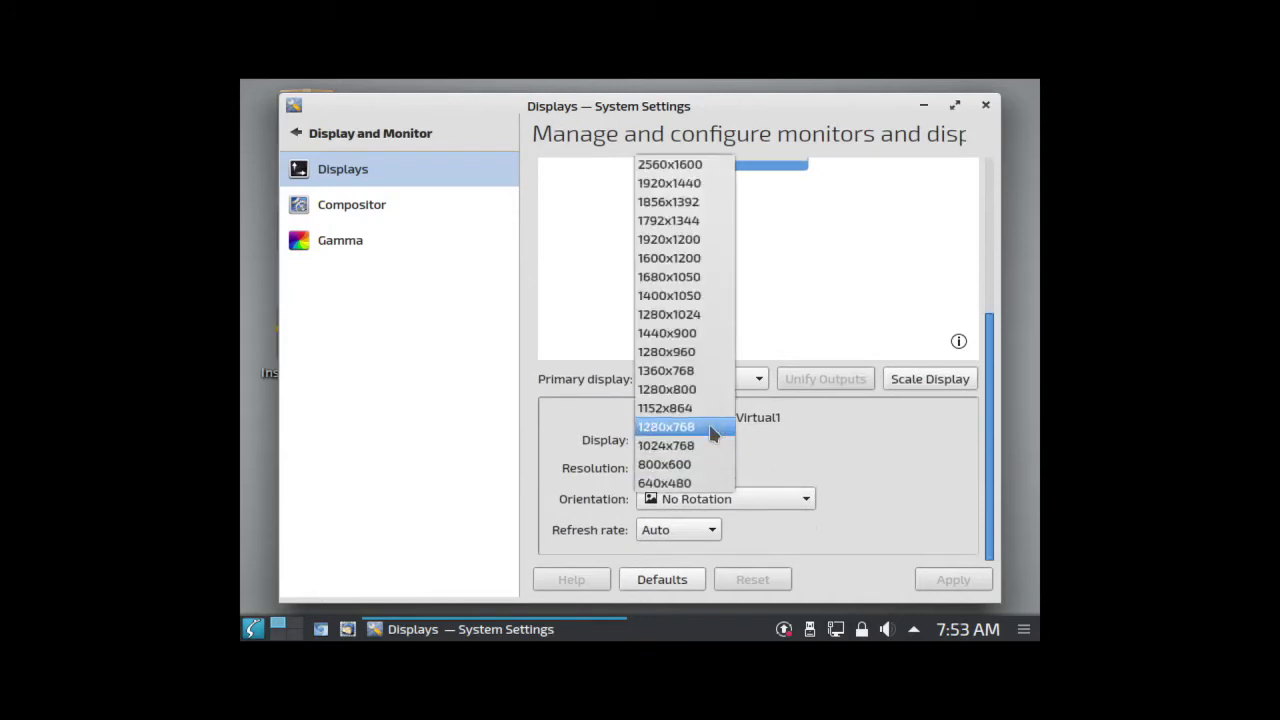
left_click(713, 432)
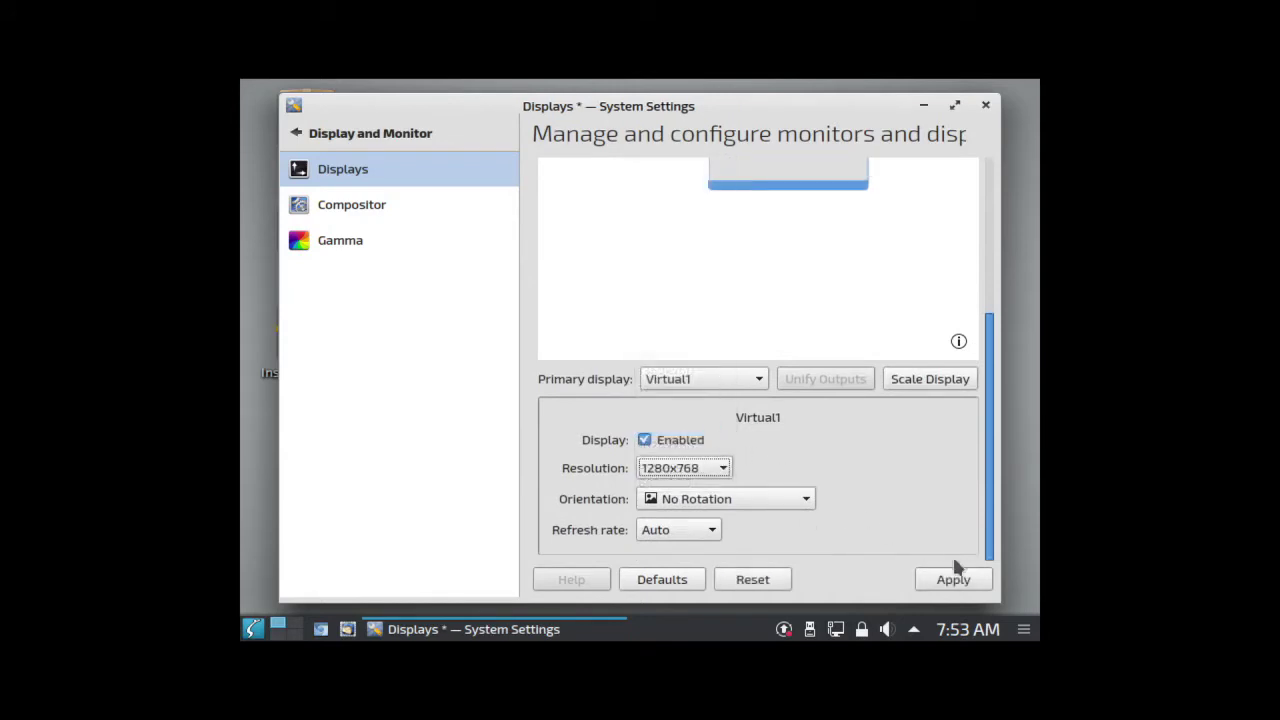
left_click(955, 570)
left_click(745, 28)
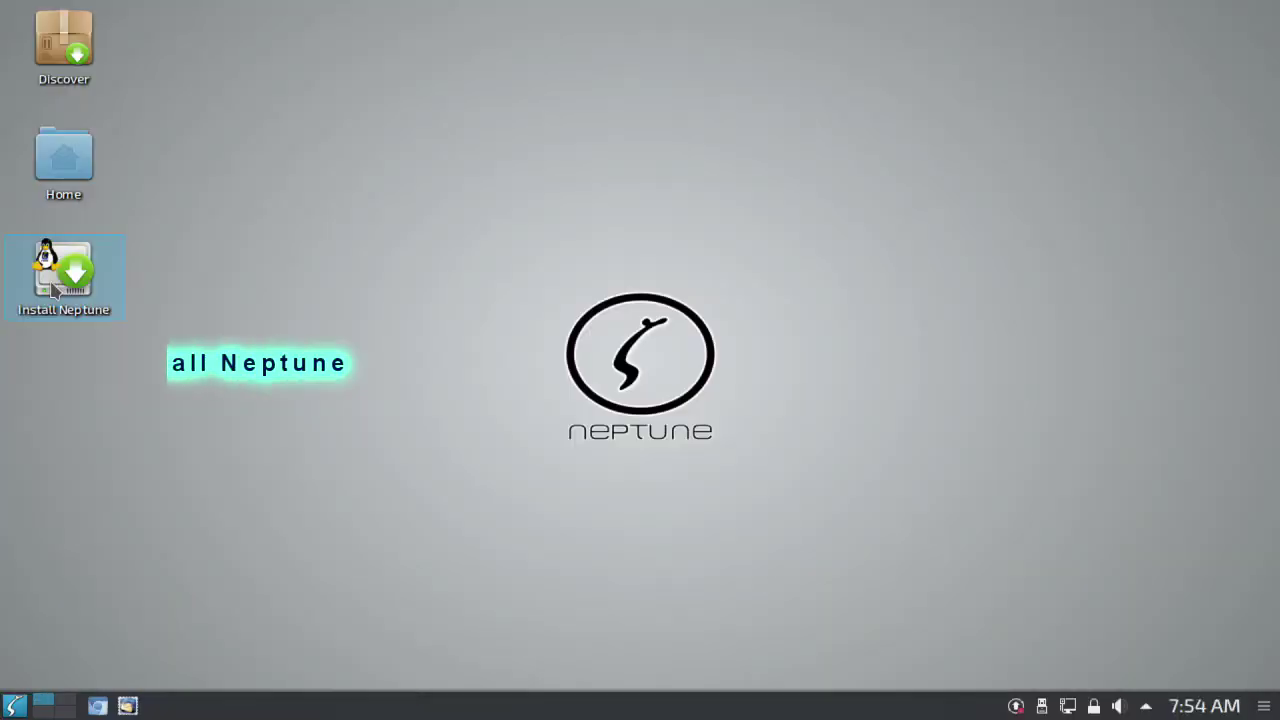
Step: Launch the Neptune installer and keep American English as the language
left_click(64, 272)
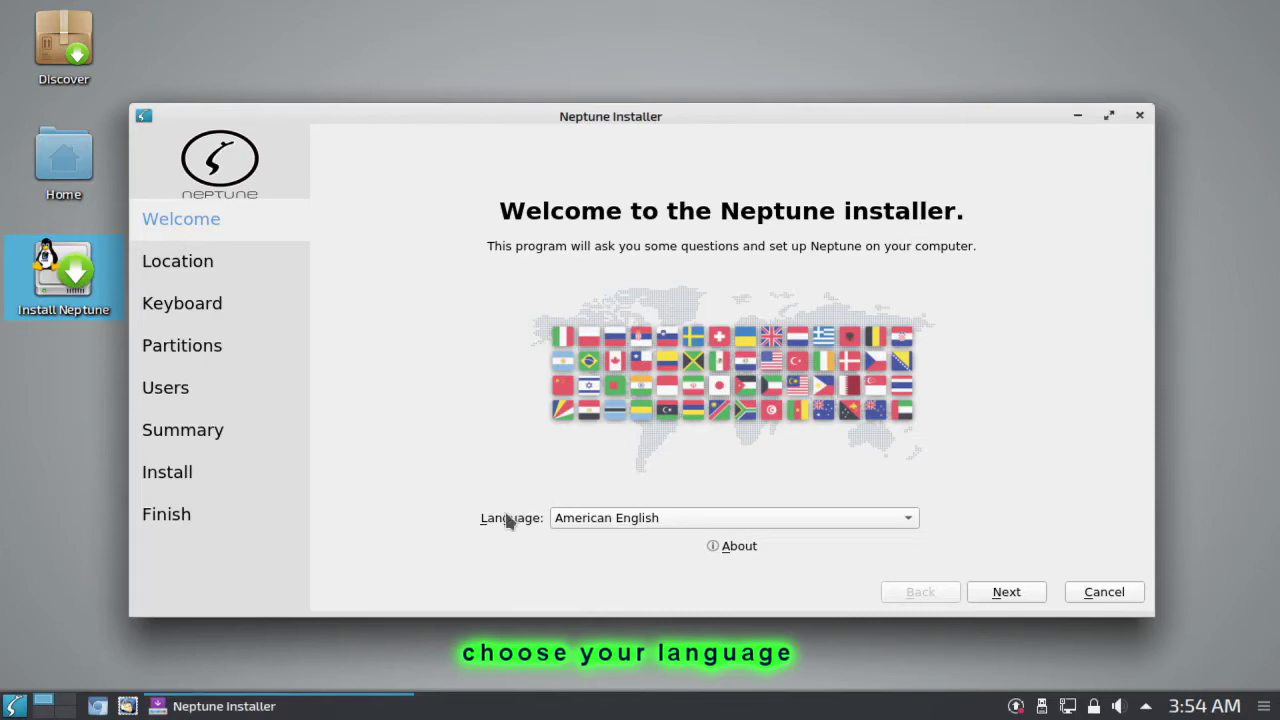
left_click(916, 518)
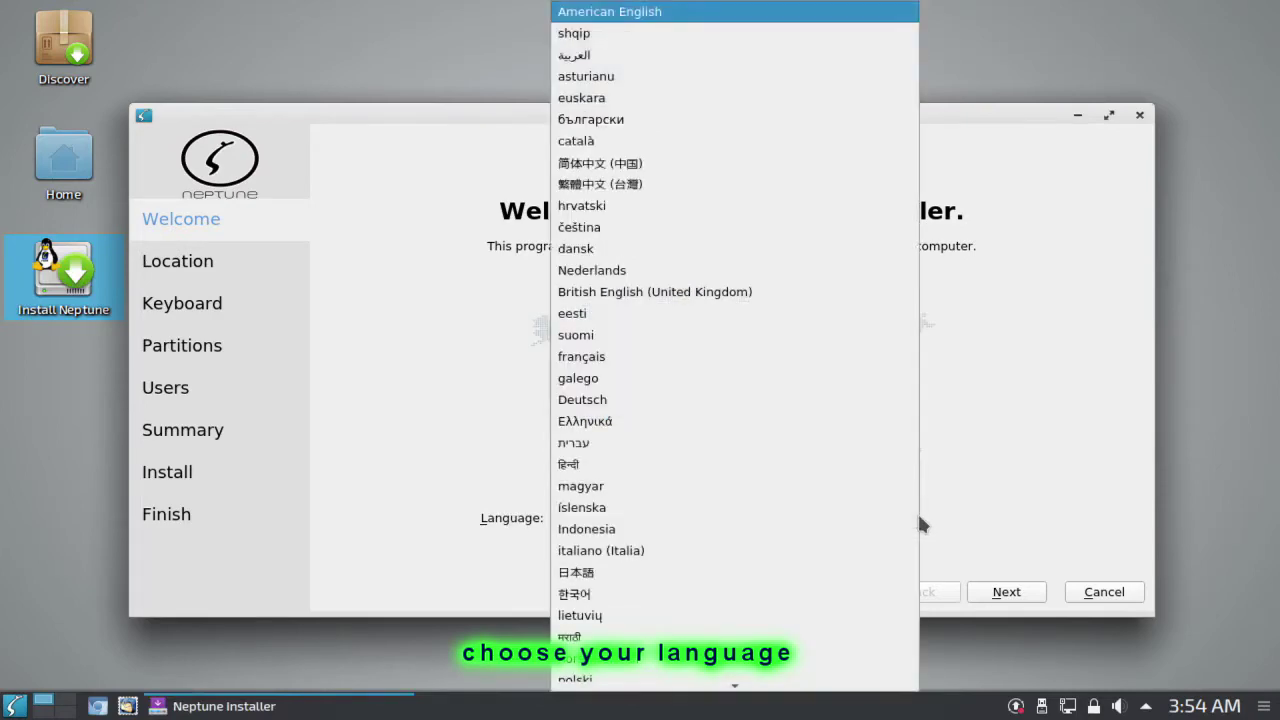
left_click(968, 517)
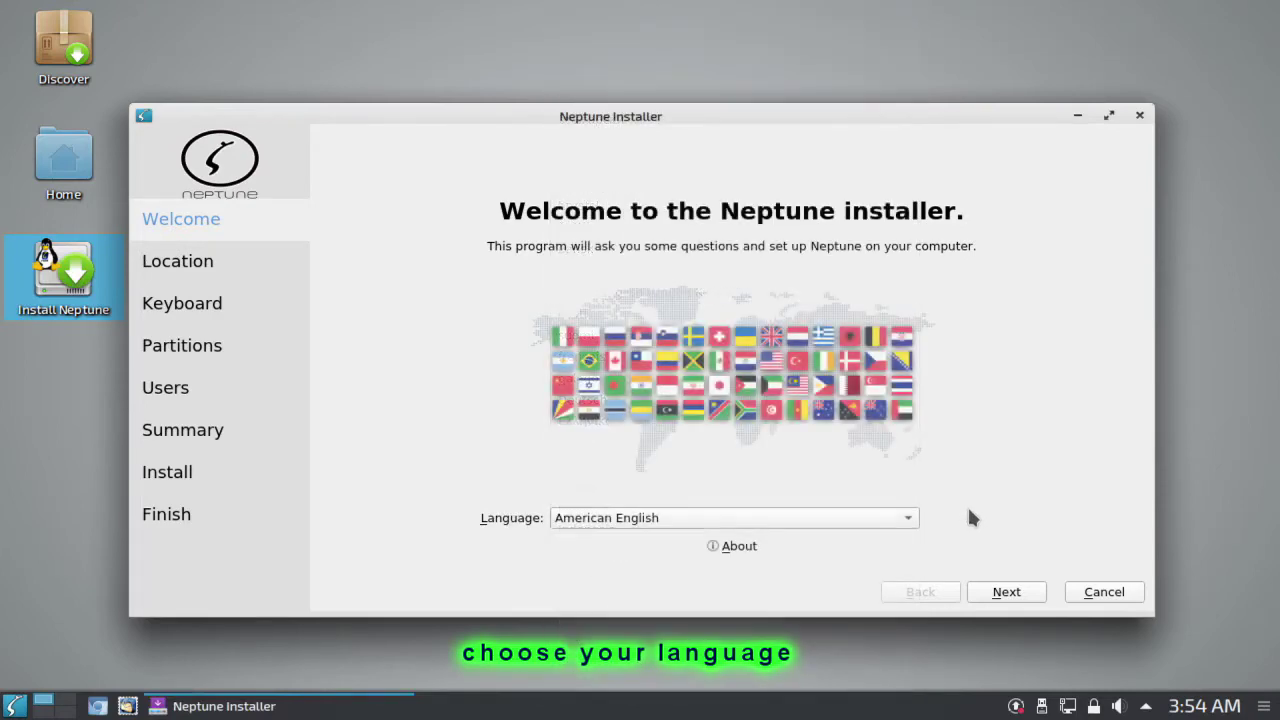
left_click(1005, 592)
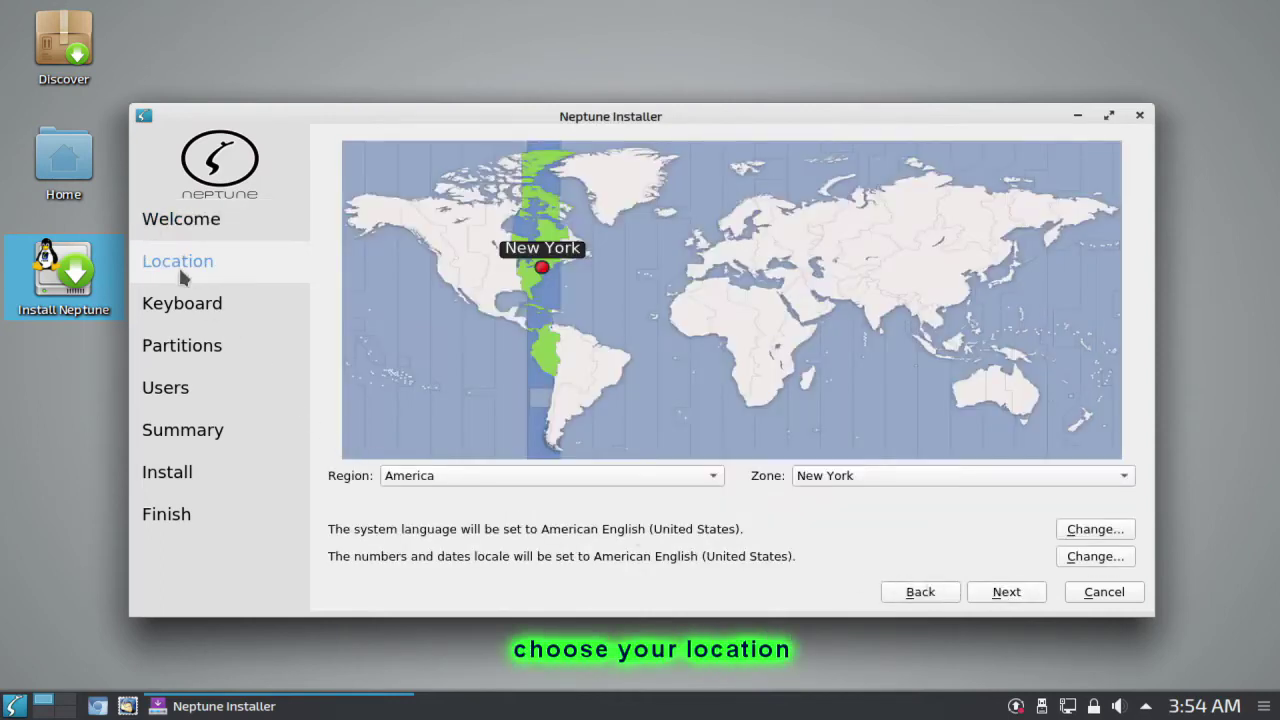
Step: Set the time zone to Region Asia, Zone Manila via the Philippines on the map
left_click(969, 324)
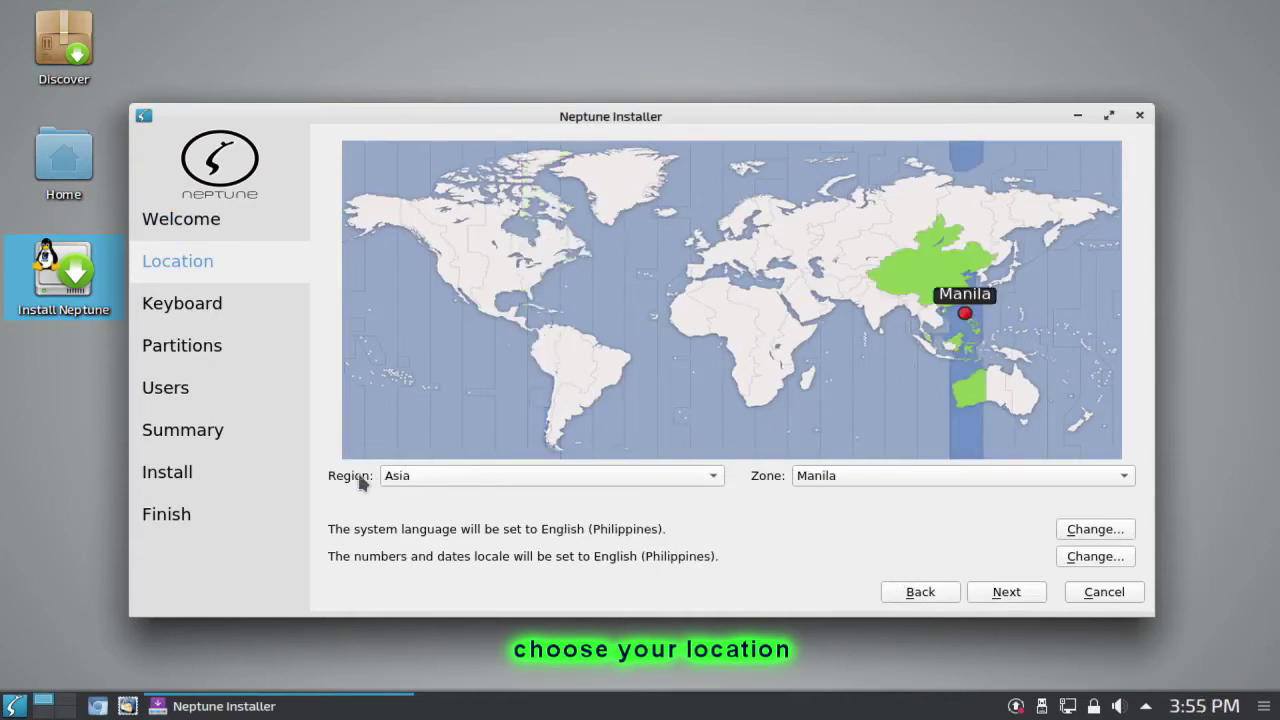
left_click(700, 481)
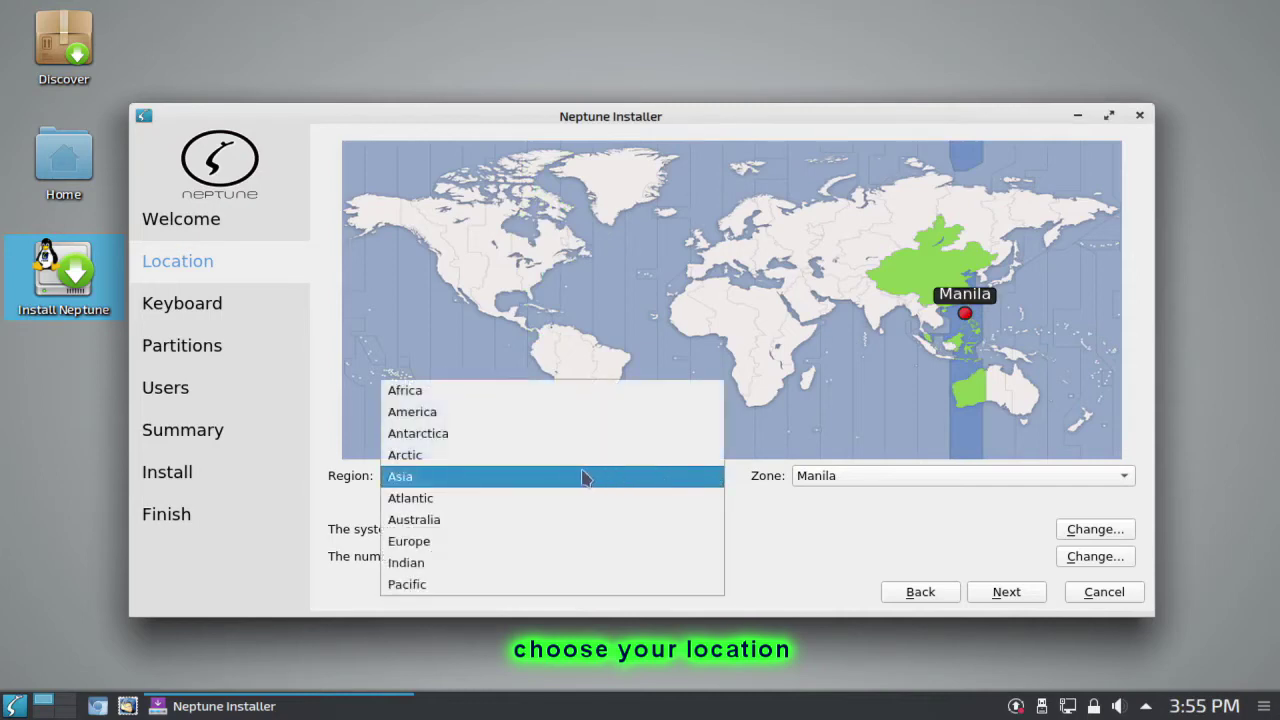
left_click(440, 484)
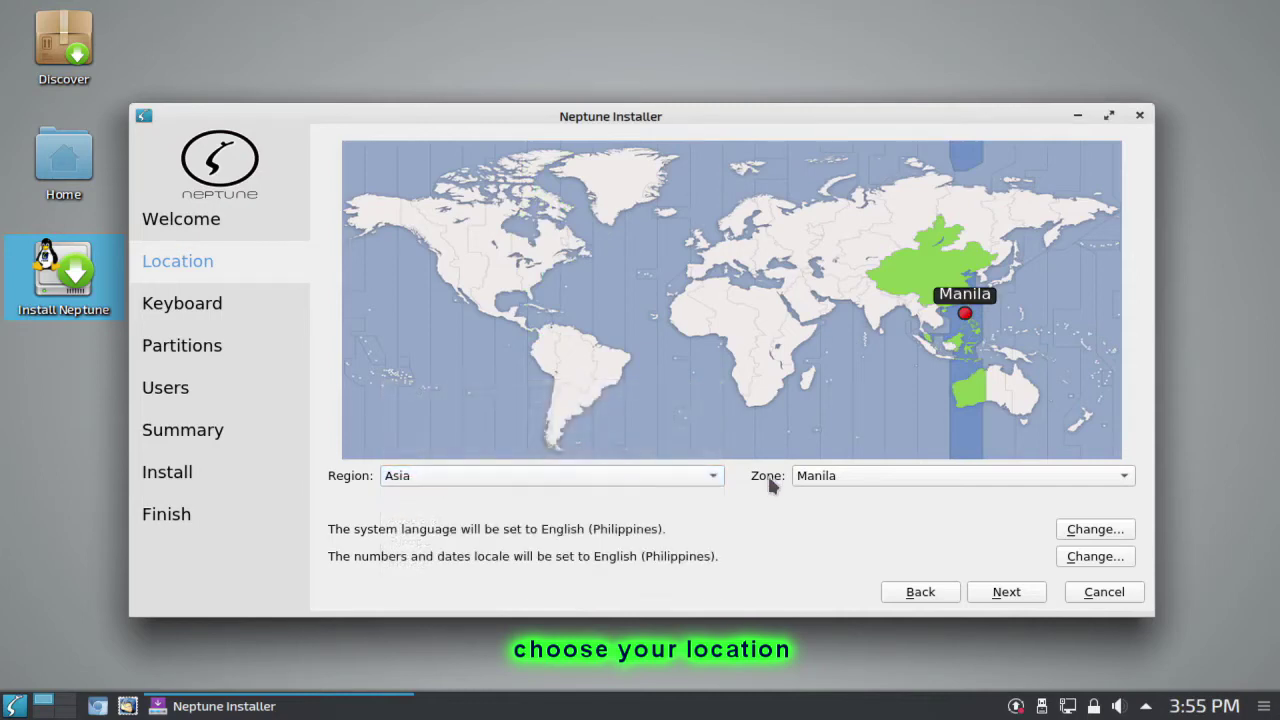
left_click(1128, 476)
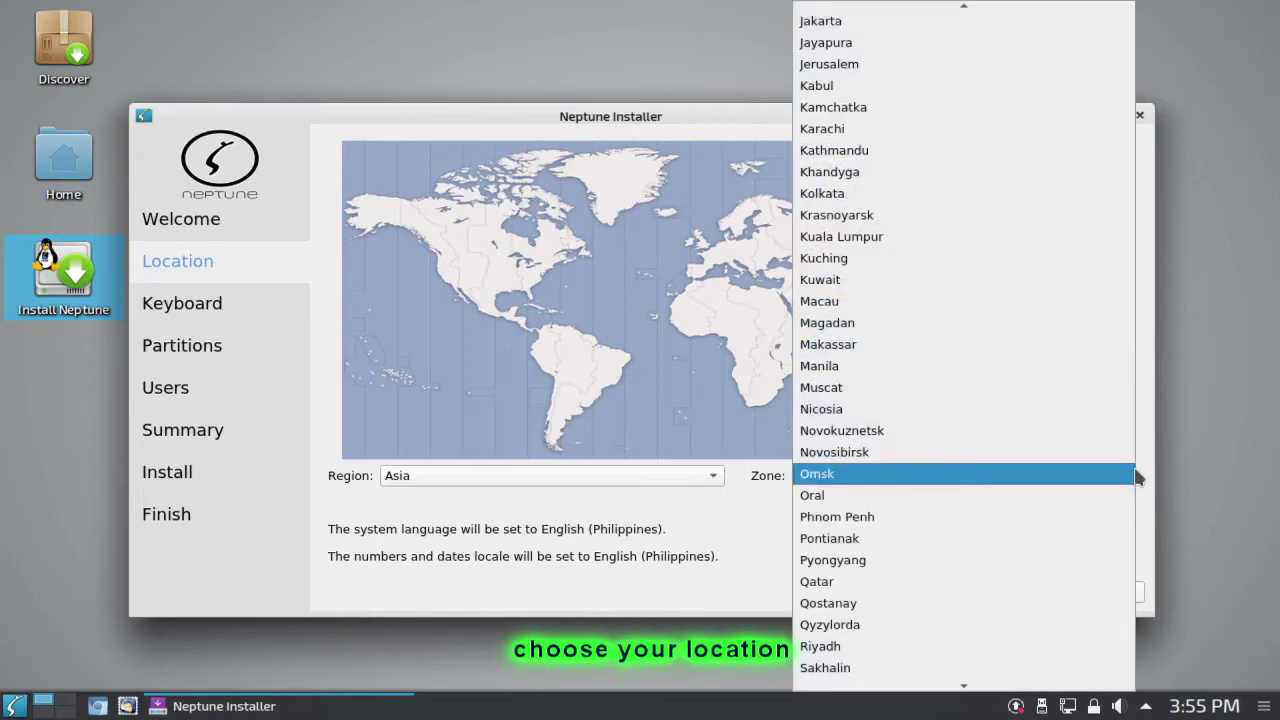
left_click(820, 366)
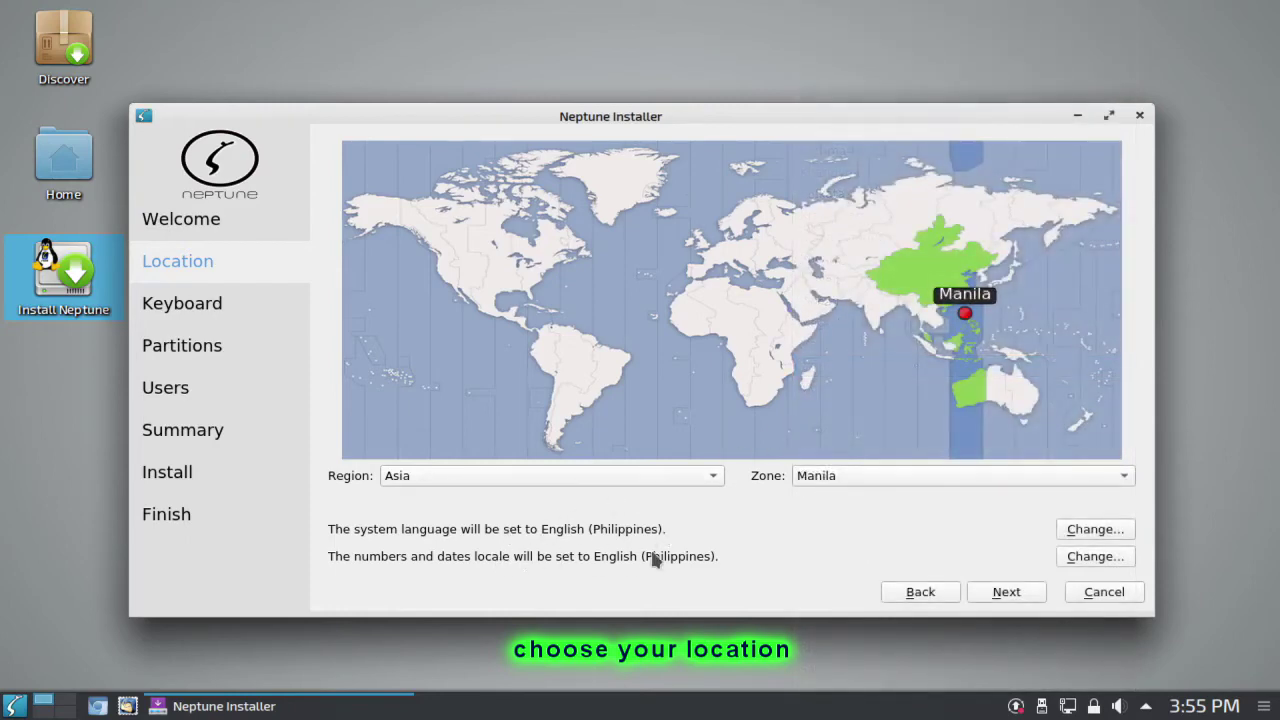
left_click(1009, 592)
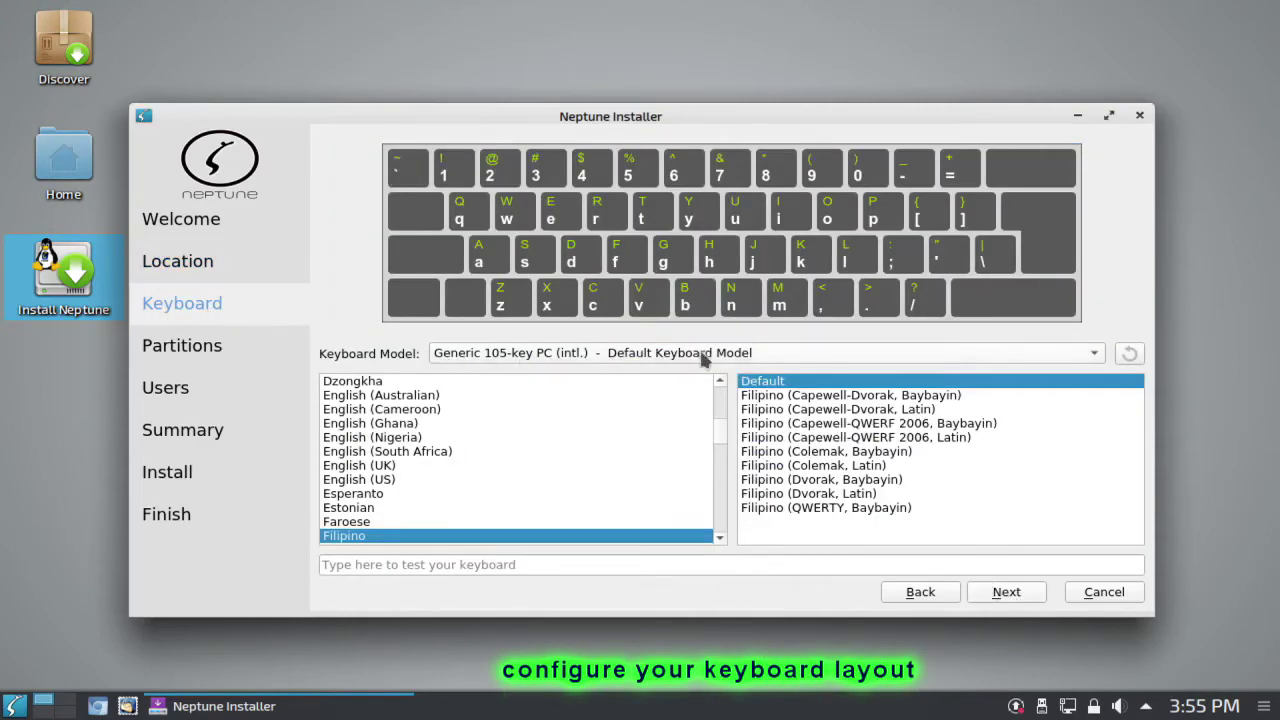
Step: Keep the Generic 105-key PC model and select the English (US) keyboard layout
left_click(1098, 359)
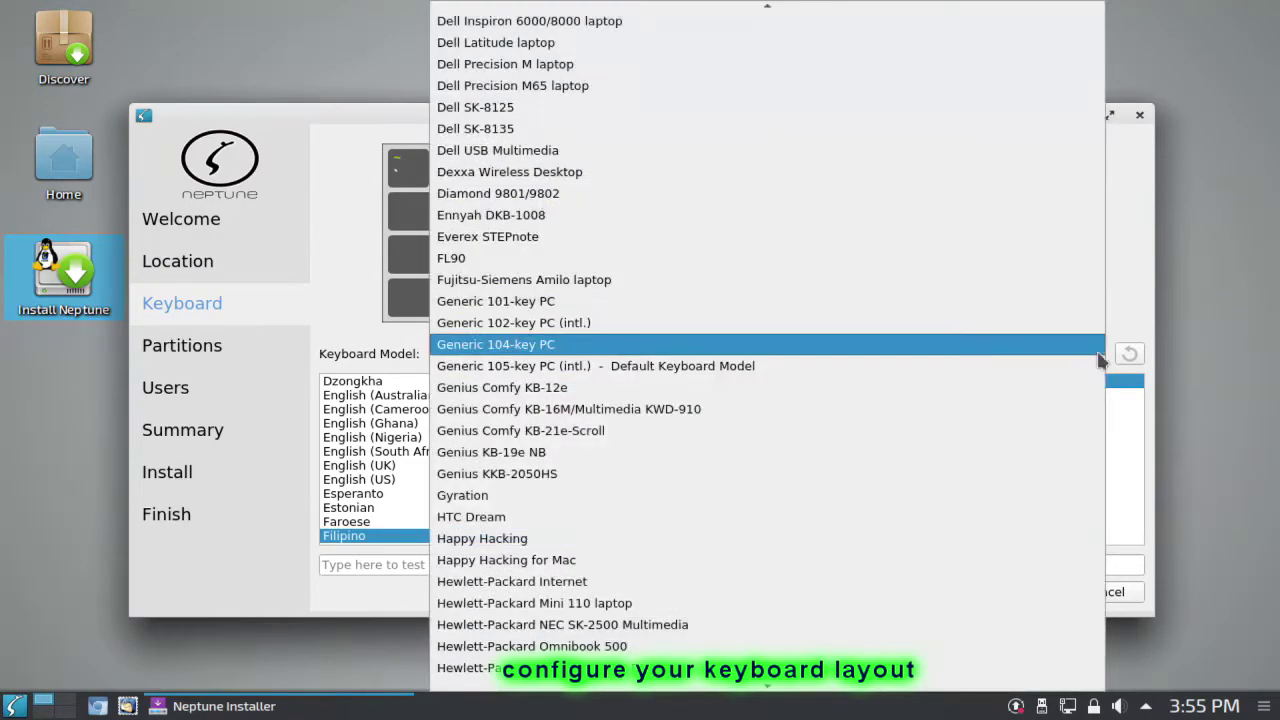
left_click(1158, 354)
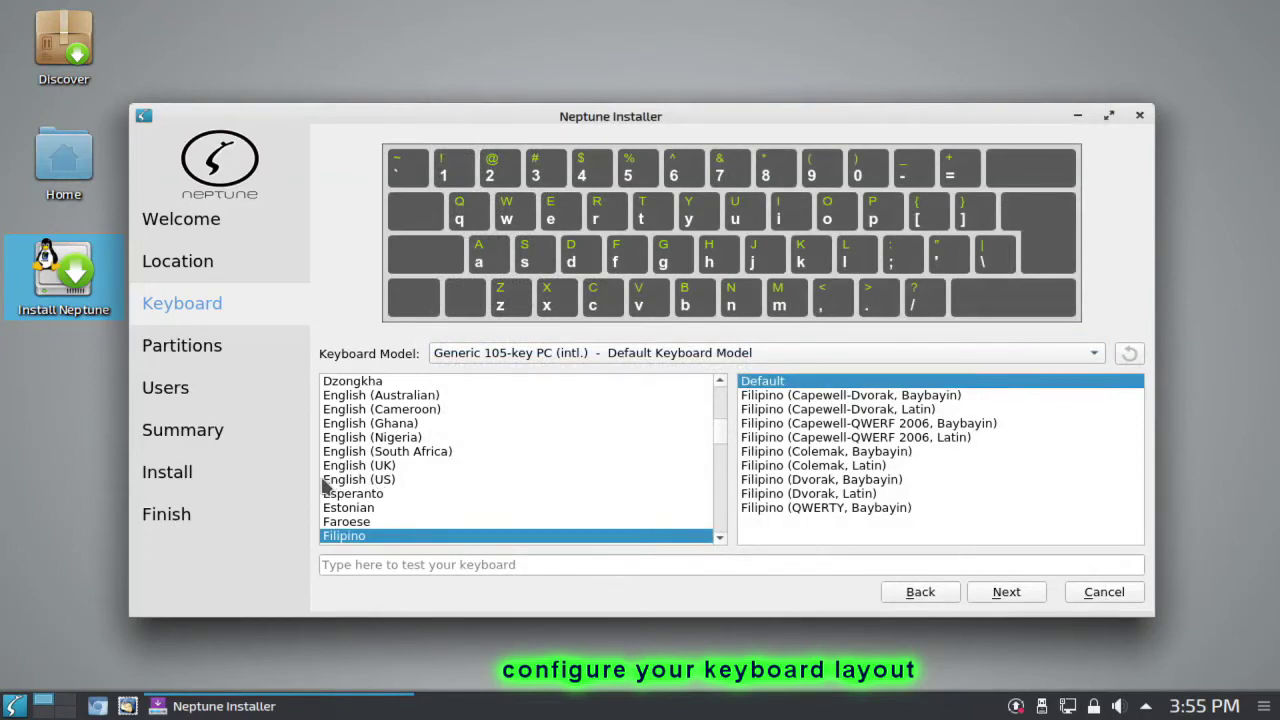
left_click(389, 481)
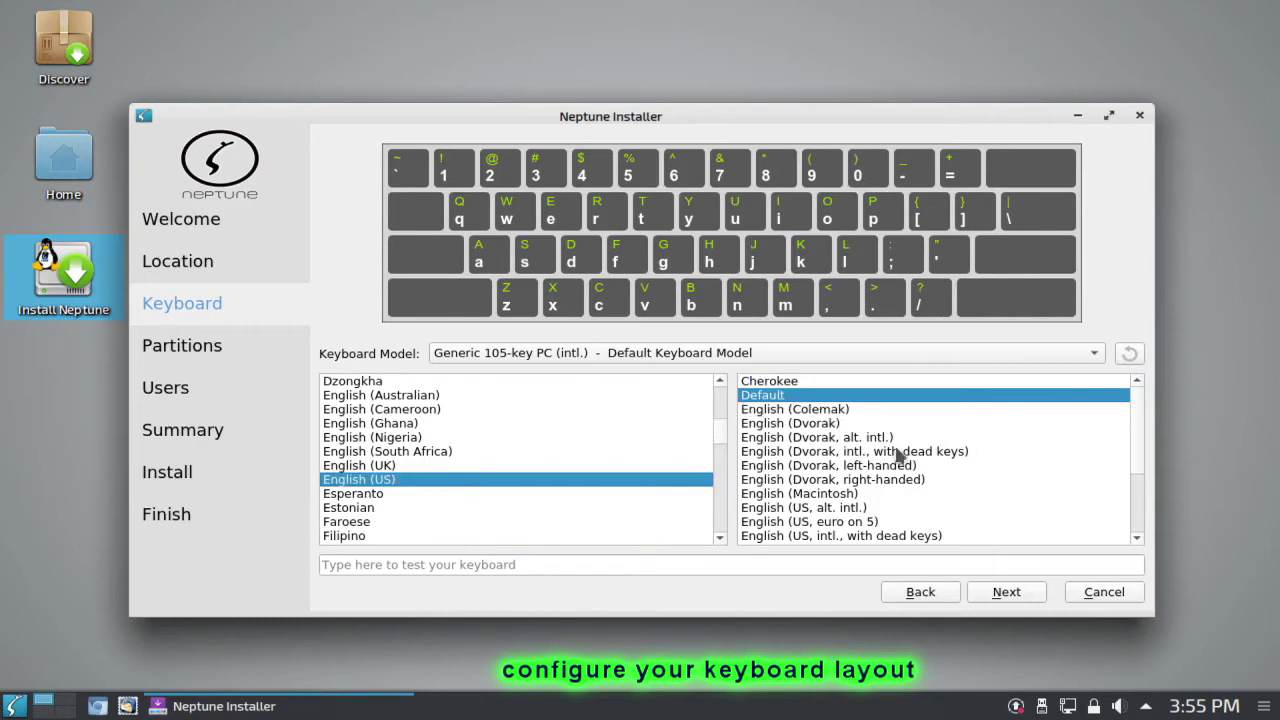
left_click(1008, 592)
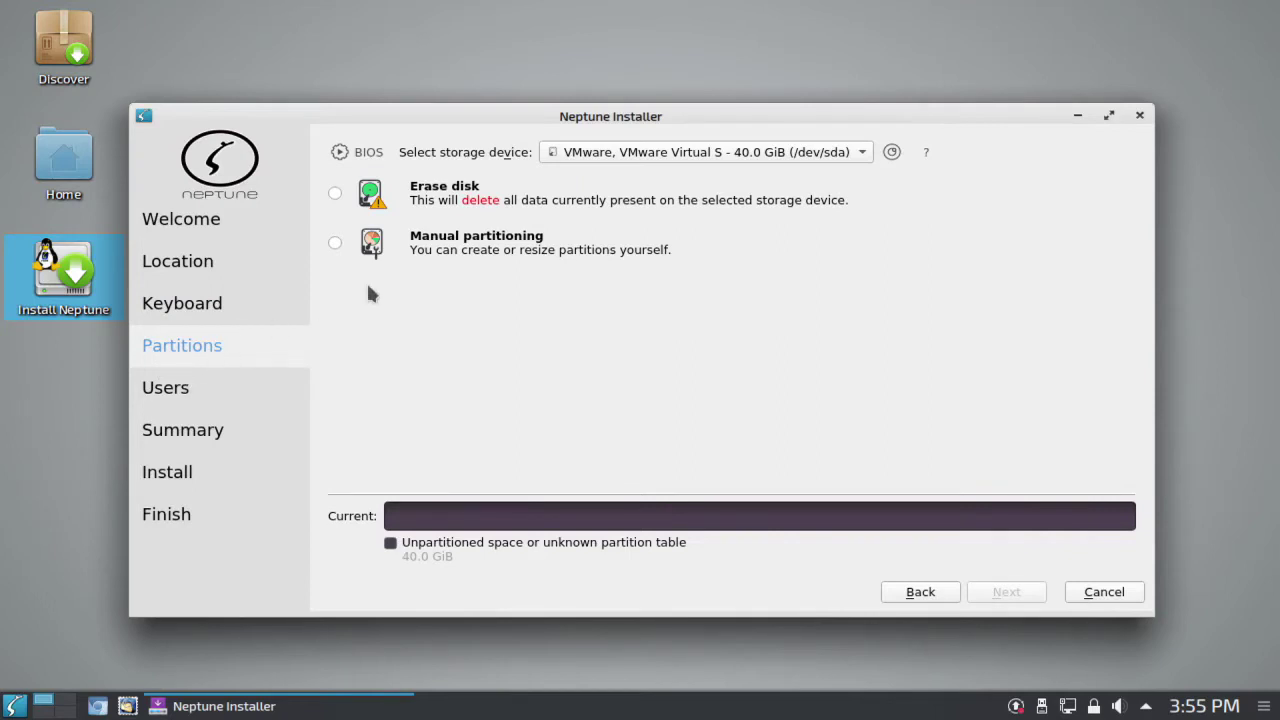
Step: Choose manual partitioning for the 40.0 GiB VMware disk
left_click(748, 160)
left_click(760, 158)
left_click(332, 245)
left_click(1006, 592)
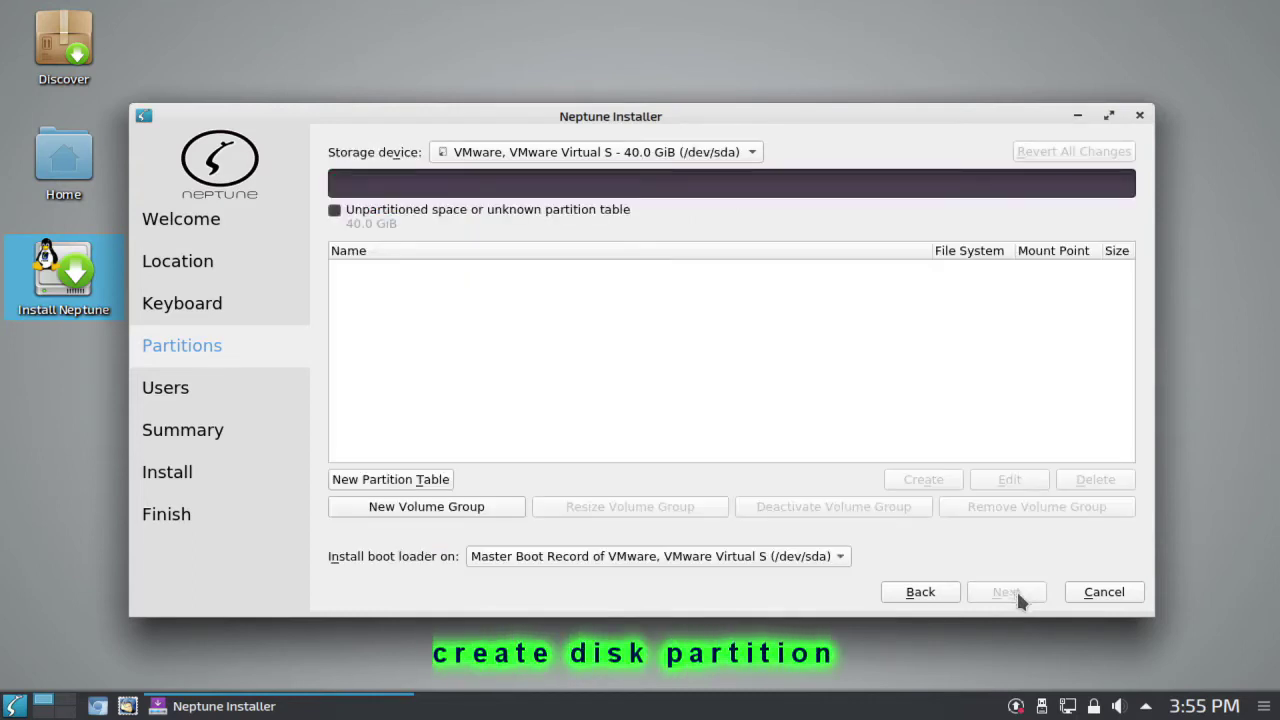
Step: Create a new GUID Partition Table (GPT) on the disk
left_click(423, 484)
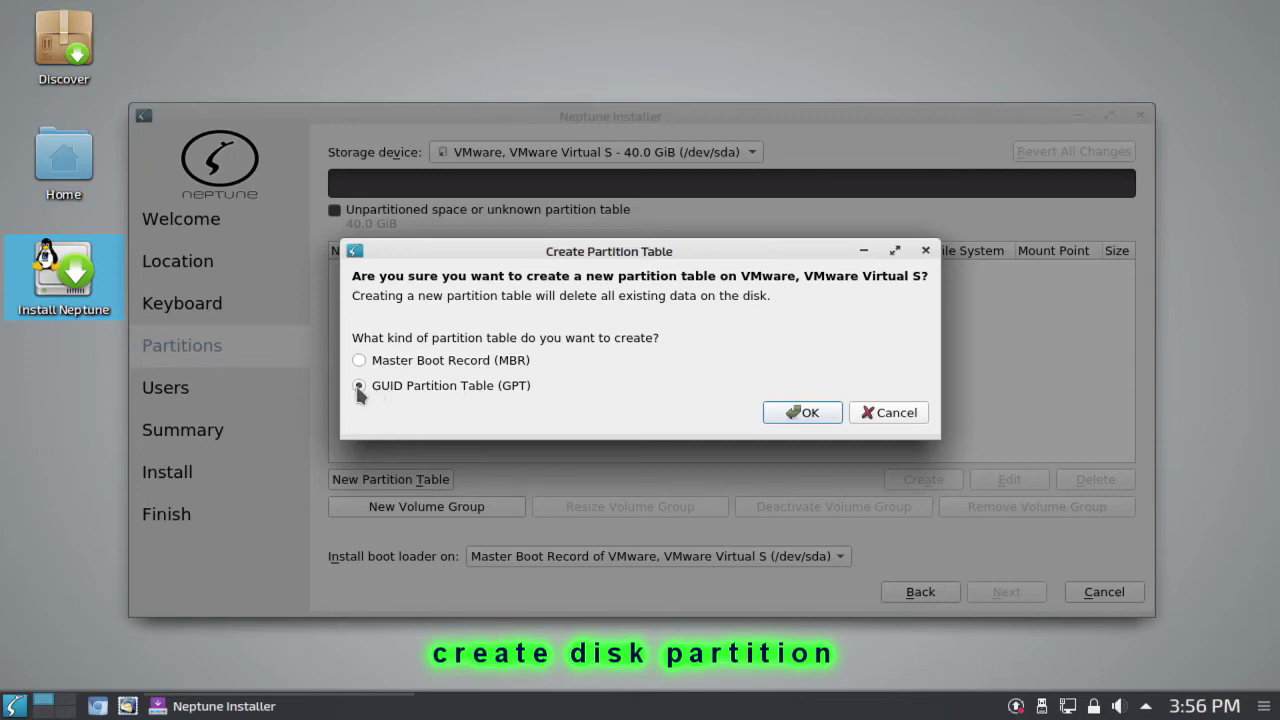
left_click(810, 412)
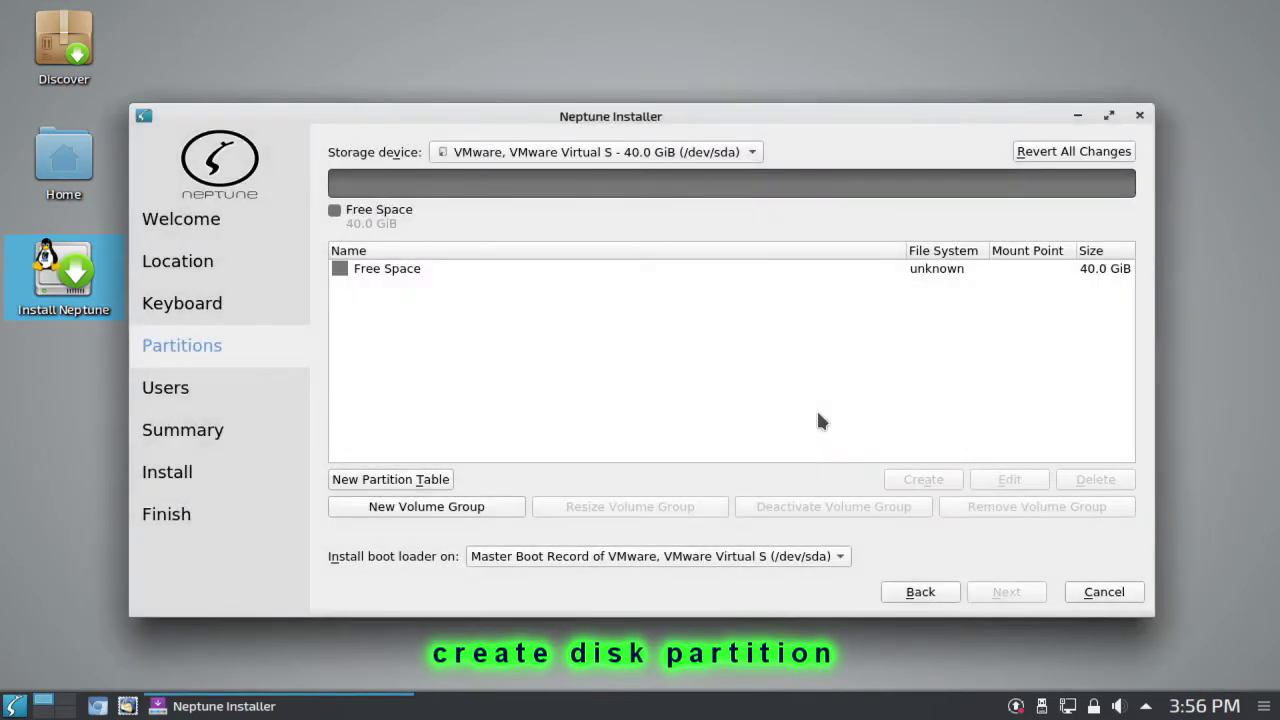
left_click(414, 278)
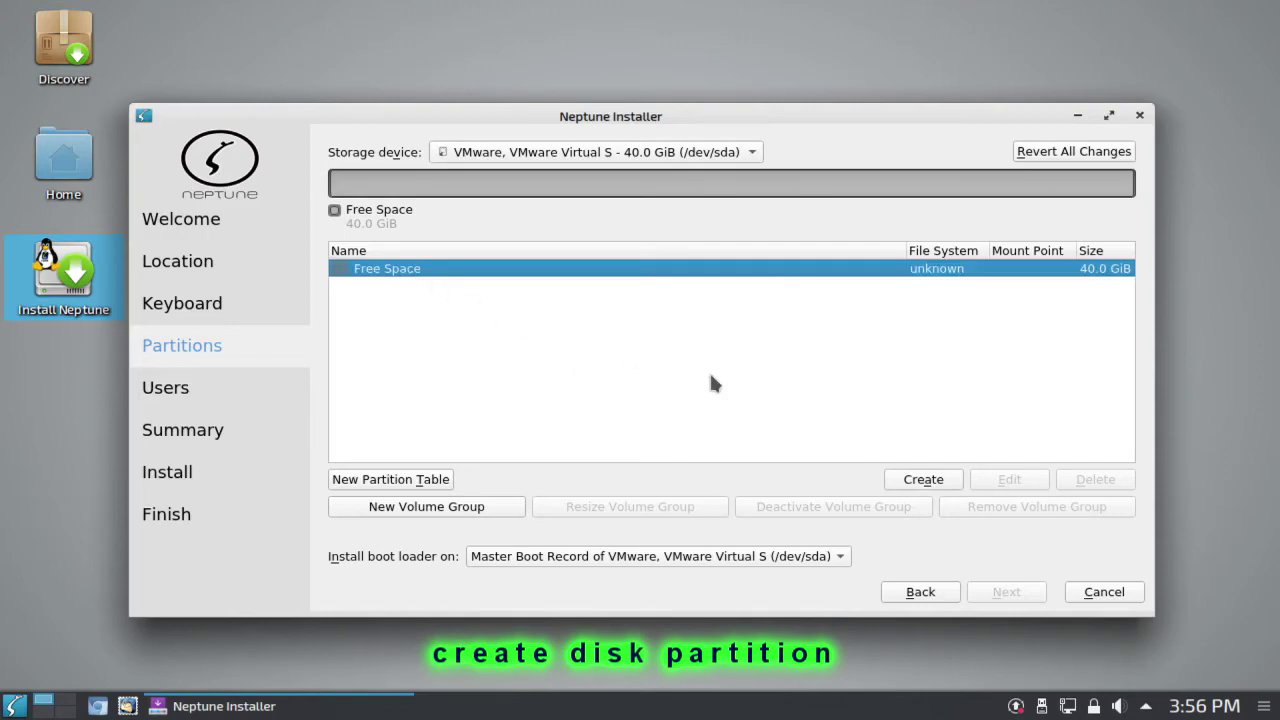
Step: Create an 8 MiB unformatted partition with the bios-grub flag in the free space
left_click(937, 482)
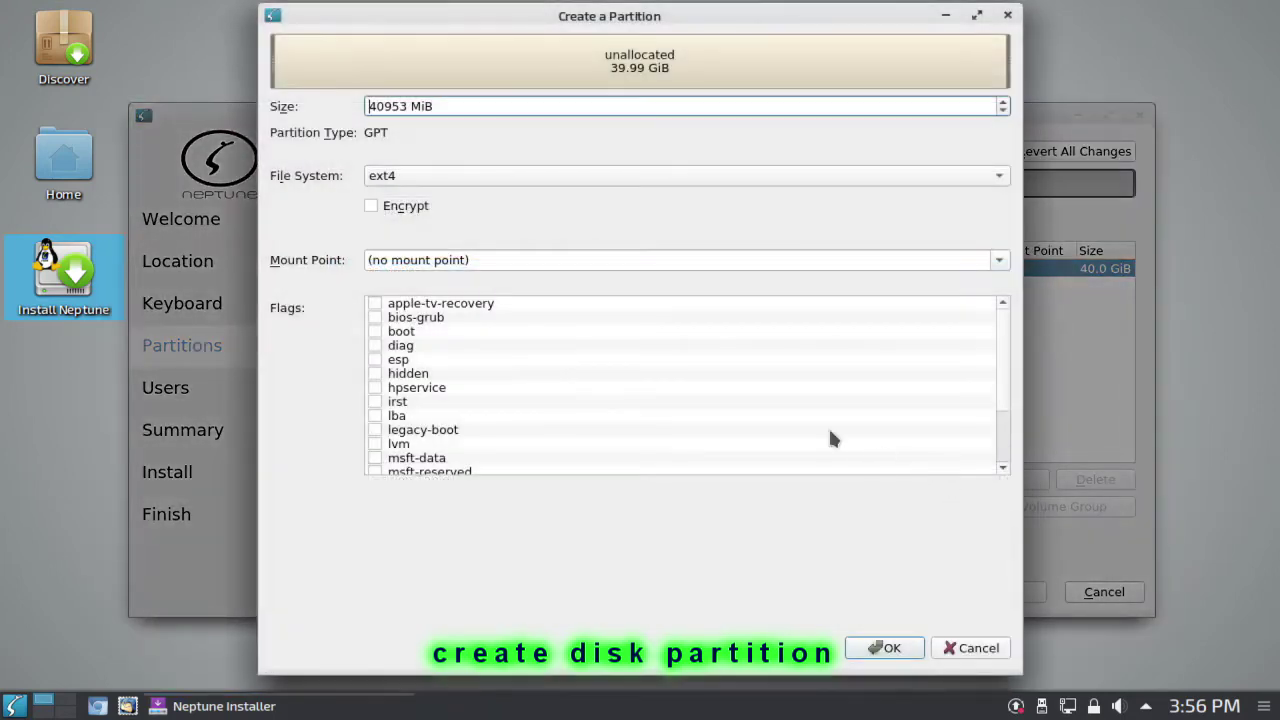
left_click_drag(368, 104, 410, 108)
type("8")
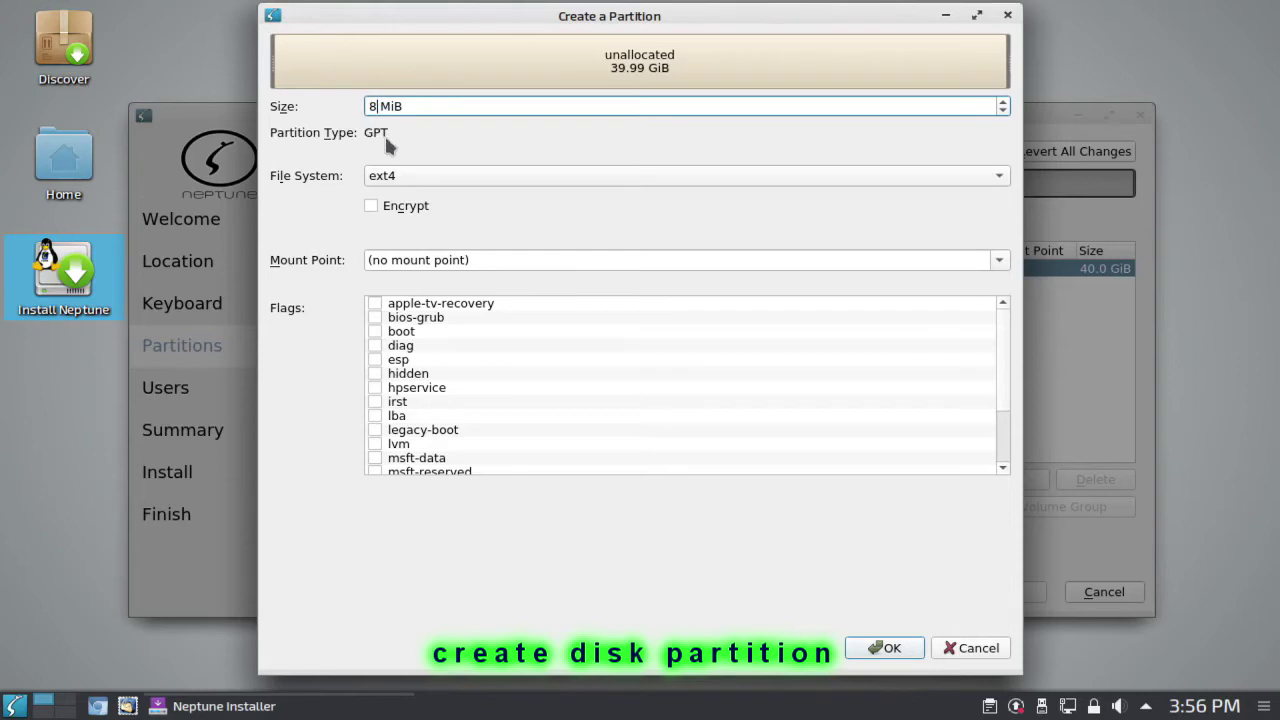
left_click(385, 176)
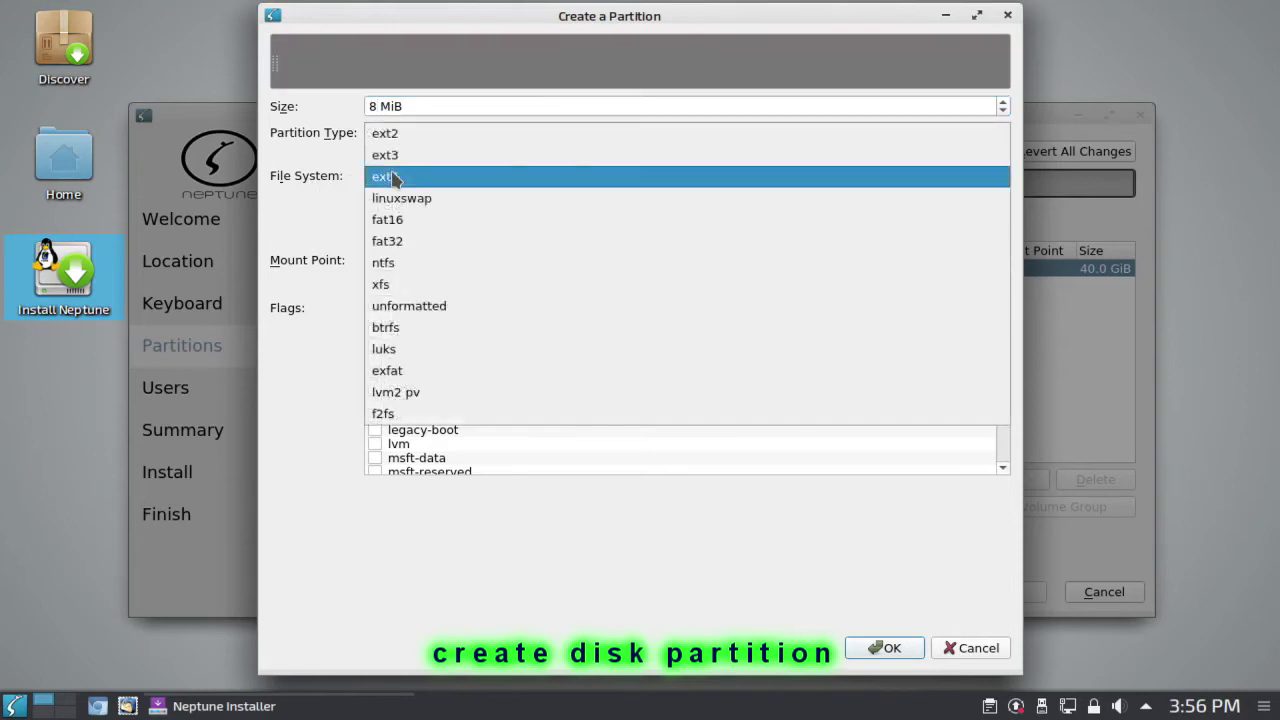
left_click(397, 312)
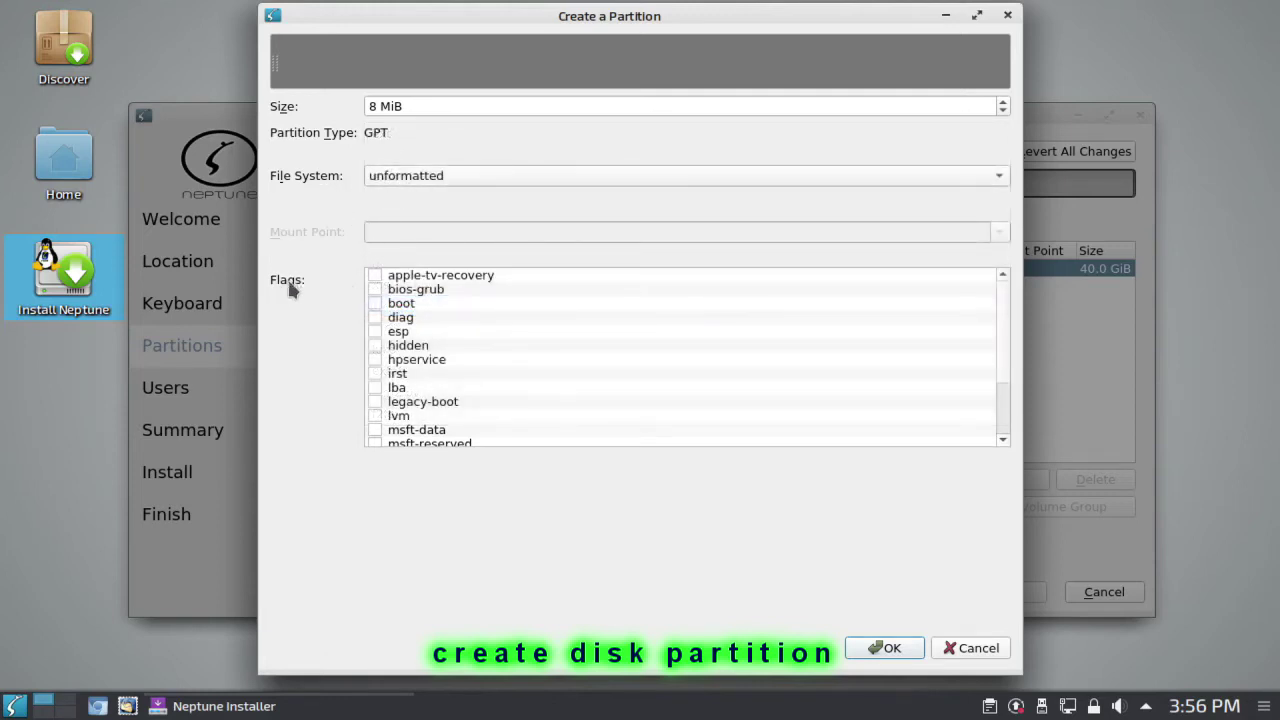
left_click(374, 289)
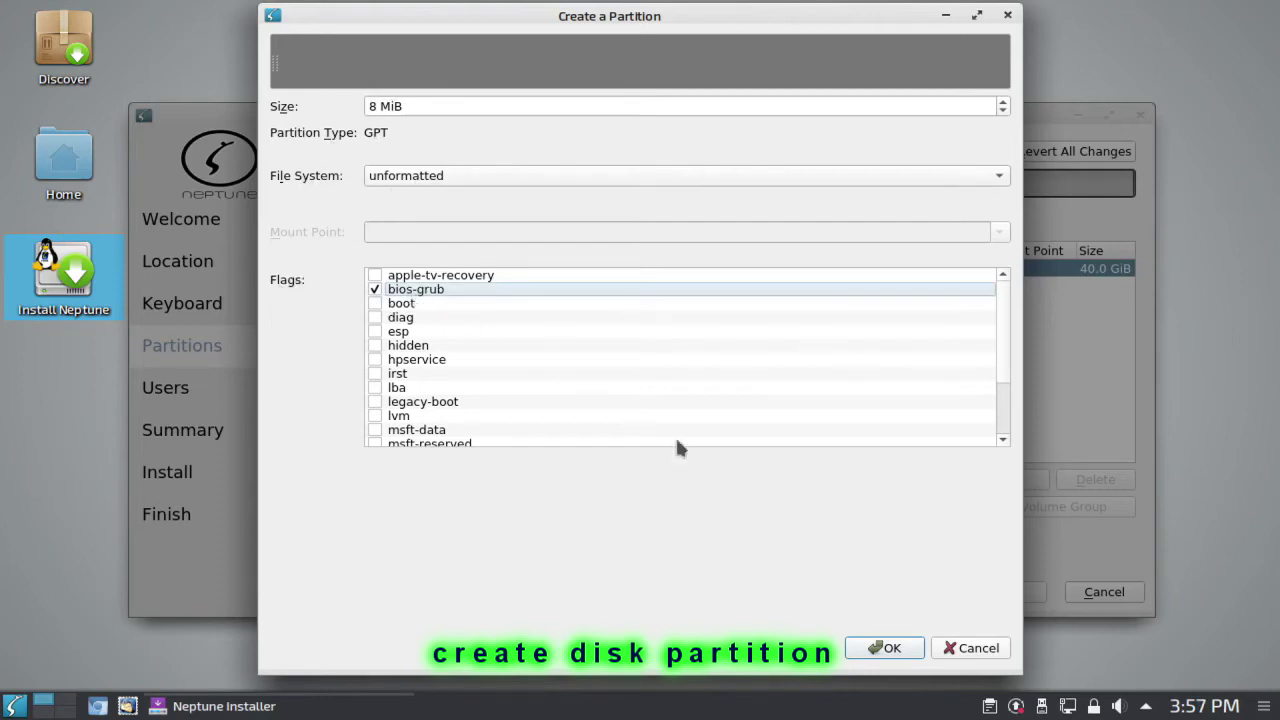
left_click(890, 650)
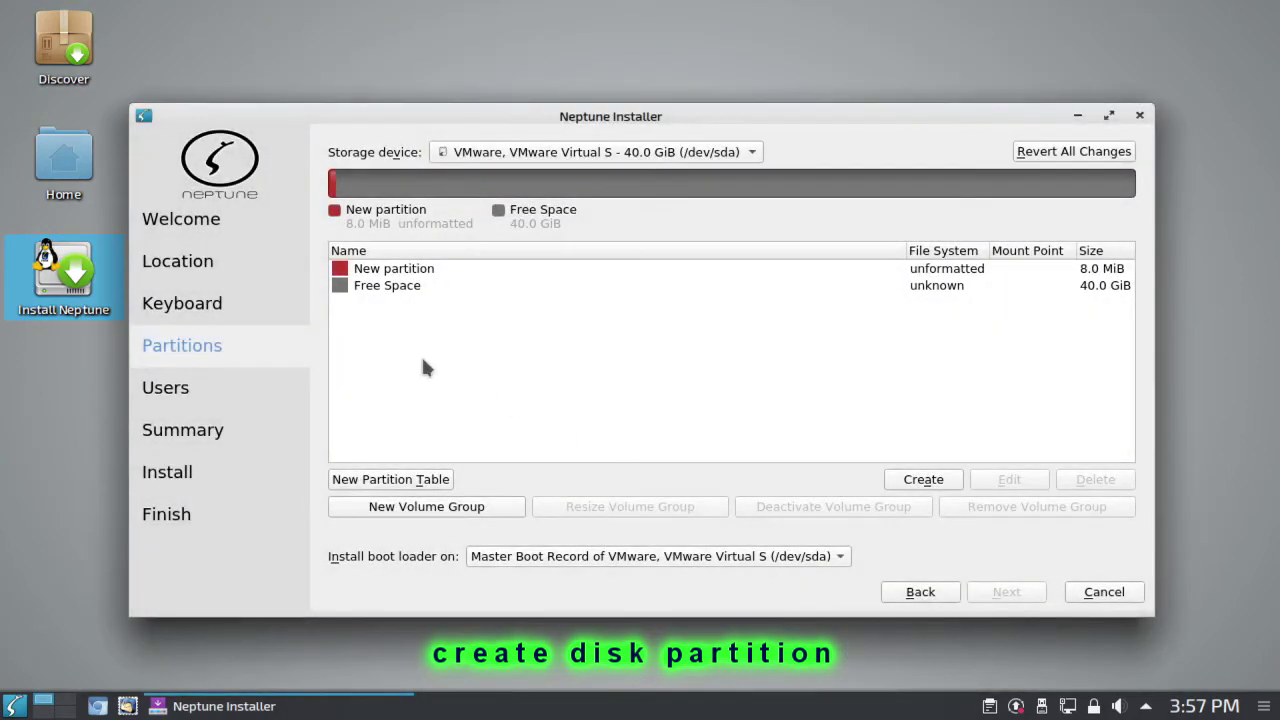
Step: Create a 4096 MiB linuxswap partition in the remaining free space
left_click(403, 289)
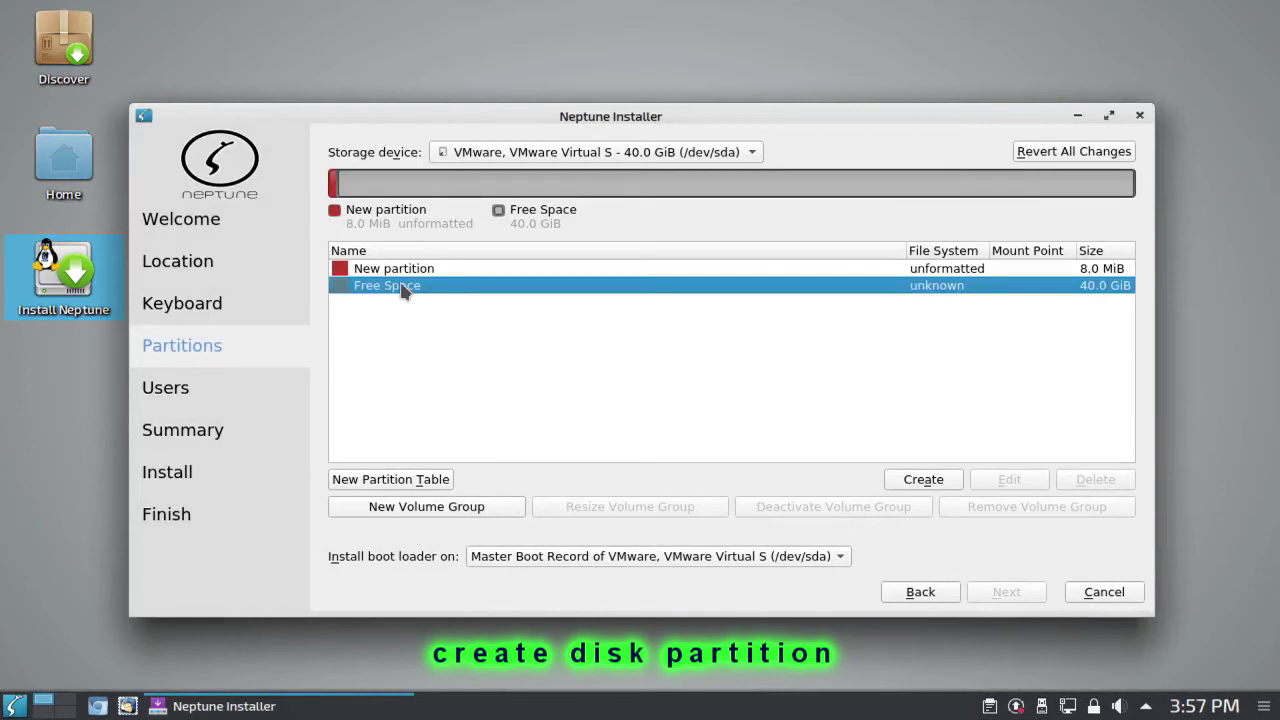
left_click(923, 479)
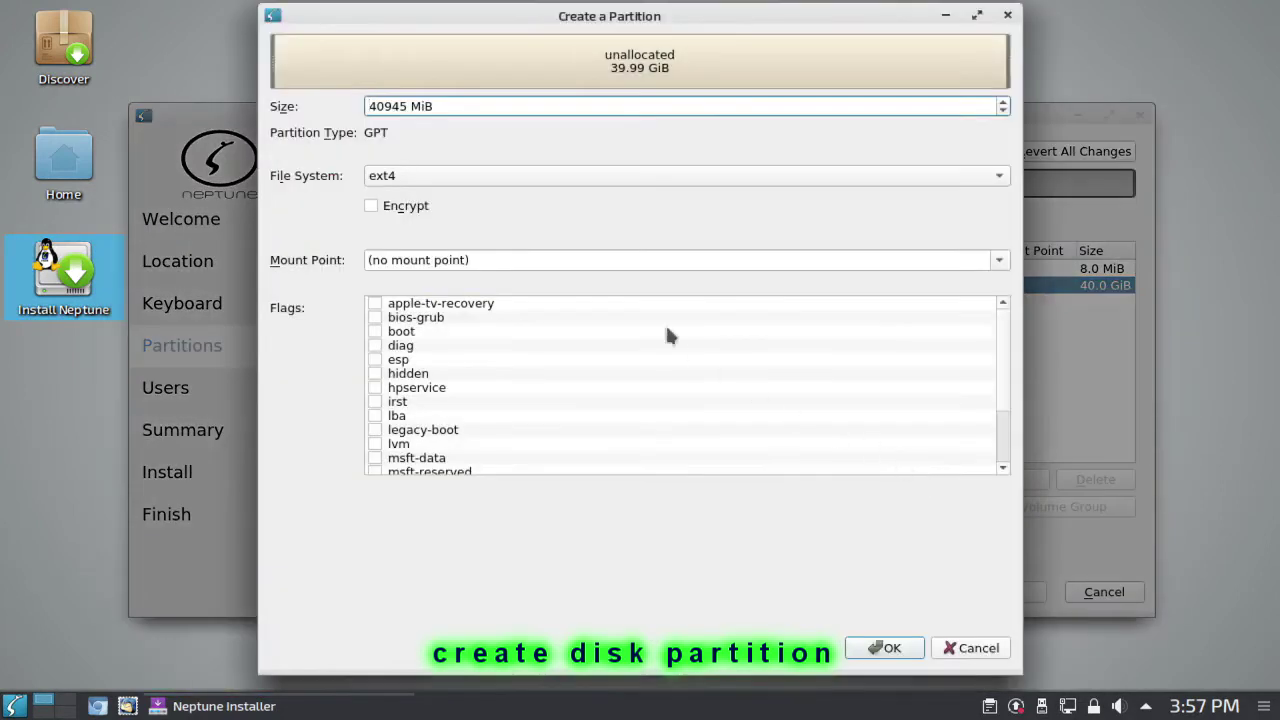
left_click_drag(369, 106, 405, 116)
type("4096")
left_click(413, 176)
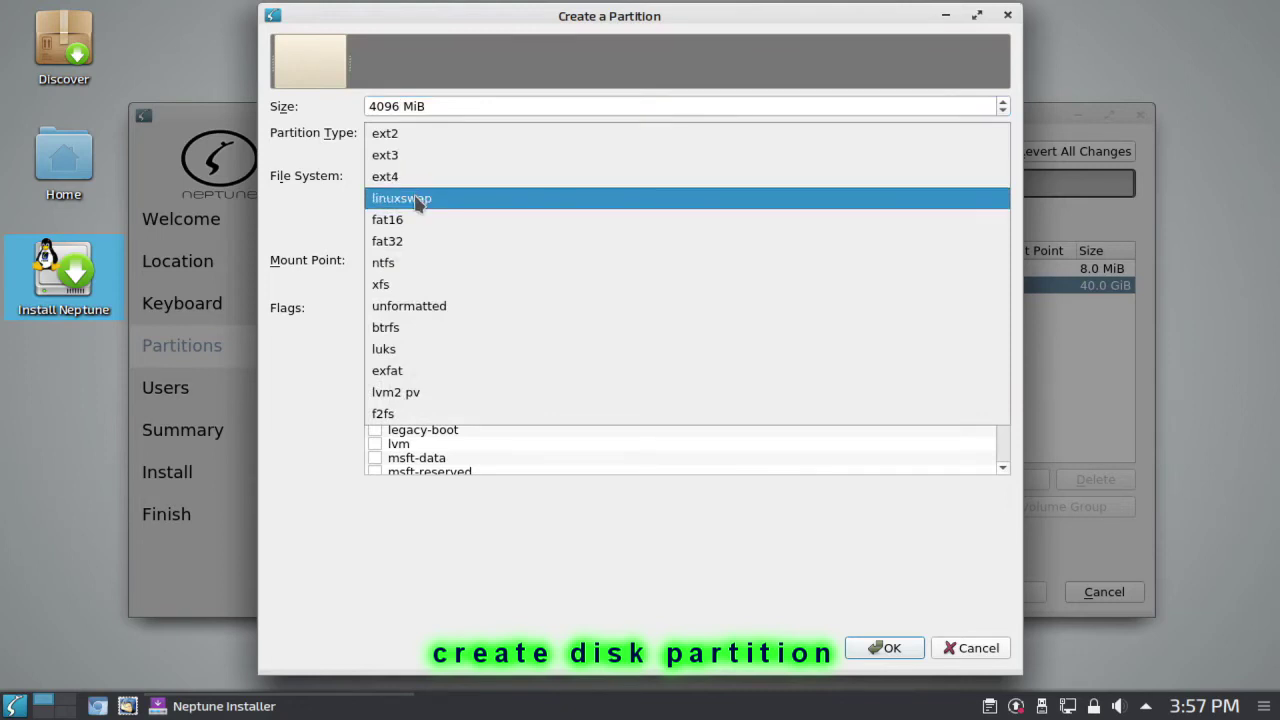
left_click(418, 201)
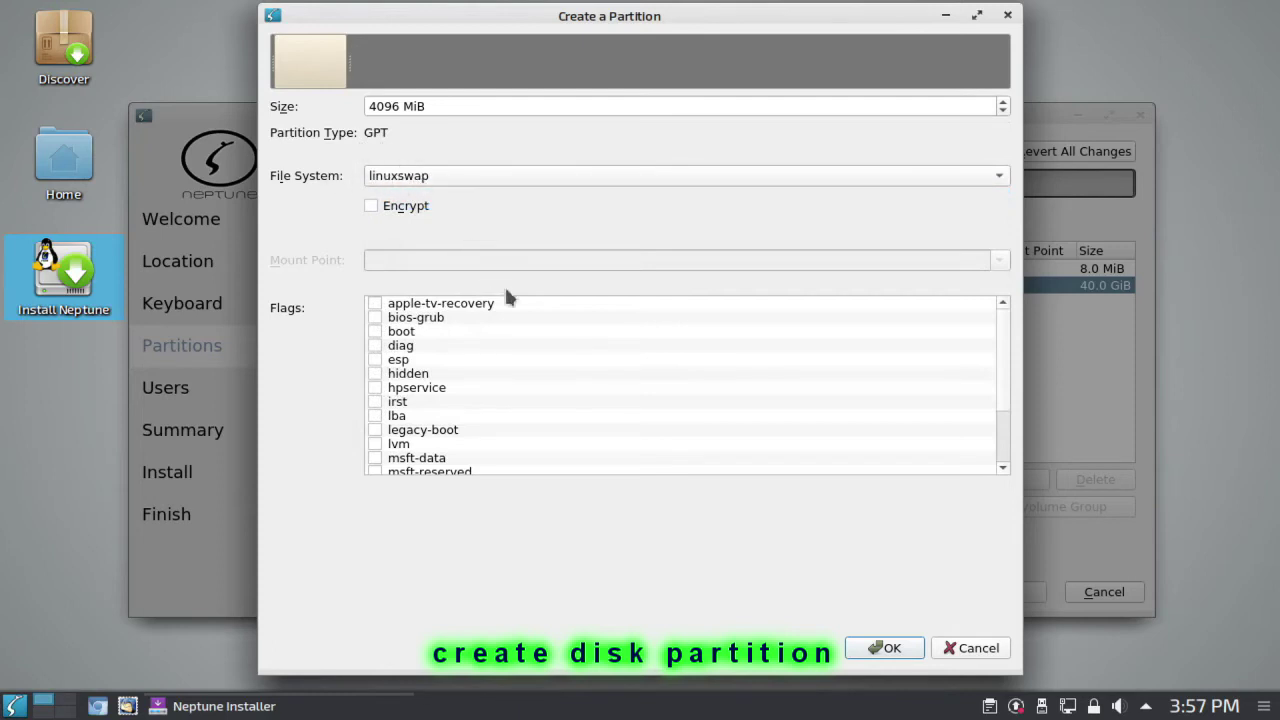
left_click(894, 646)
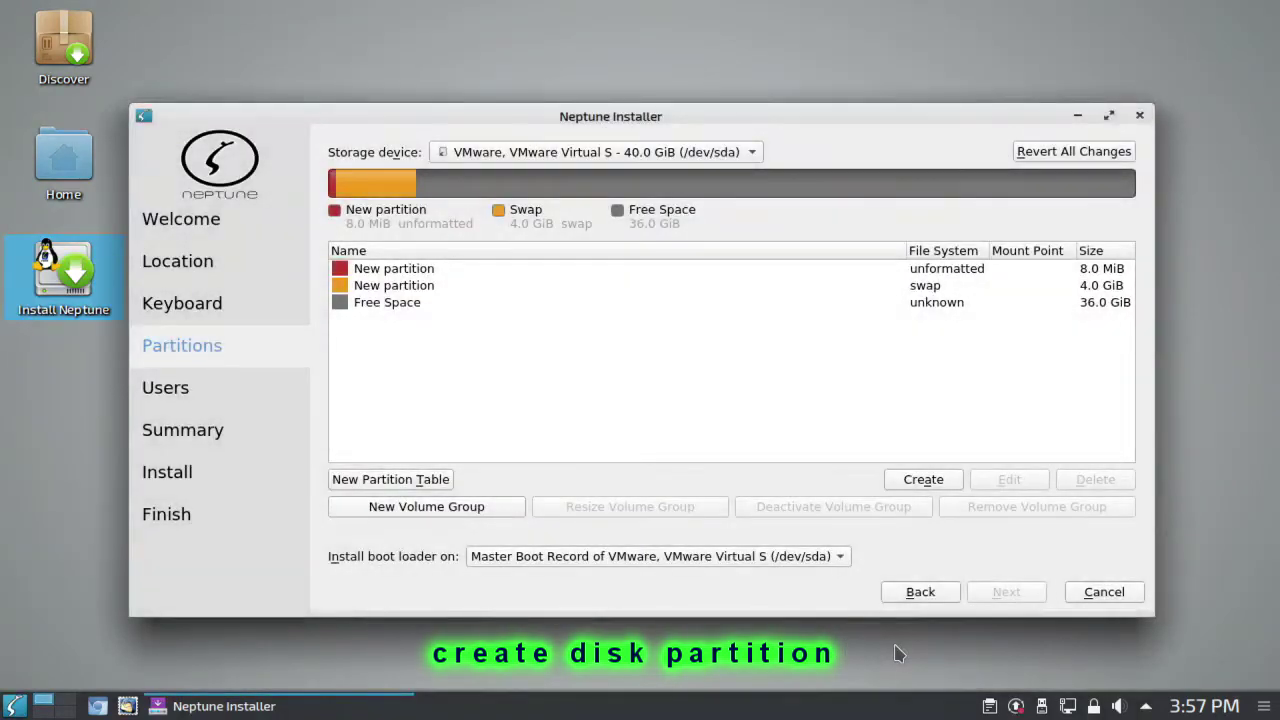
Step: Create a 16849 MiB ext4 root partition mounted at / with the boot flag set
left_click(398, 304)
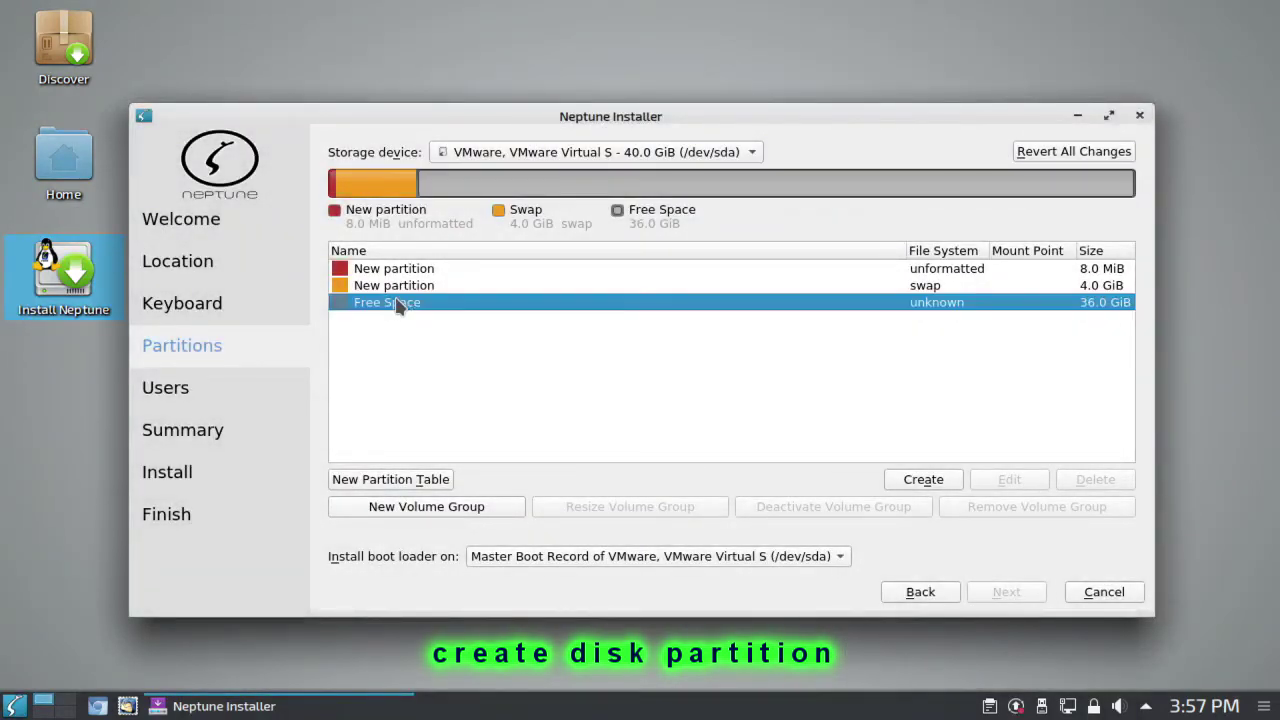
left_click(935, 481)
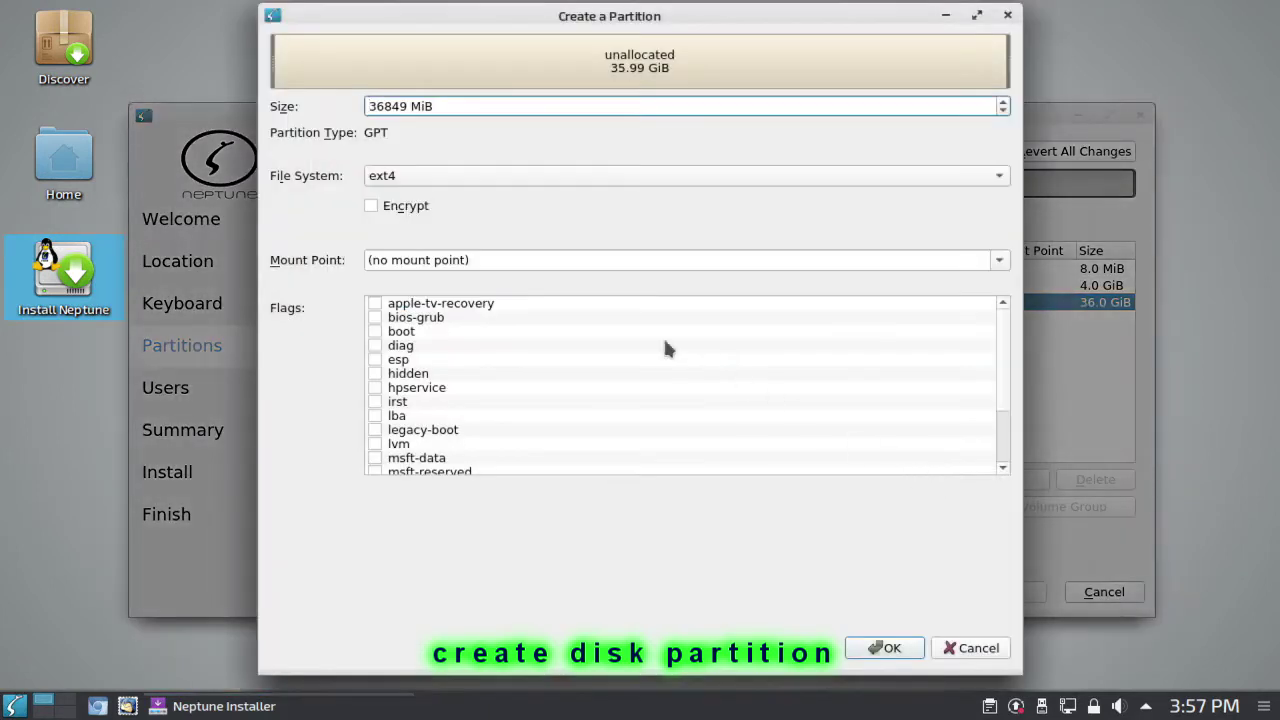
left_click_drag(368, 105, 379, 104)
type("1")
left_click(398, 176)
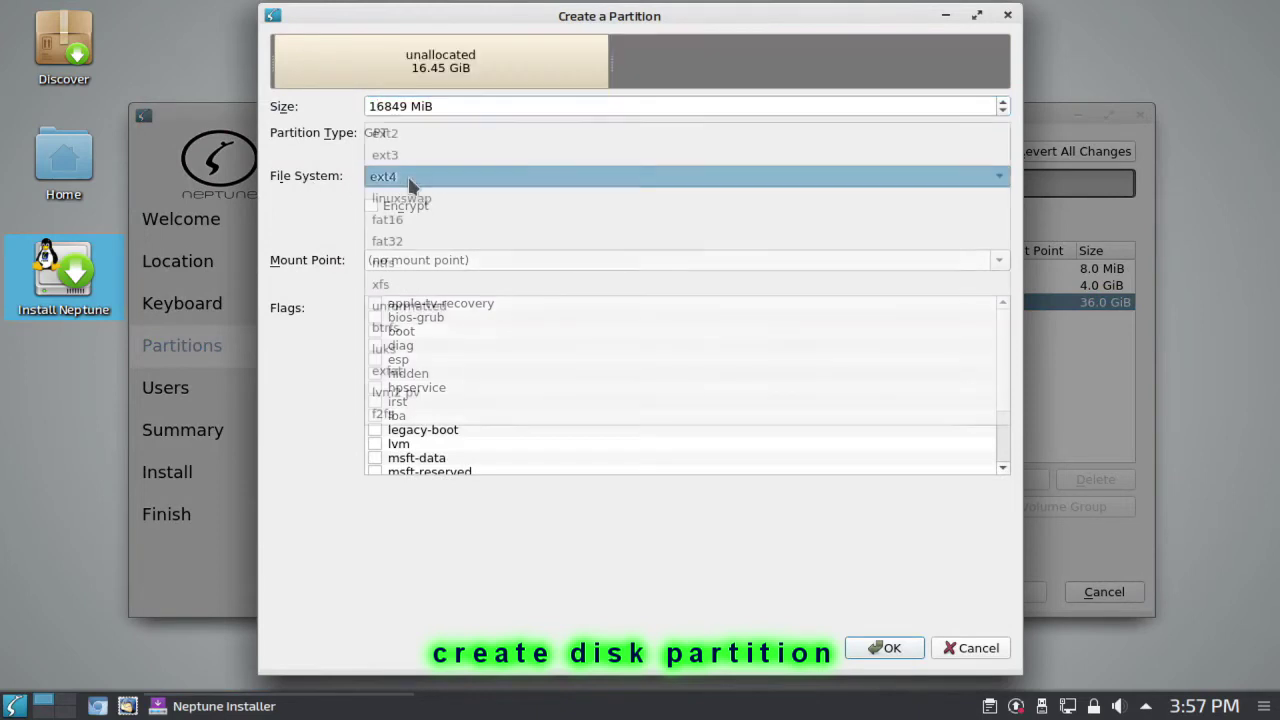
left_click(407, 177)
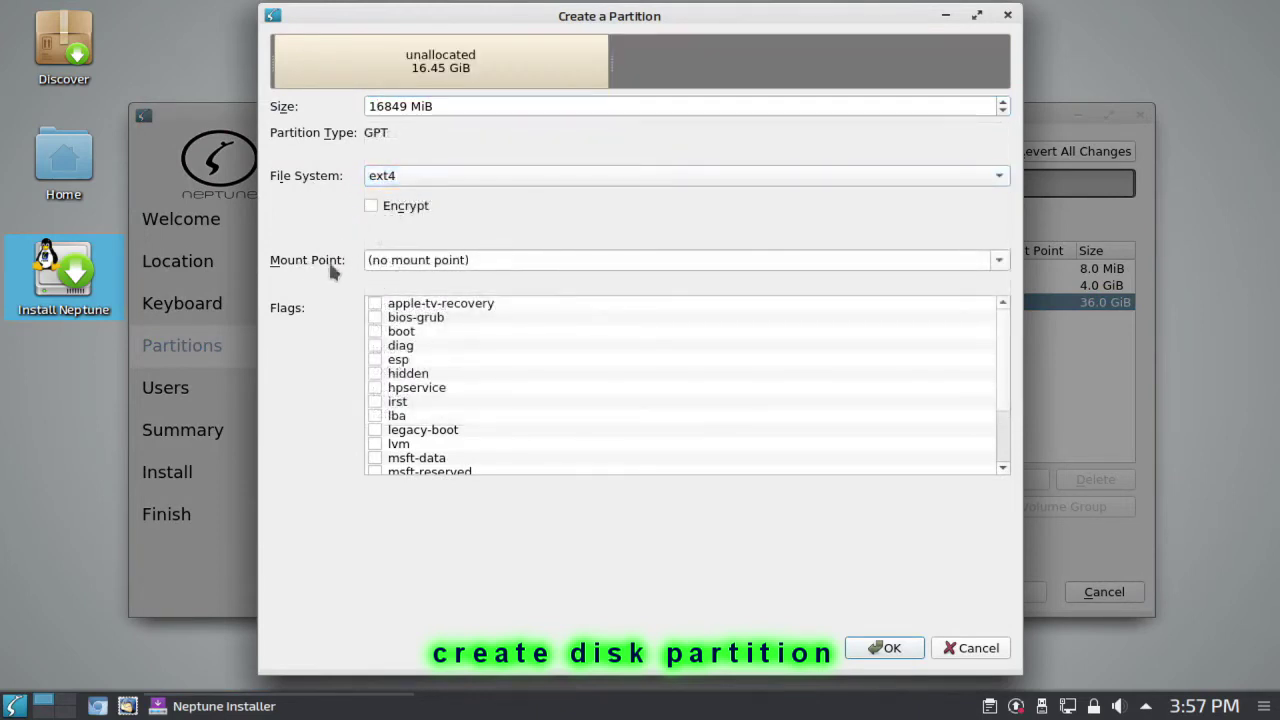
left_click(437, 261)
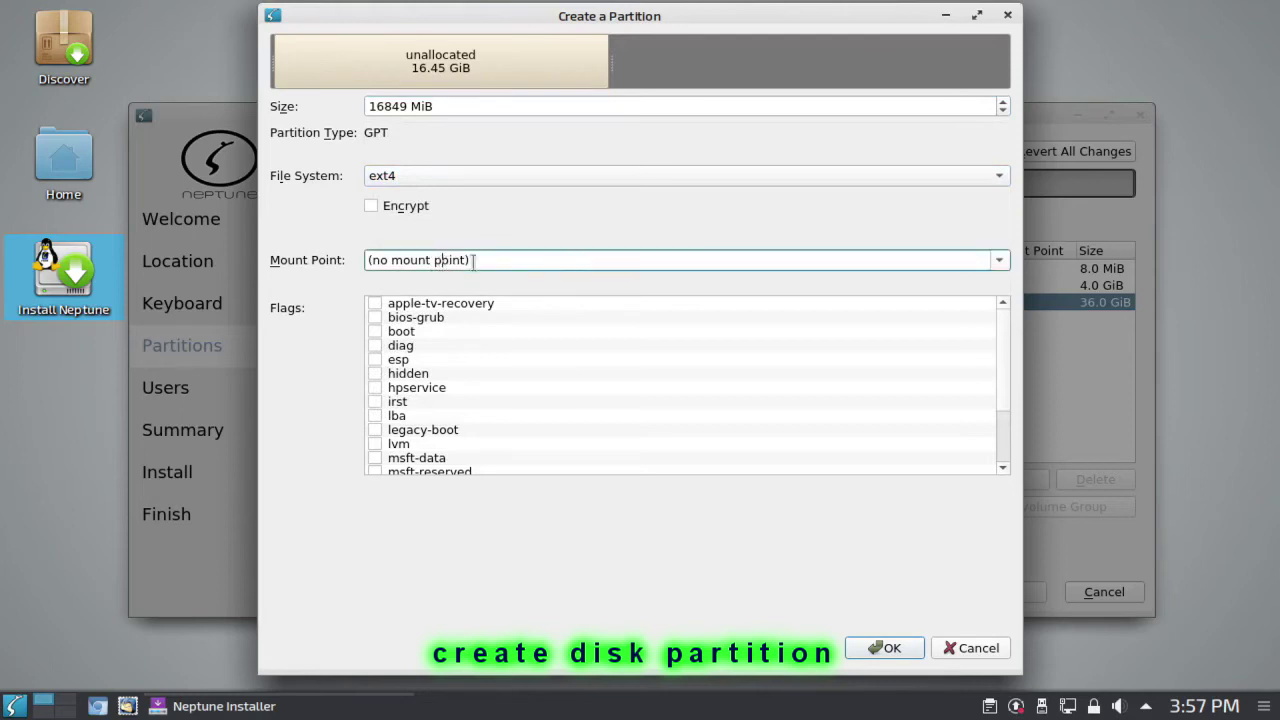
left_click(999, 260)
left_click(410, 292)
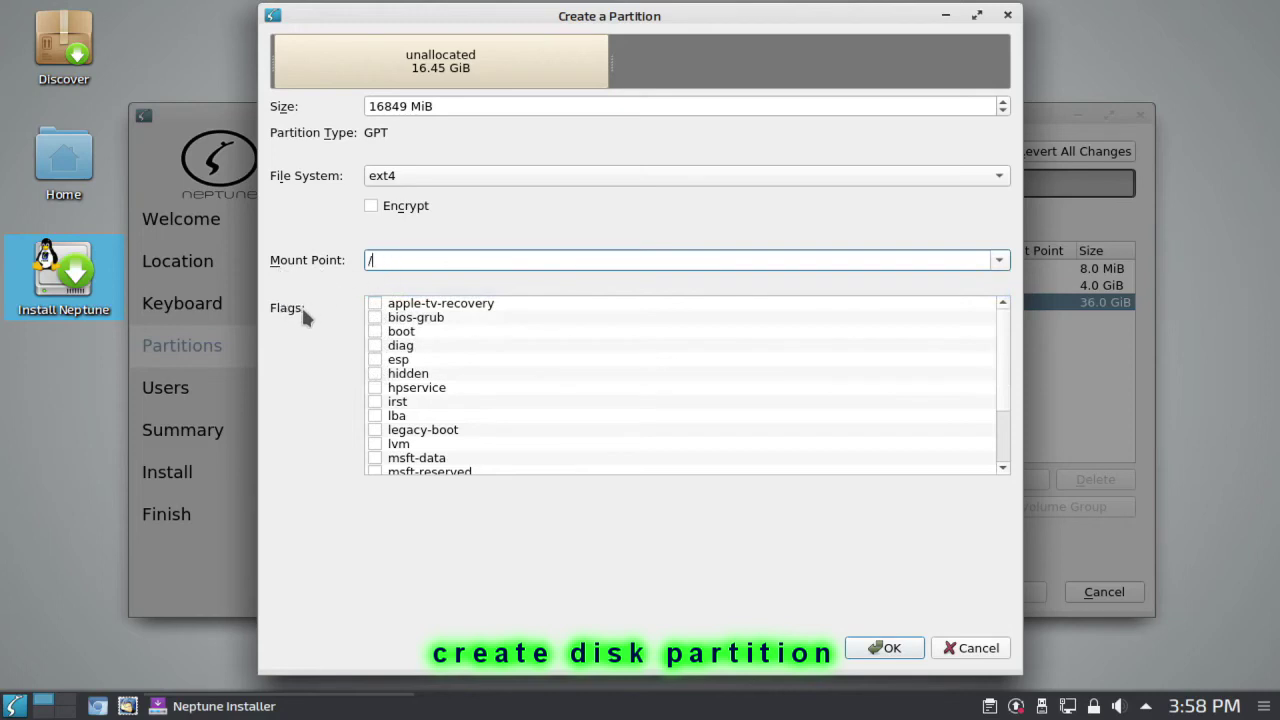
left_click(374, 332)
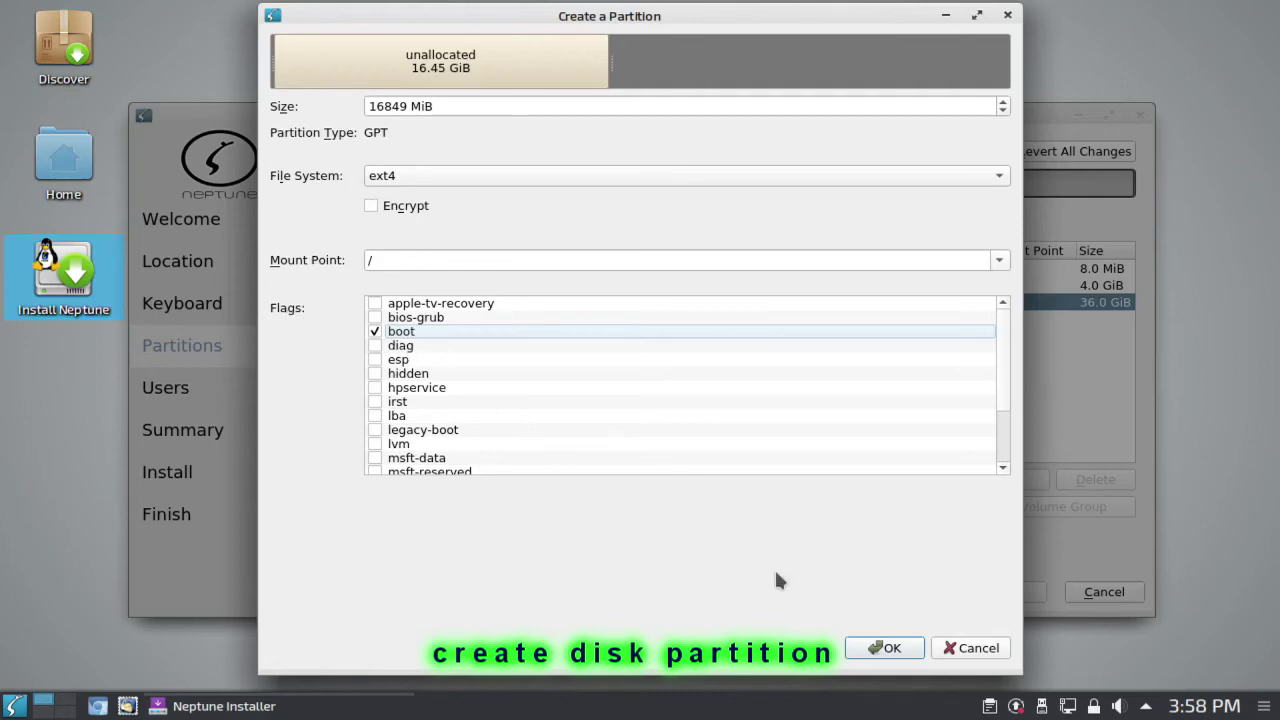
left_click(892, 648)
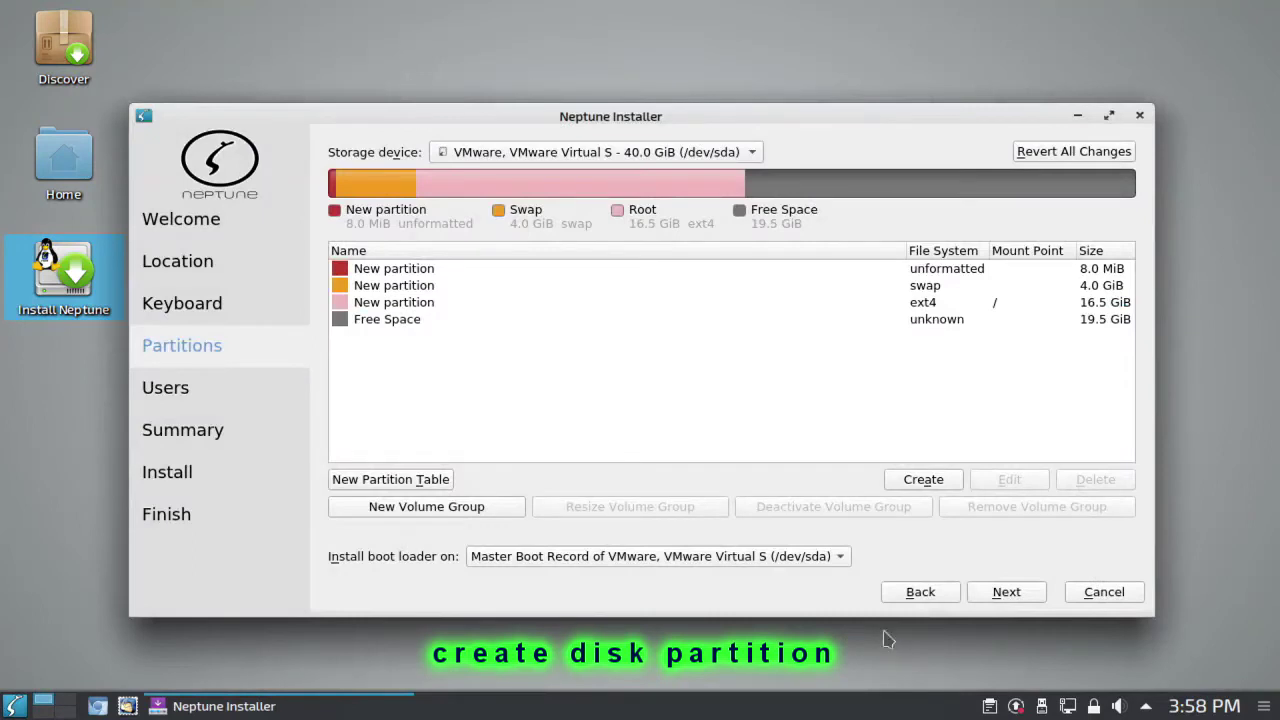
Step: Turn the remaining free space into a 20000 MiB ext4 partition mounted at /home
left_click(397, 324)
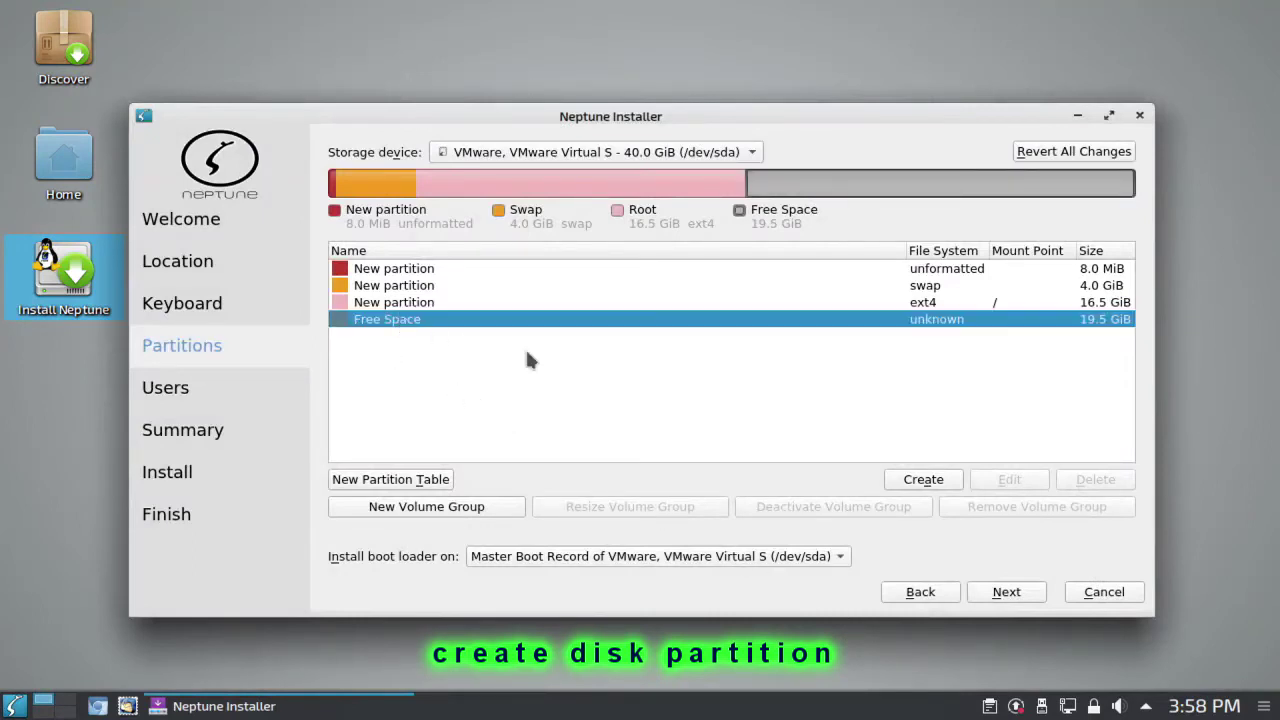
left_click(922, 479)
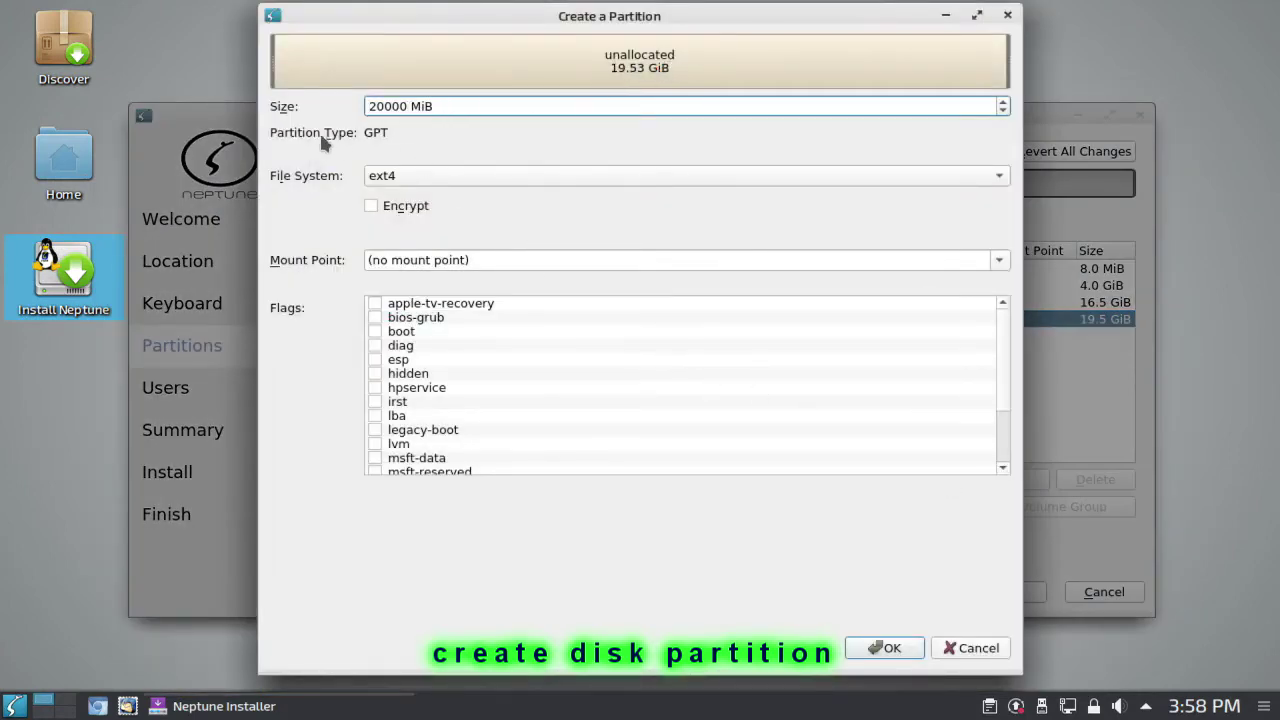
left_click(410, 174)
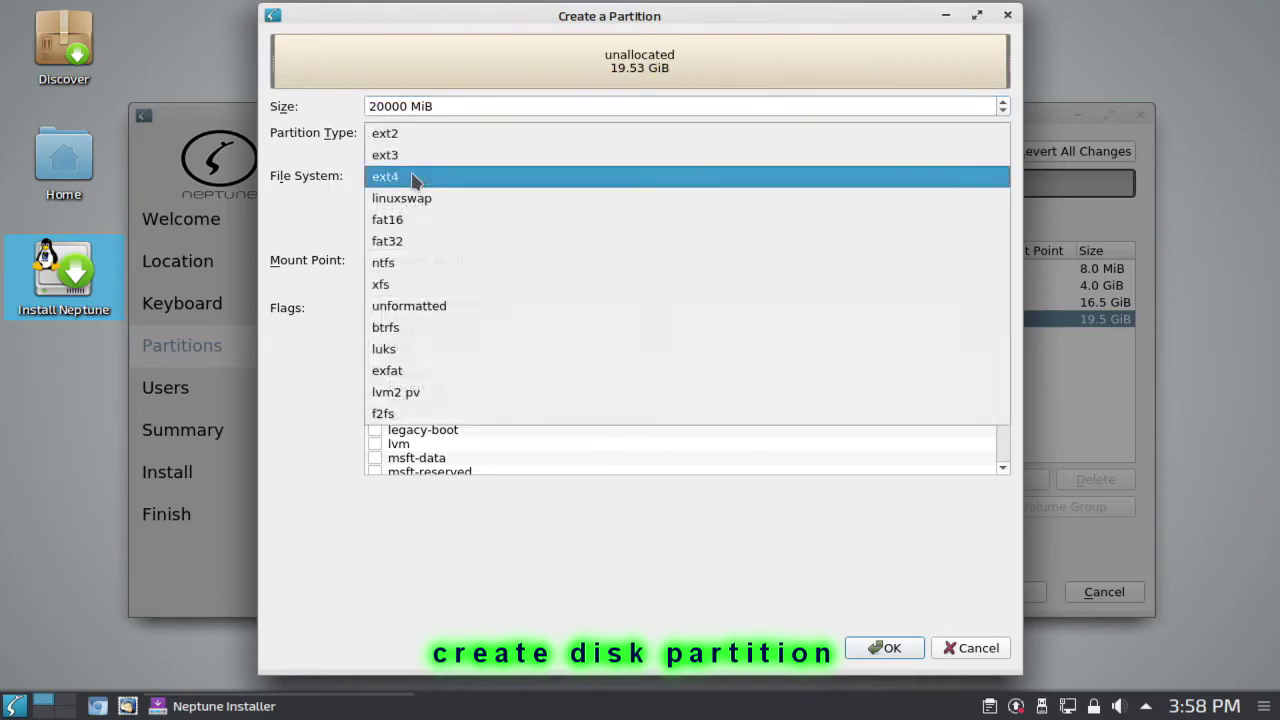
left_click(412, 177)
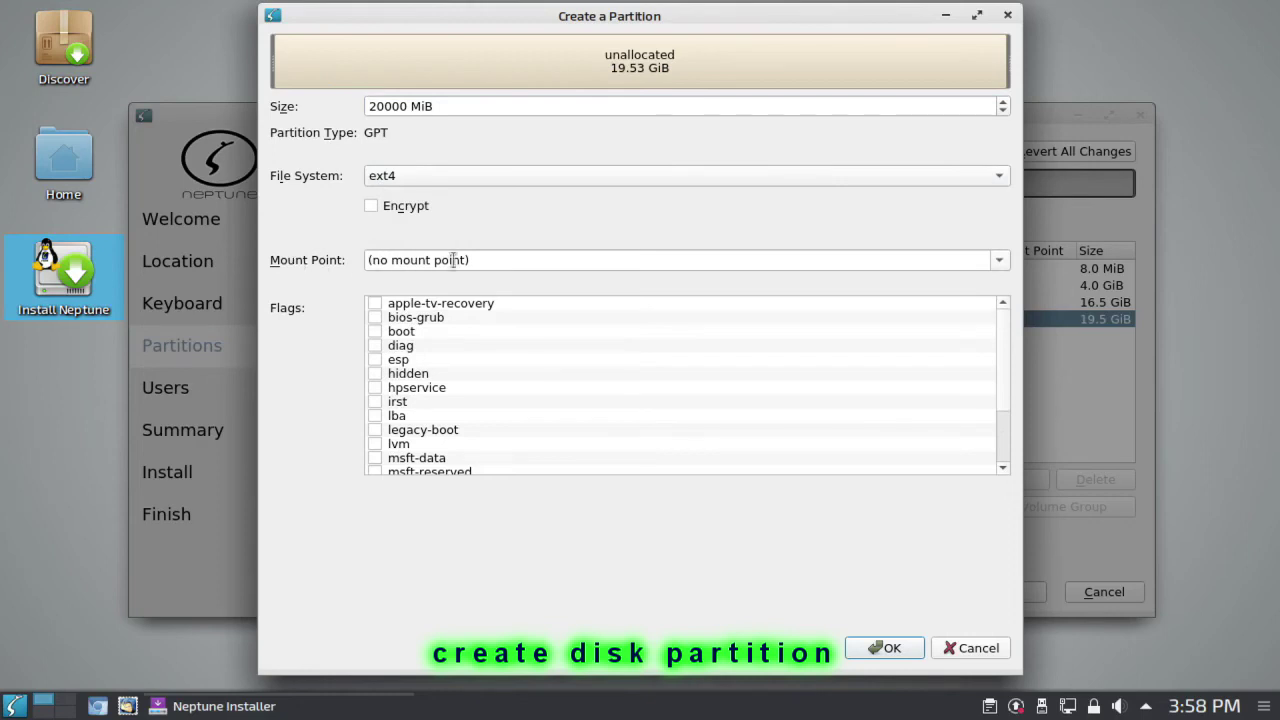
left_click(515, 263)
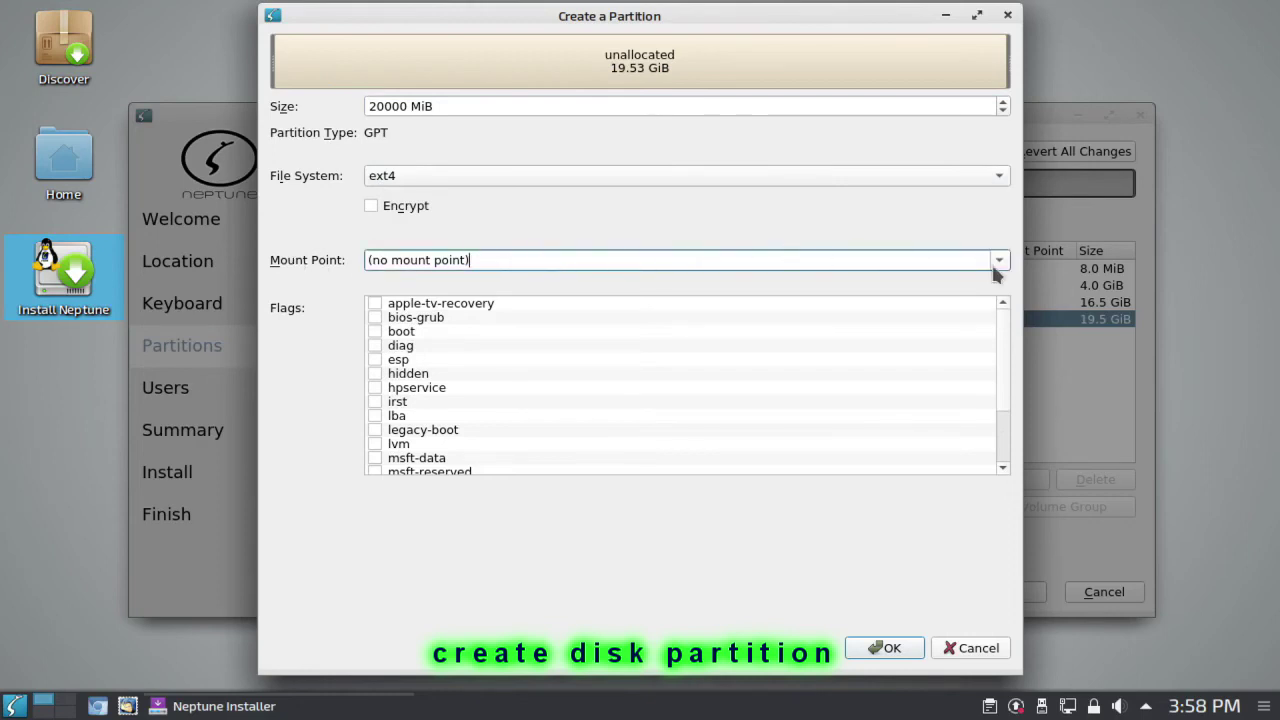
left_click(999, 262)
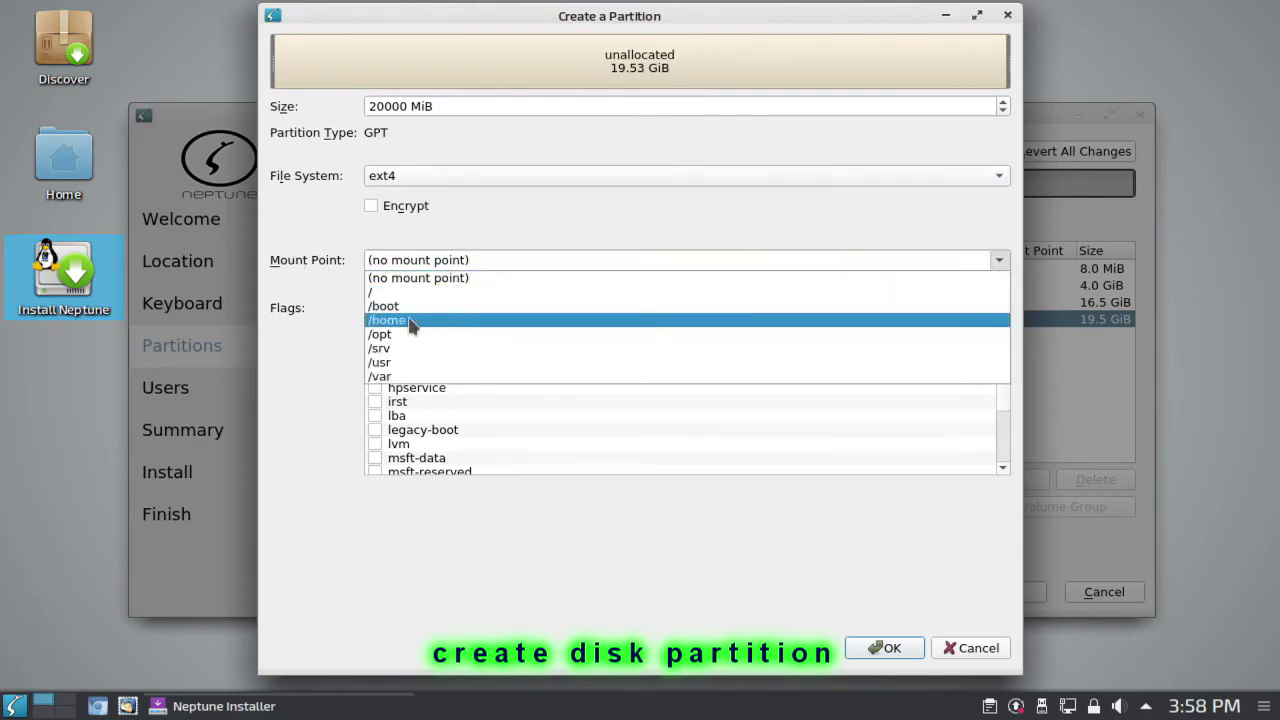
left_click(414, 321)
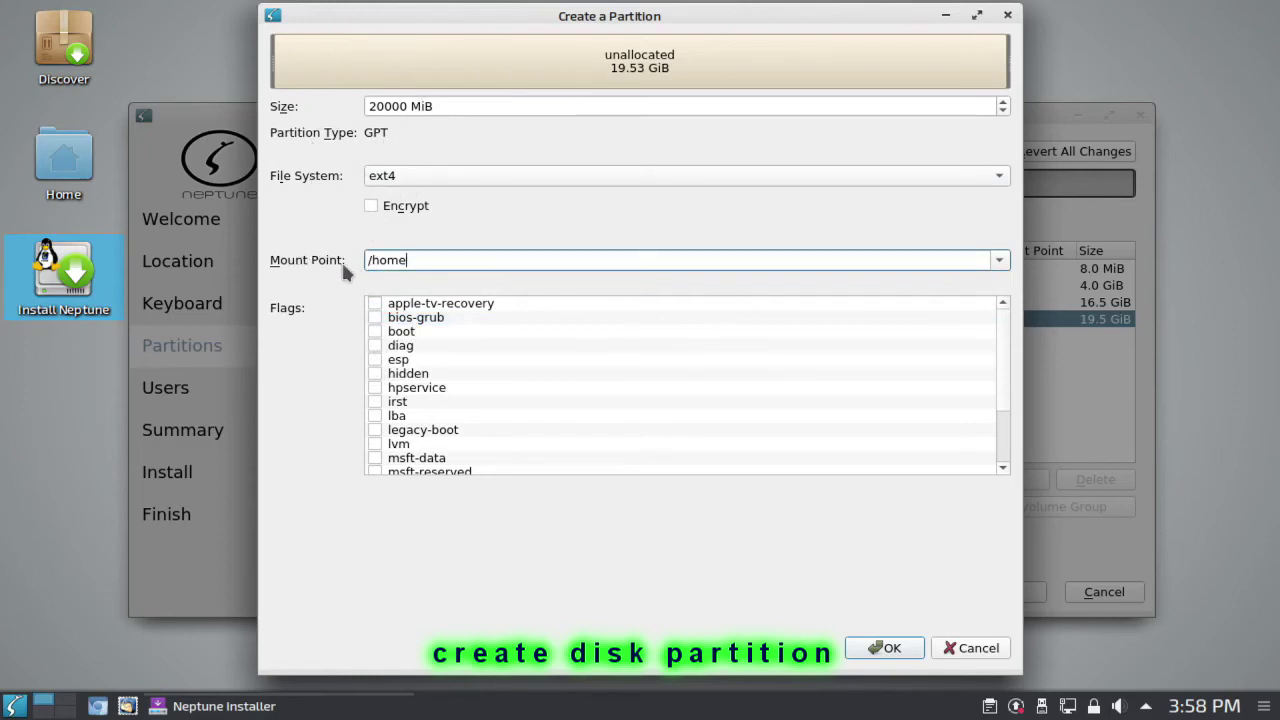
left_click(903, 641)
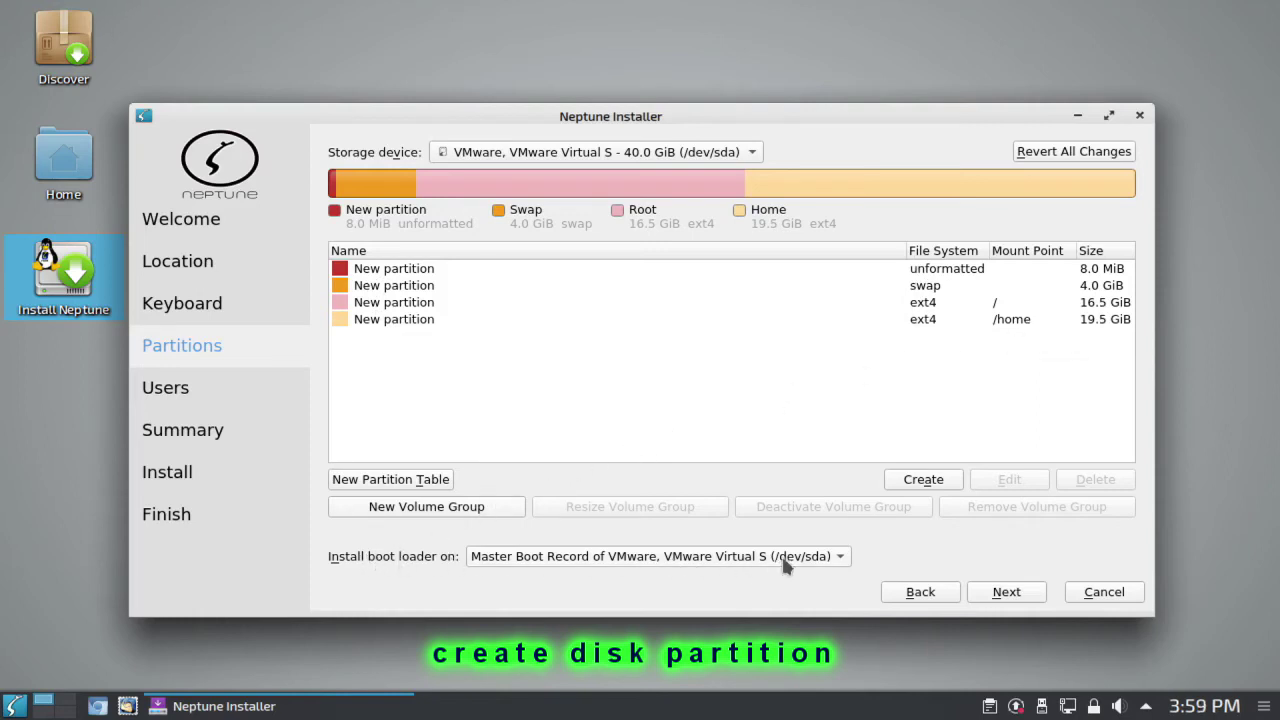
left_click(836, 558)
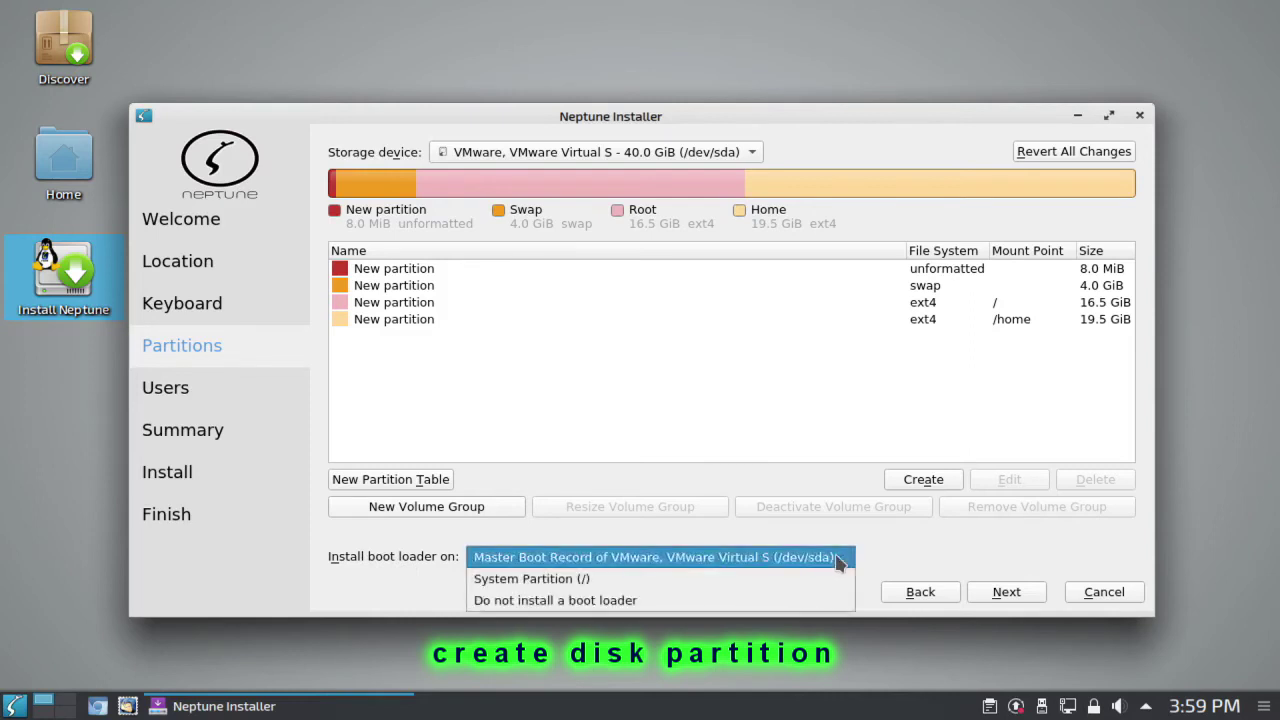
Step: Keep the boot loader on the Master Boot Record and continue to the Users page
left_click(765, 568)
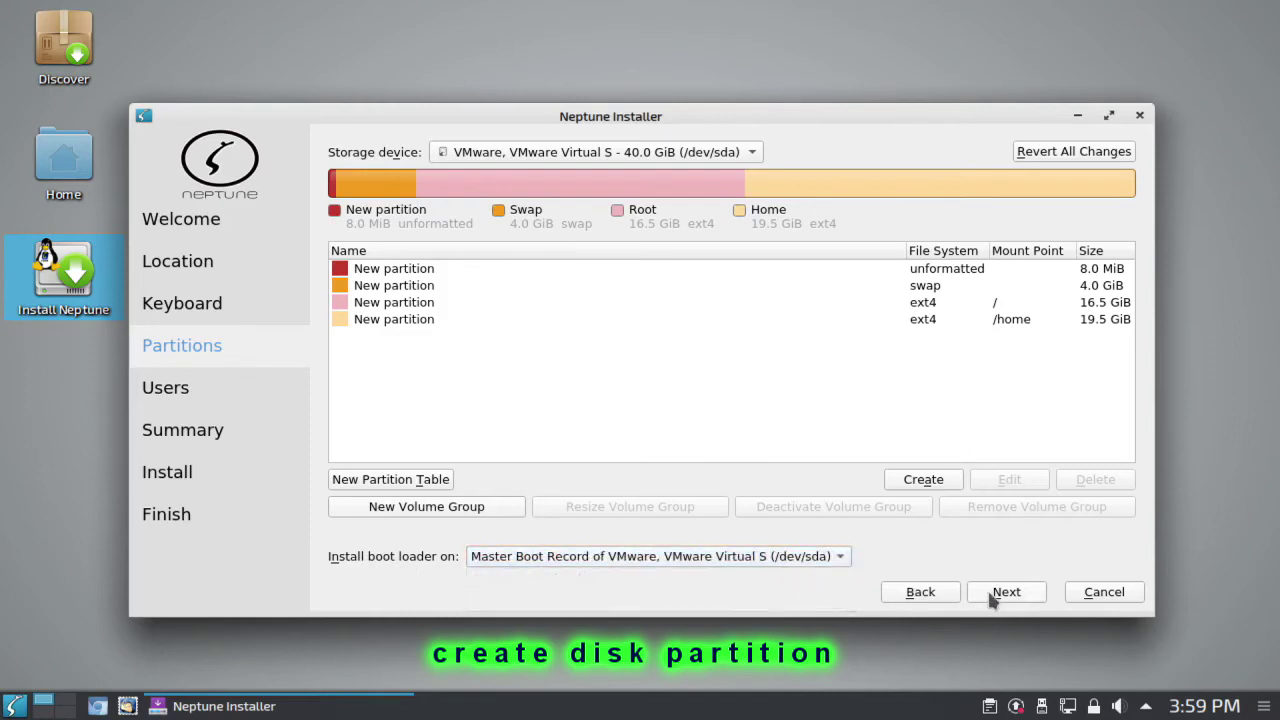
left_click(1025, 591)
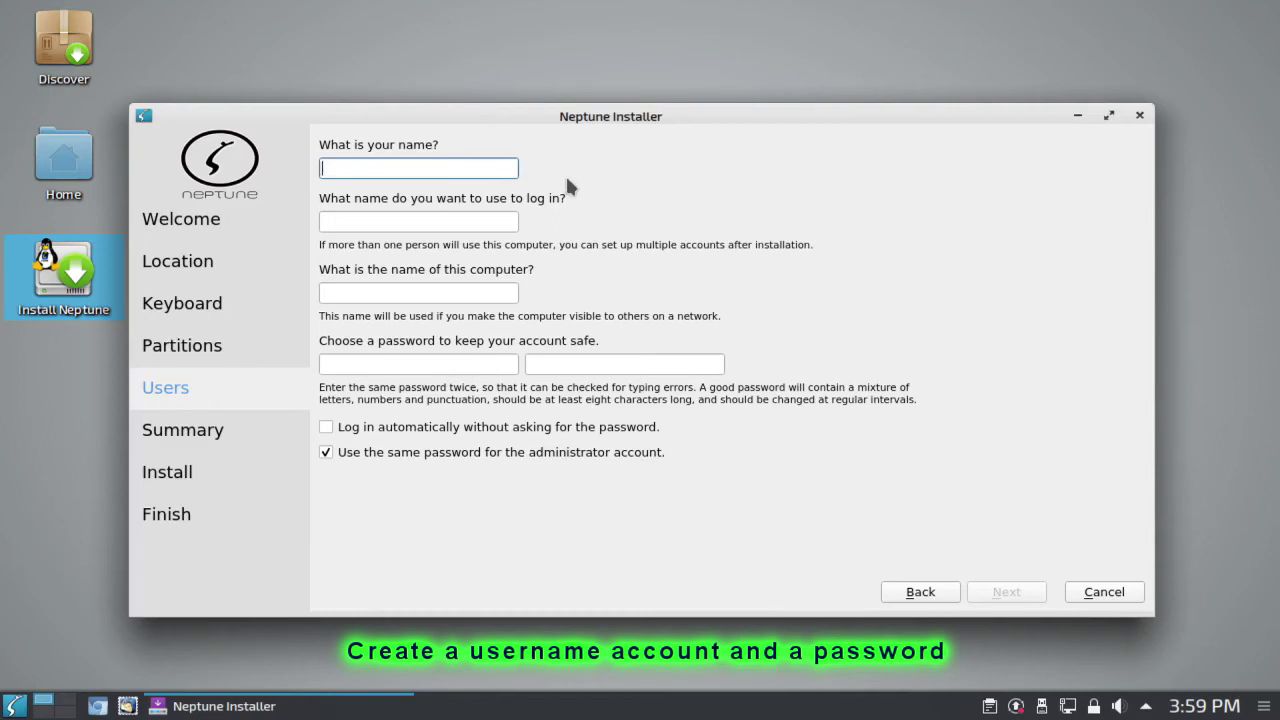
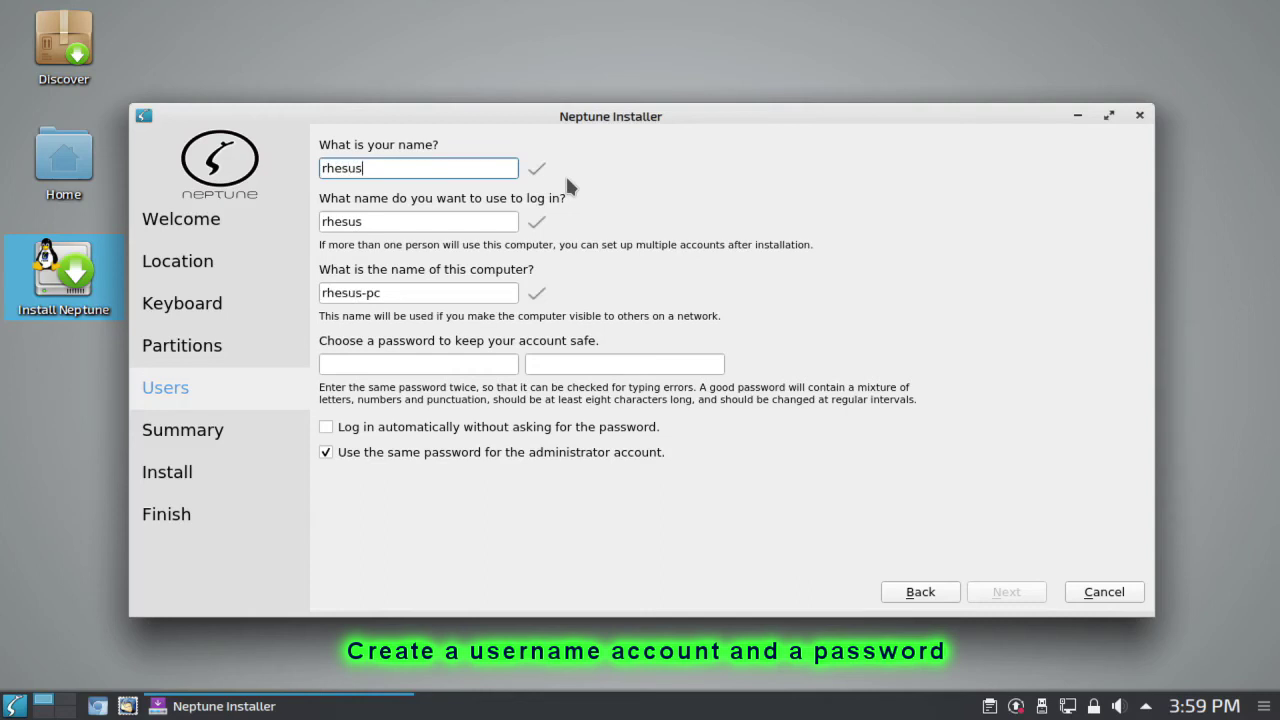
Step: Enter the user's name and the account password twice, then continue to the Summary
key("Tab")
key("Tab")
key("Tab")
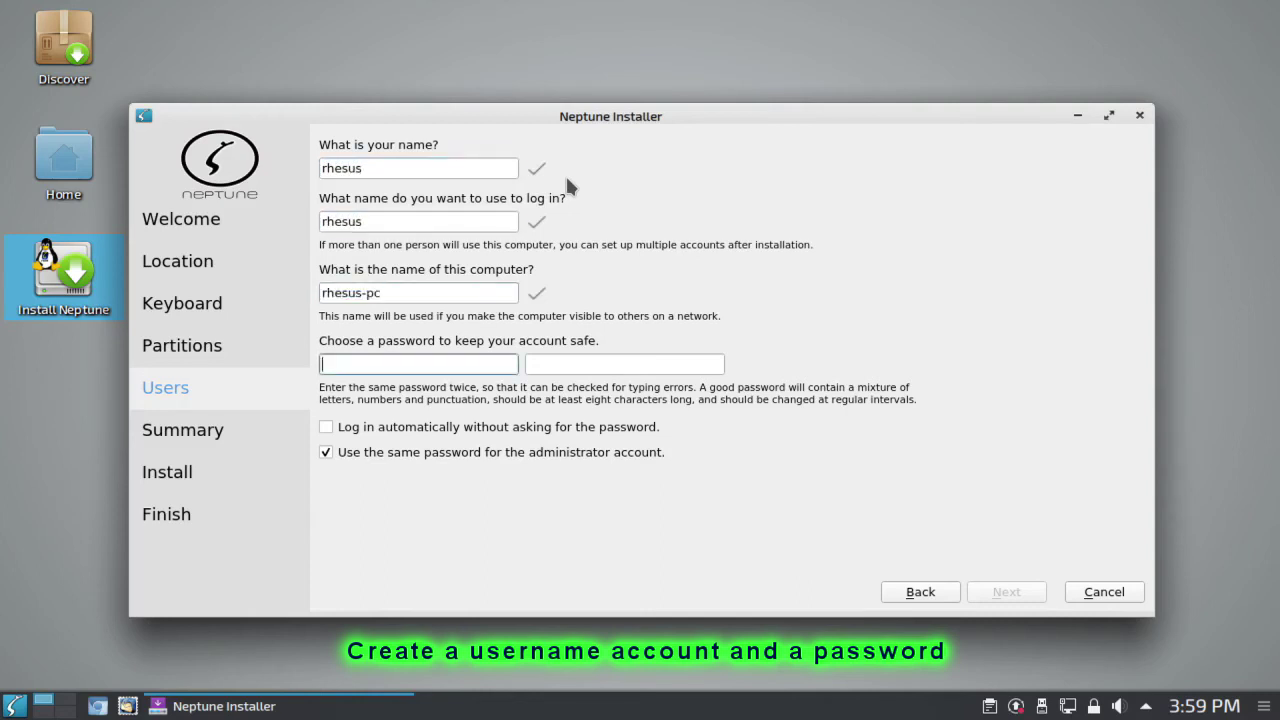
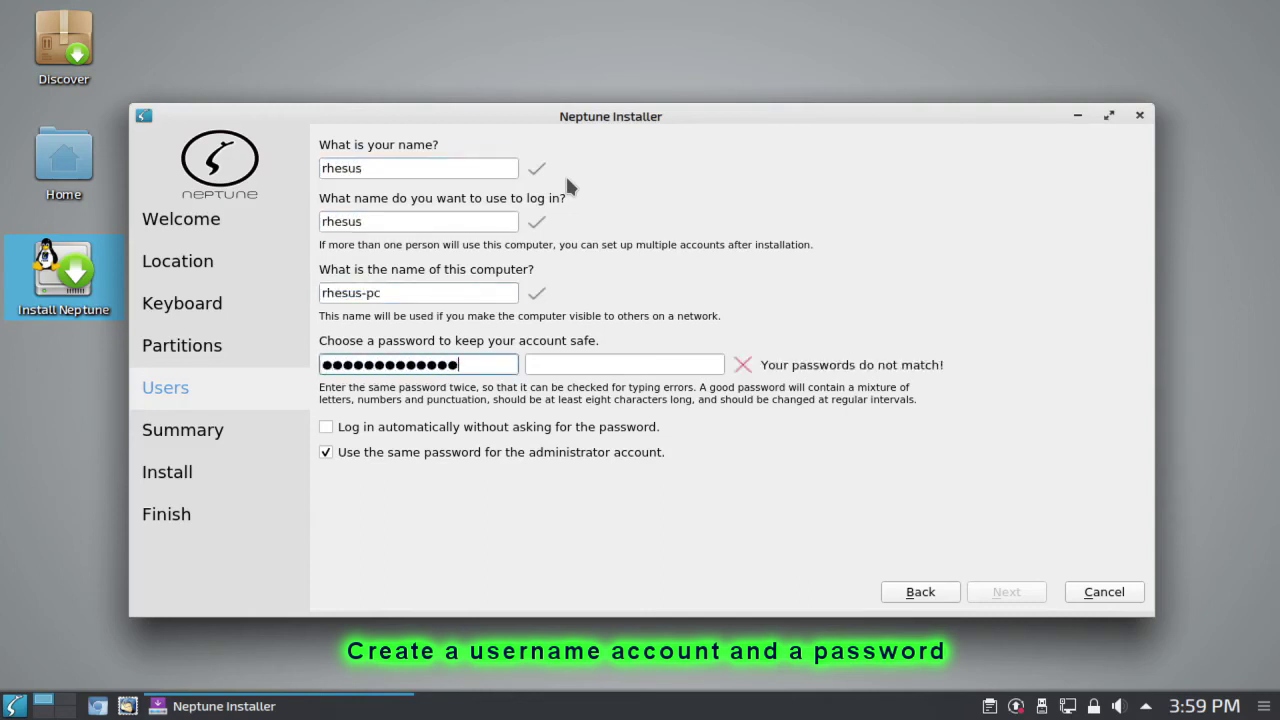
key("Tab")
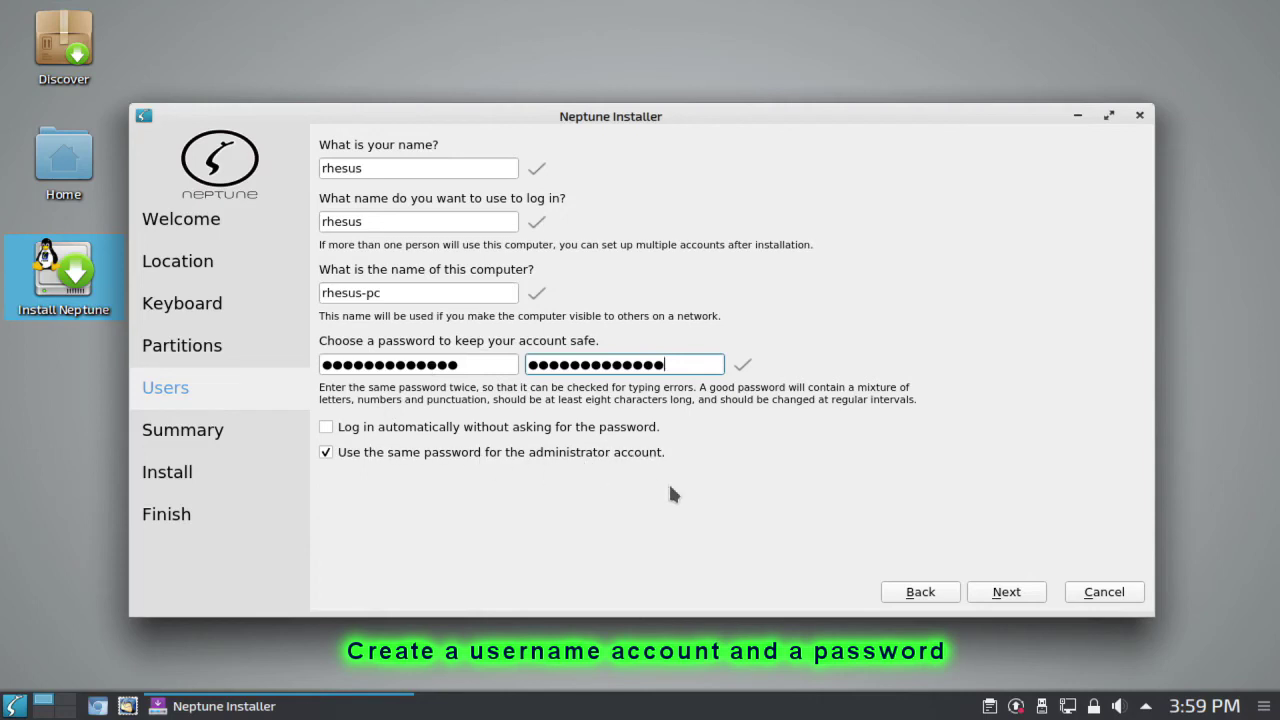
left_click(1033, 594)
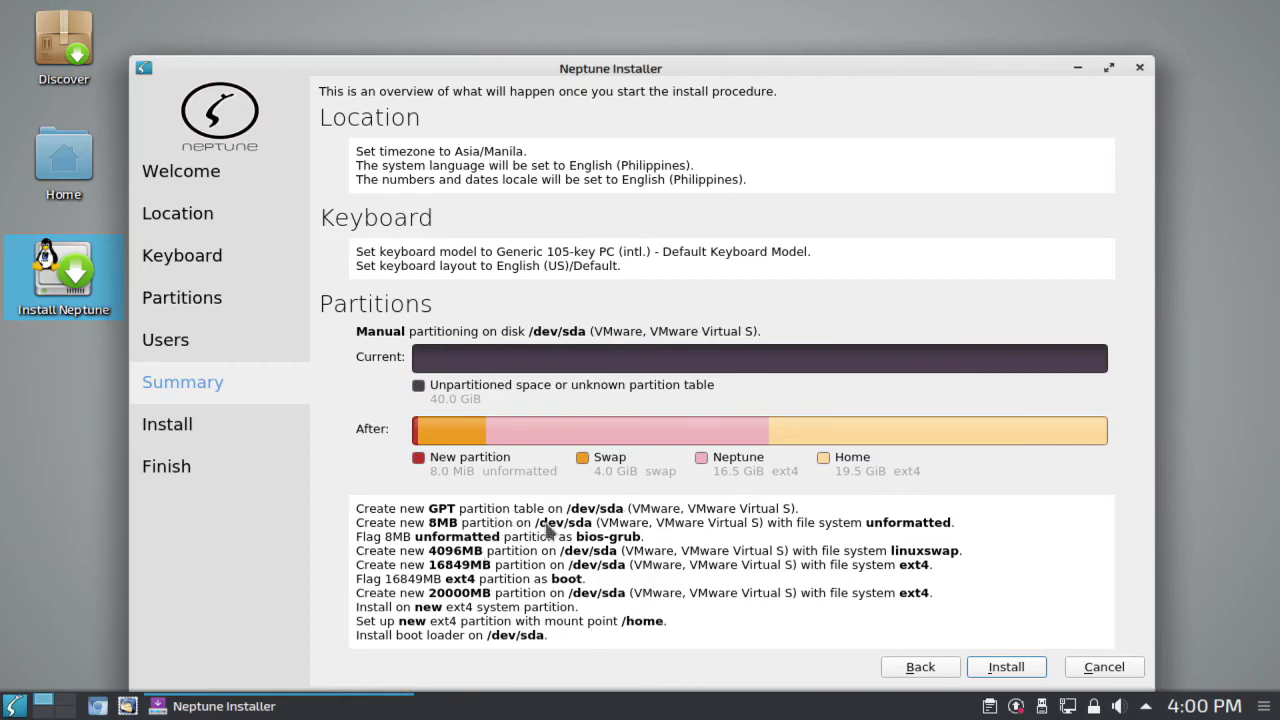
Step: Start installing Neptune from the Summary page
left_click(1000, 670)
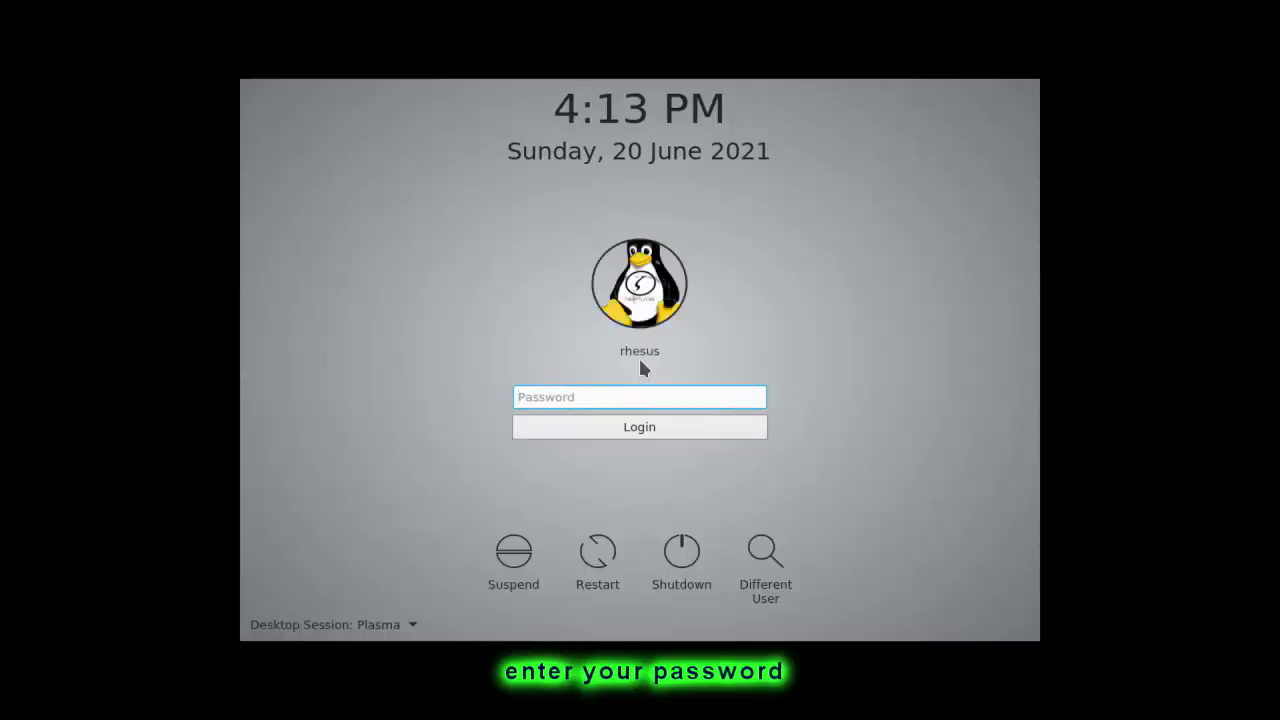
Step: Log in, then set the display resolution to 1280x768 in System Settings and apply it
type("••••••••••••••")
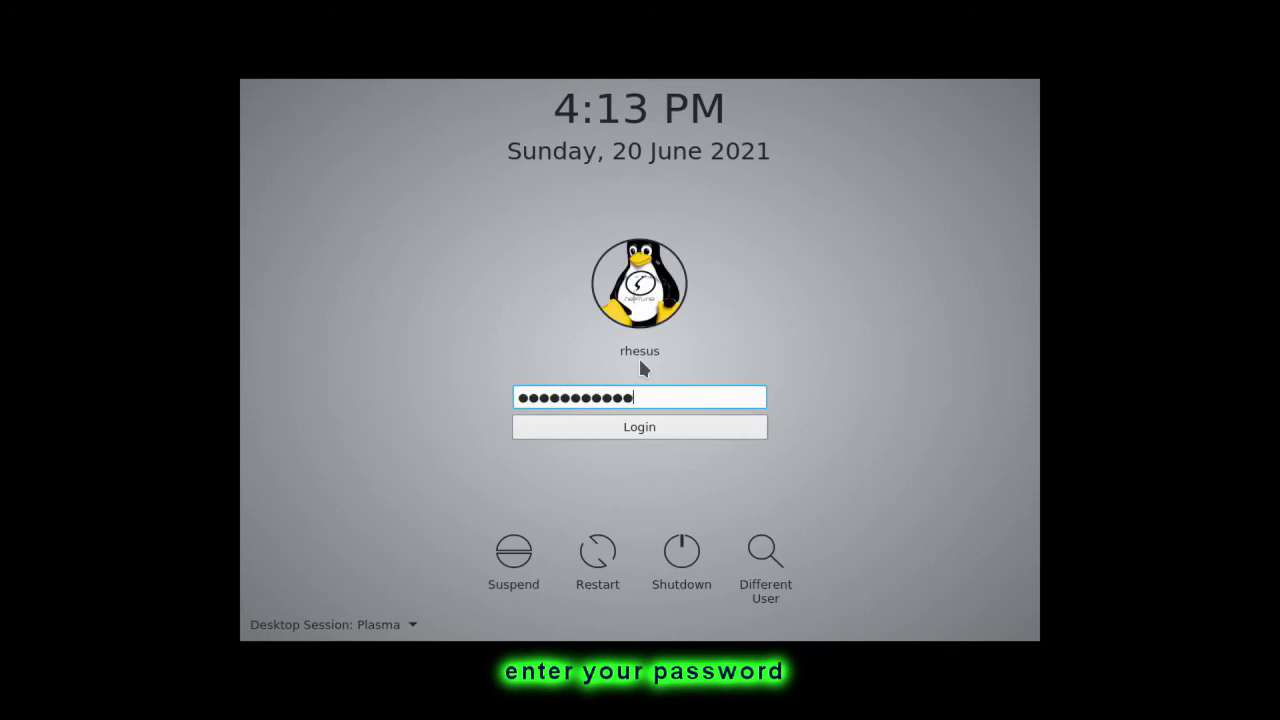
key("Return")
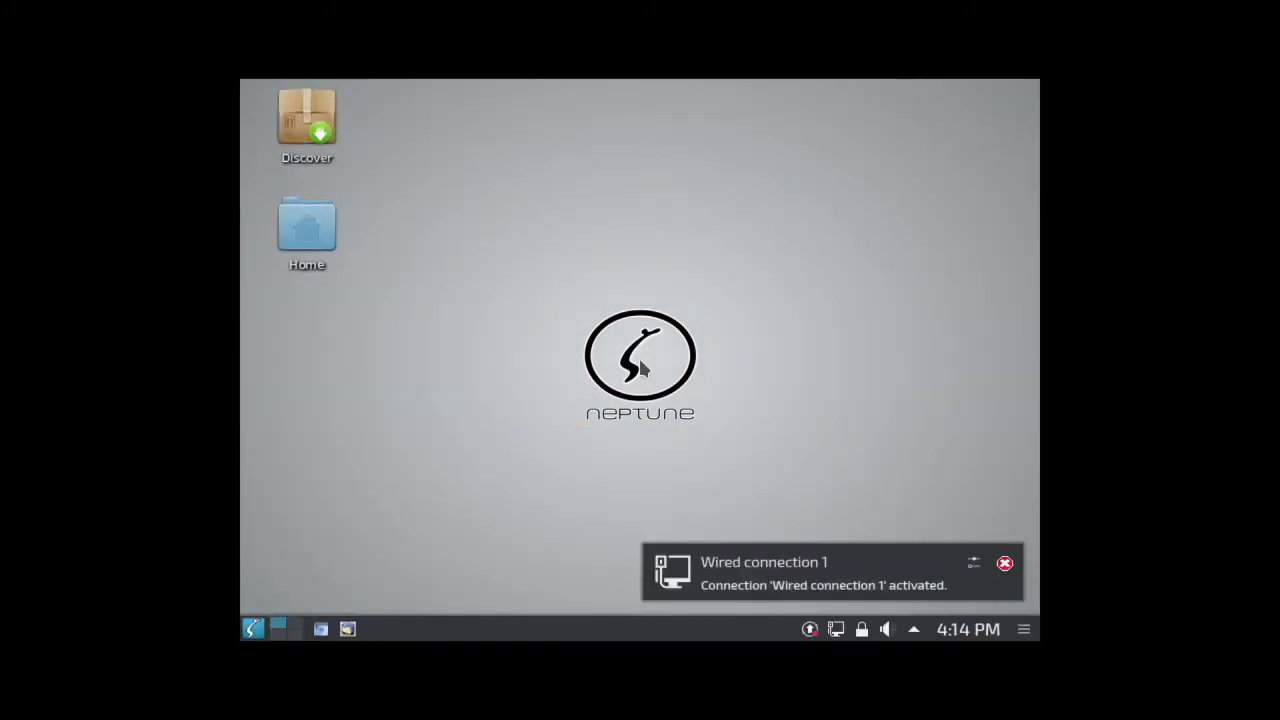
left_click(253, 628)
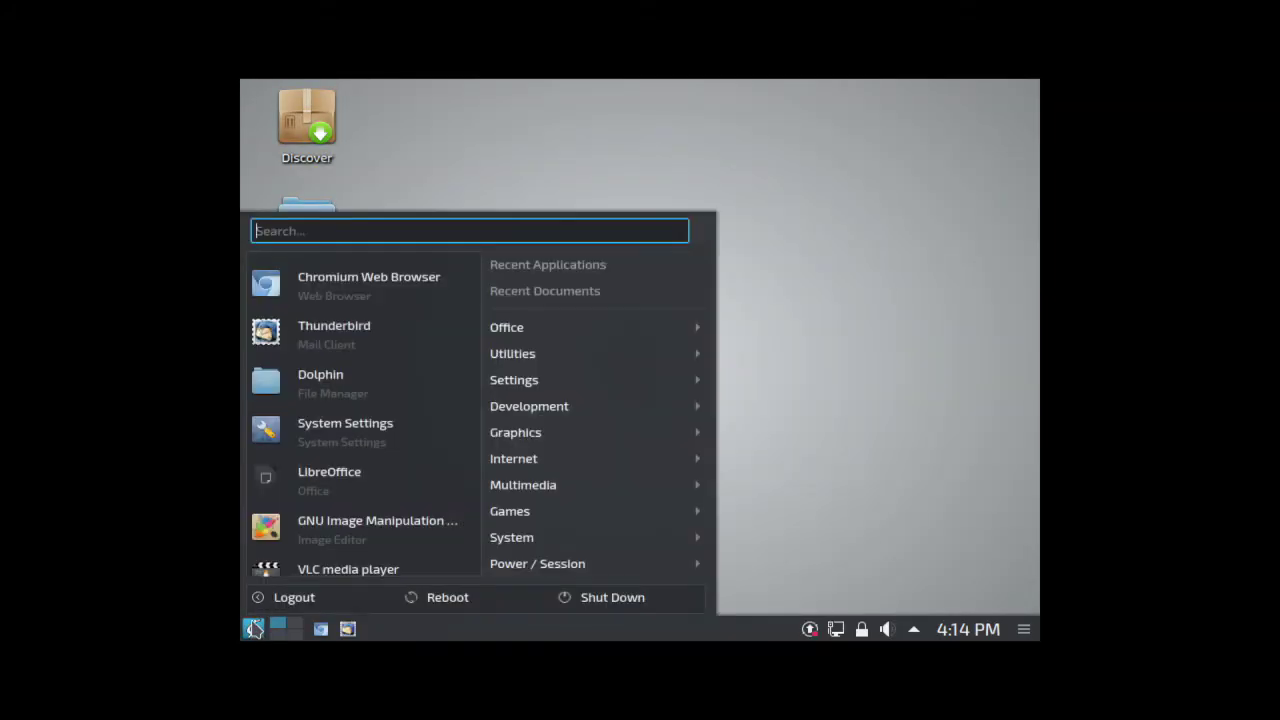
left_click(300, 442)
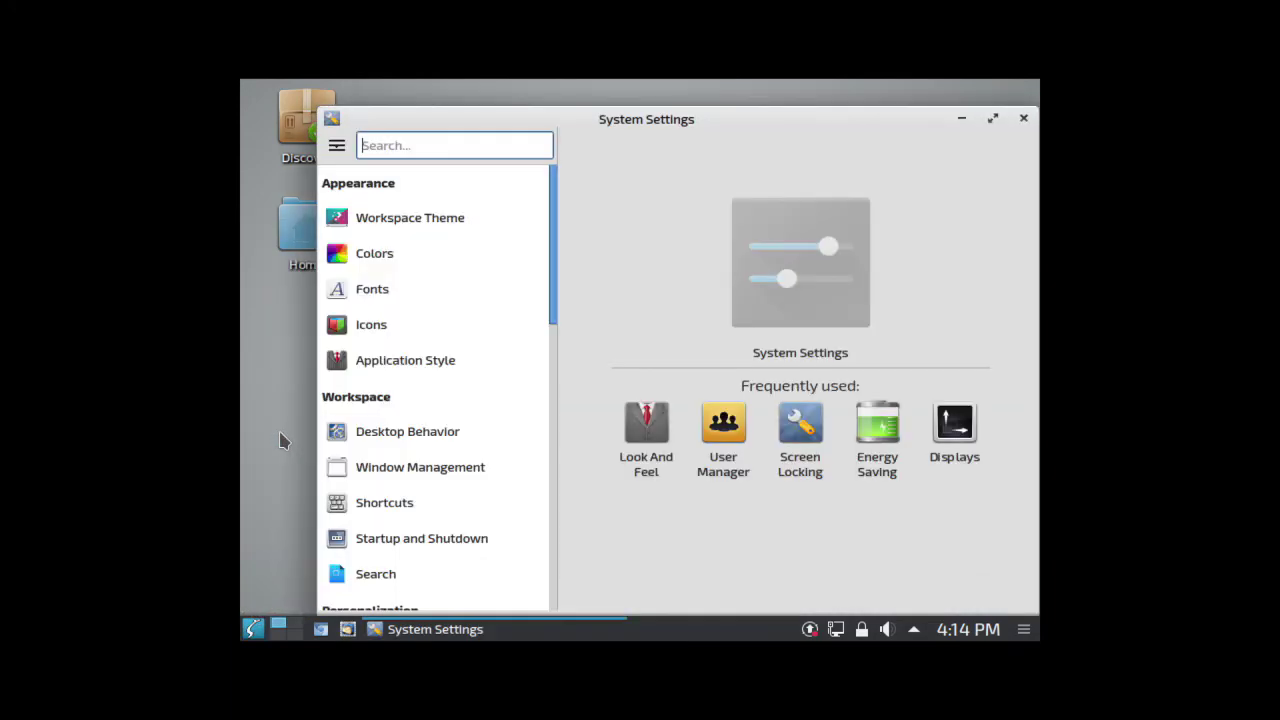
left_click_drag(551, 320, 558, 545)
left_click(466, 455)
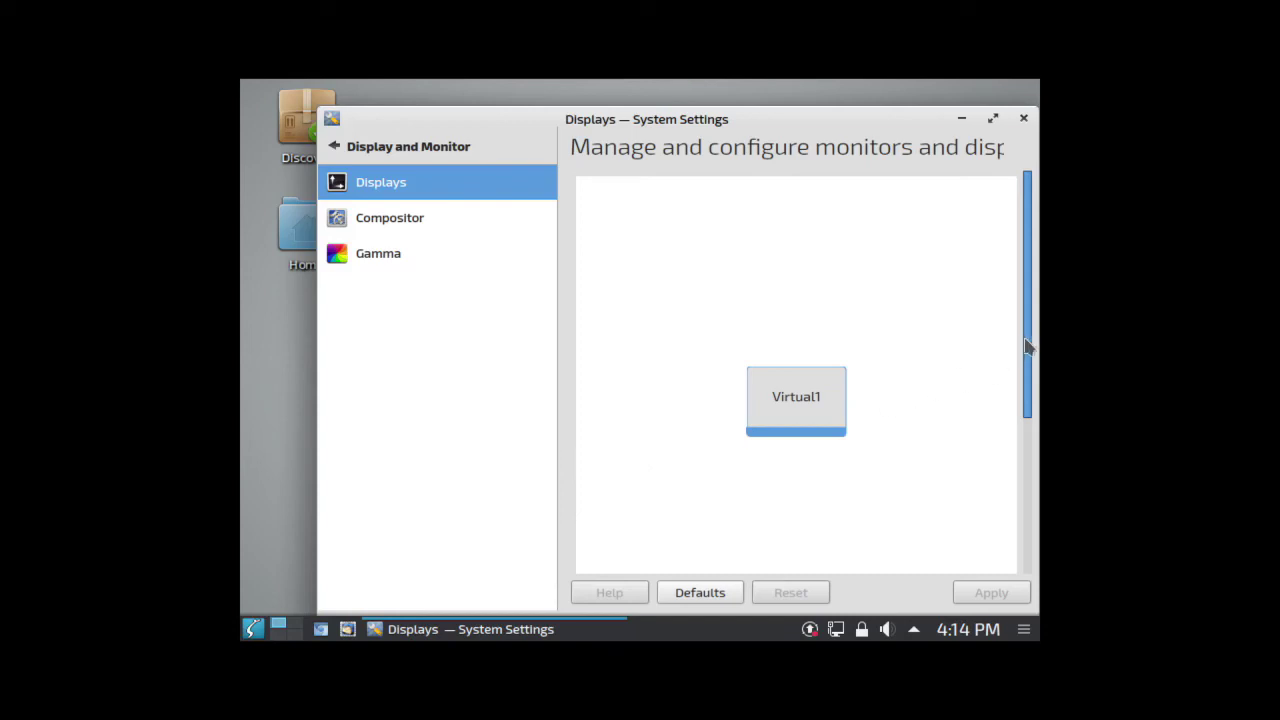
left_click_drag(1029, 343, 1037, 534)
left_click(768, 484)
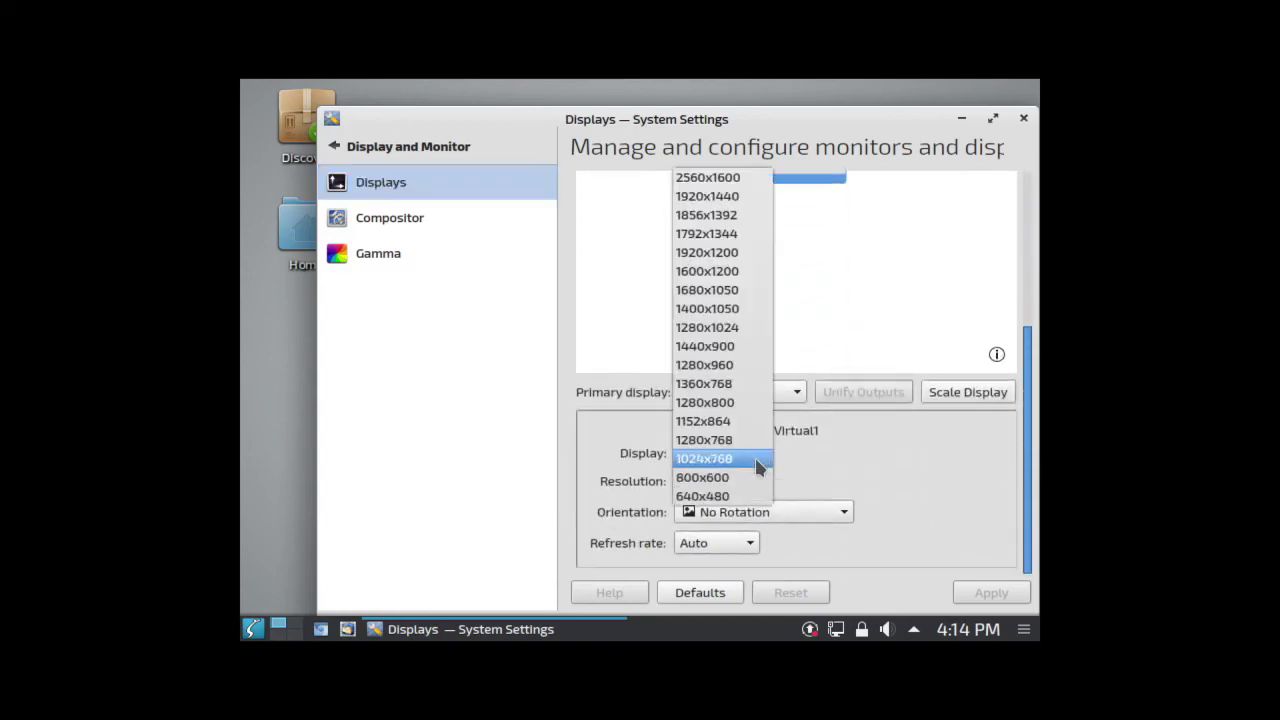
left_click(750, 436)
left_click(990, 594)
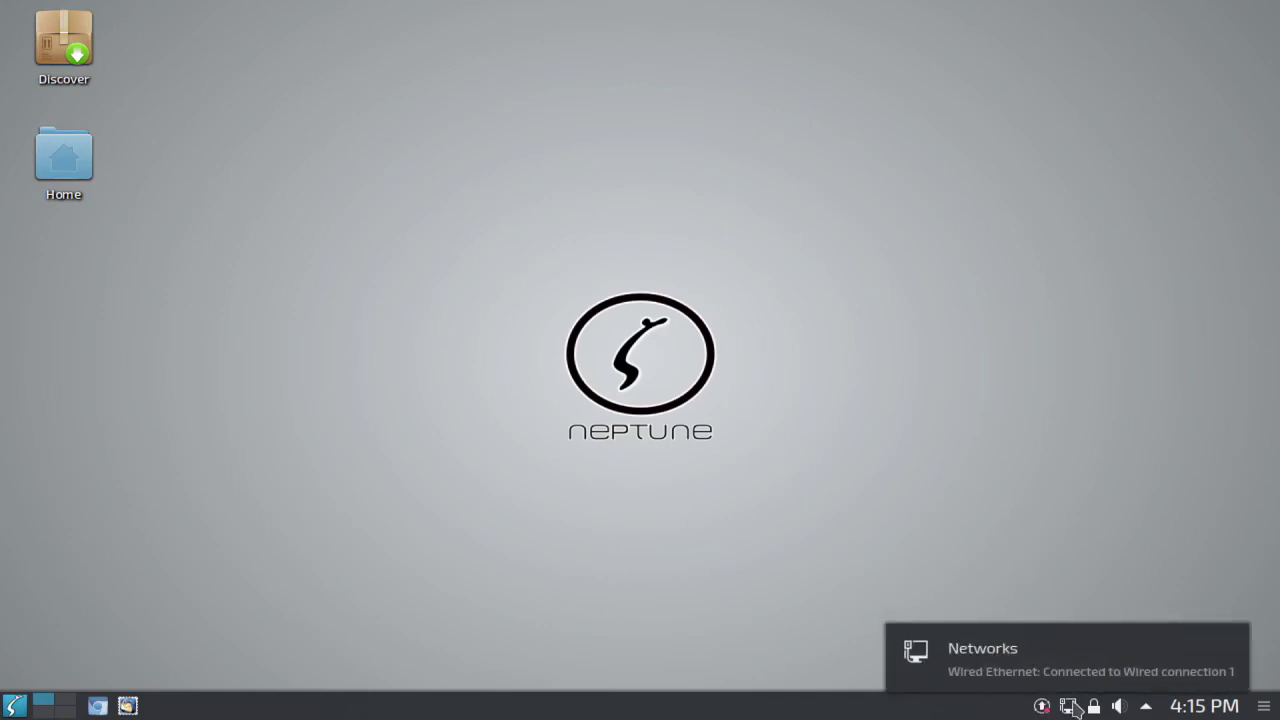
Step: Look over the hidden tray items and launcher categories, then start Chromium
left_click(1146, 707)
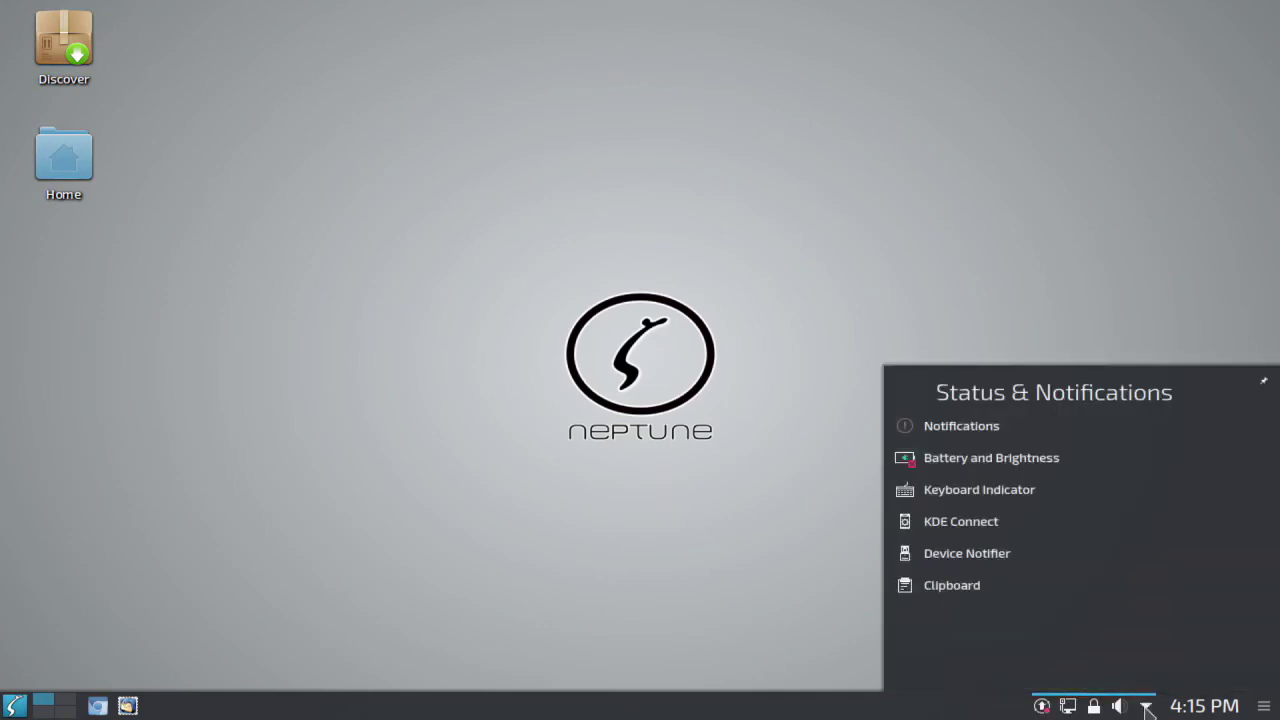
left_click(1146, 707)
left_click(15, 706)
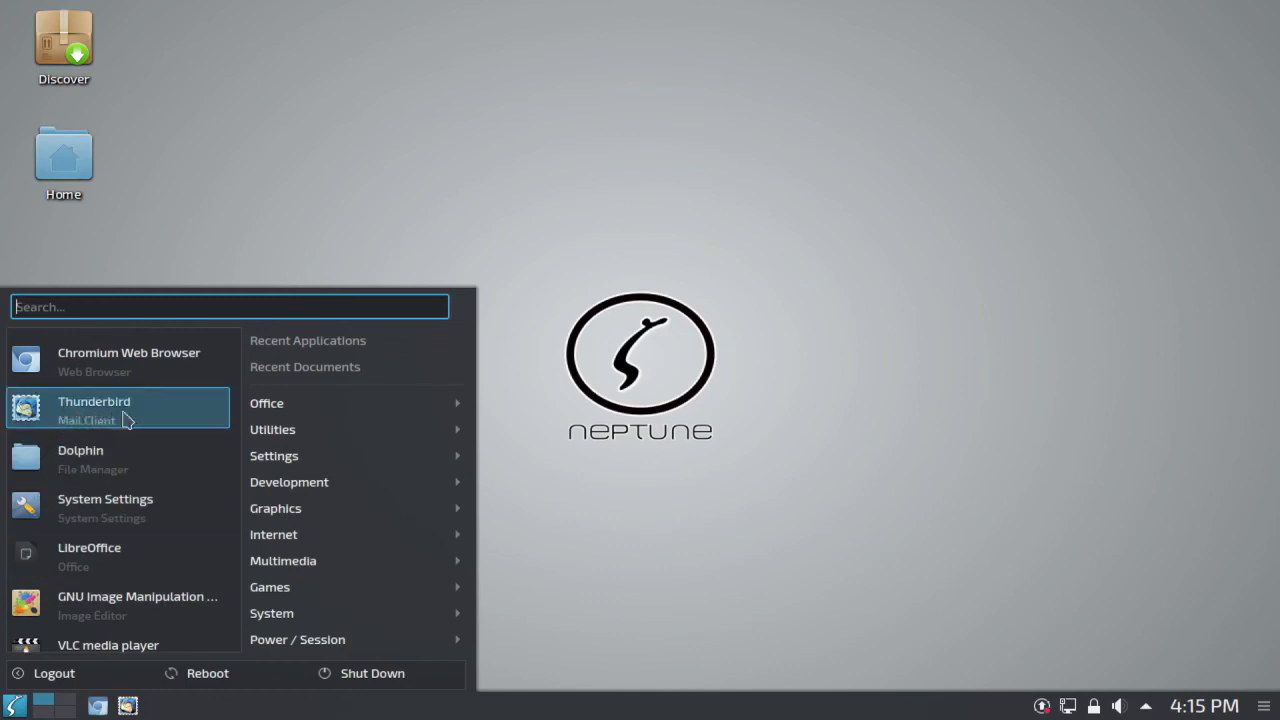
mouse_move(333, 410)
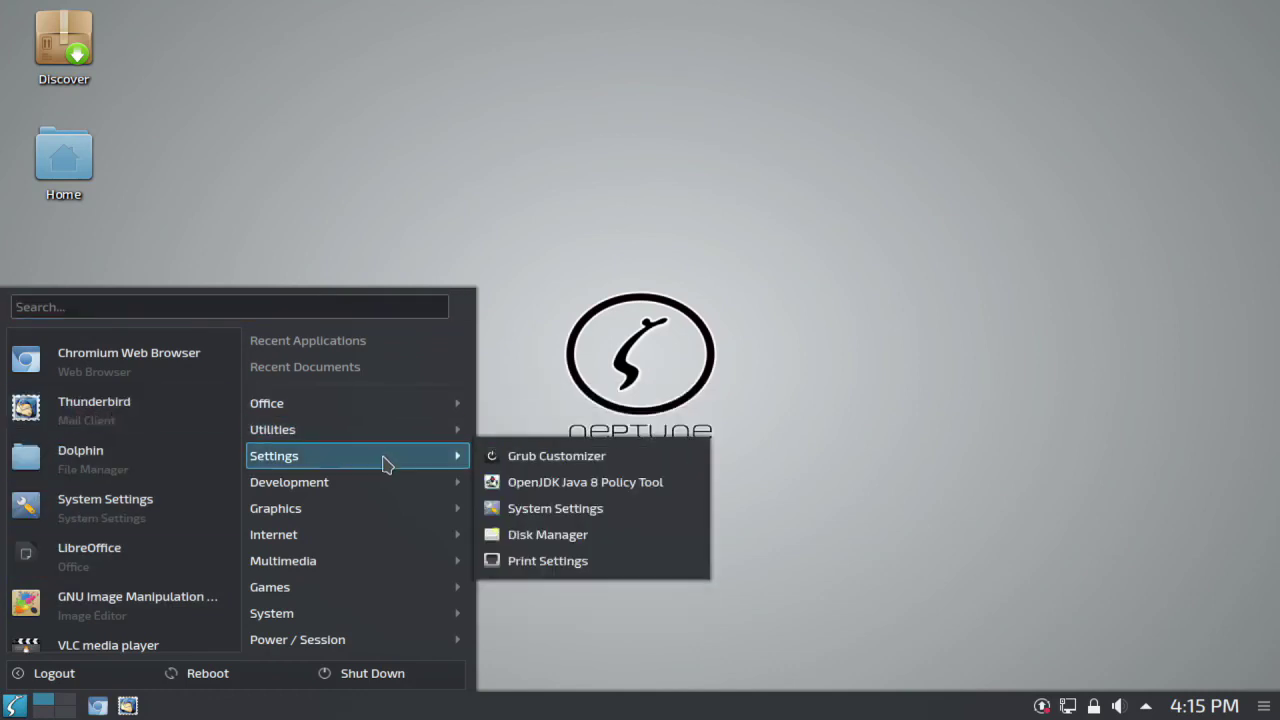
mouse_move(362, 511)
mouse_move(328, 566)
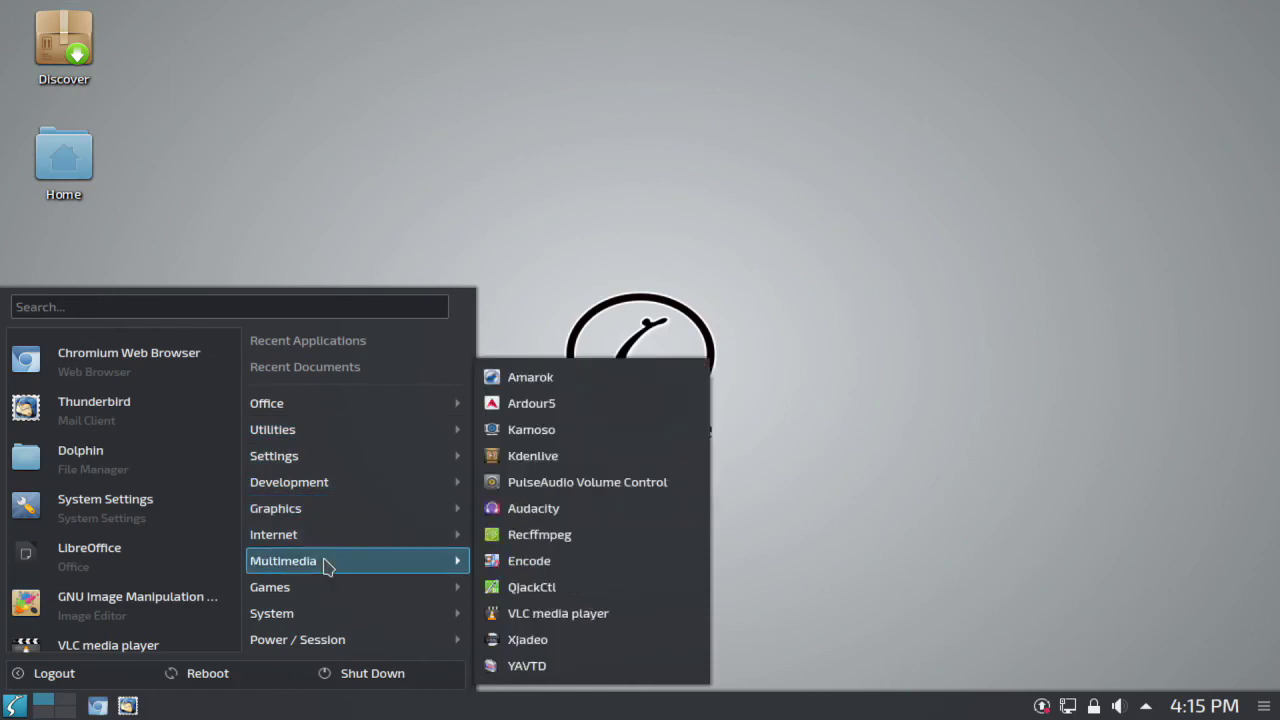
mouse_move(304, 592)
mouse_move(290, 620)
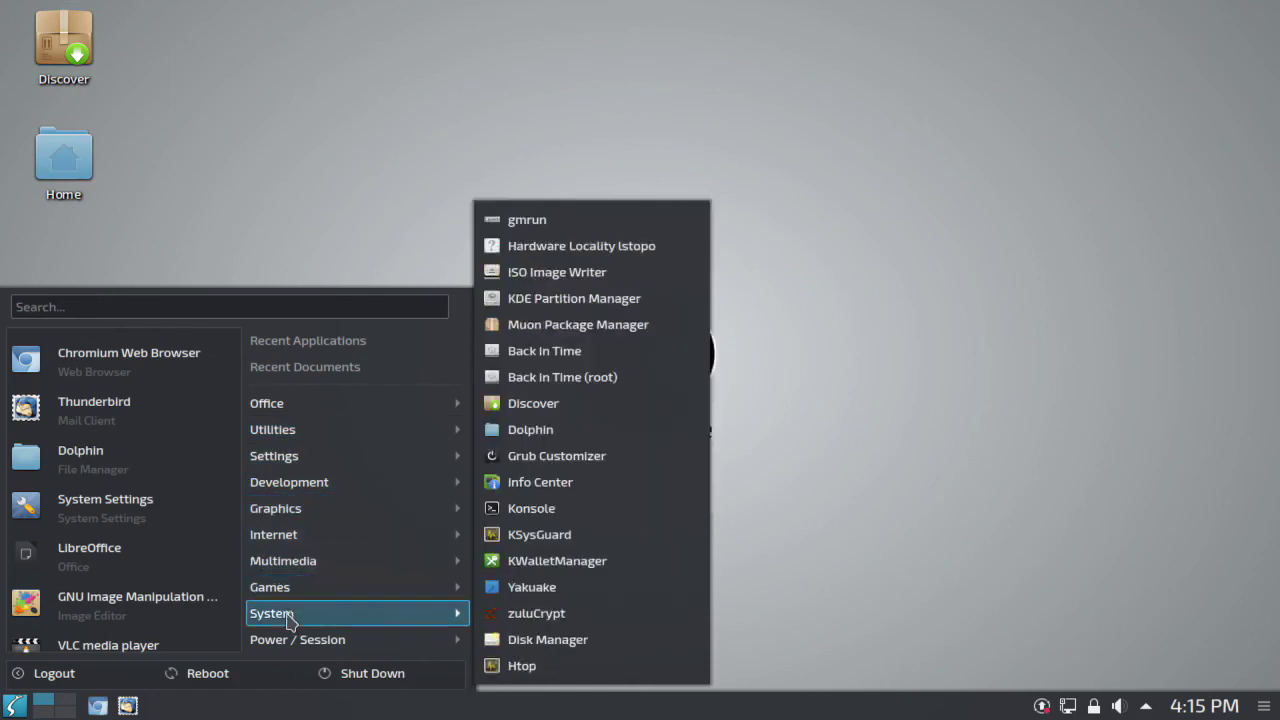
left_click(97, 705)
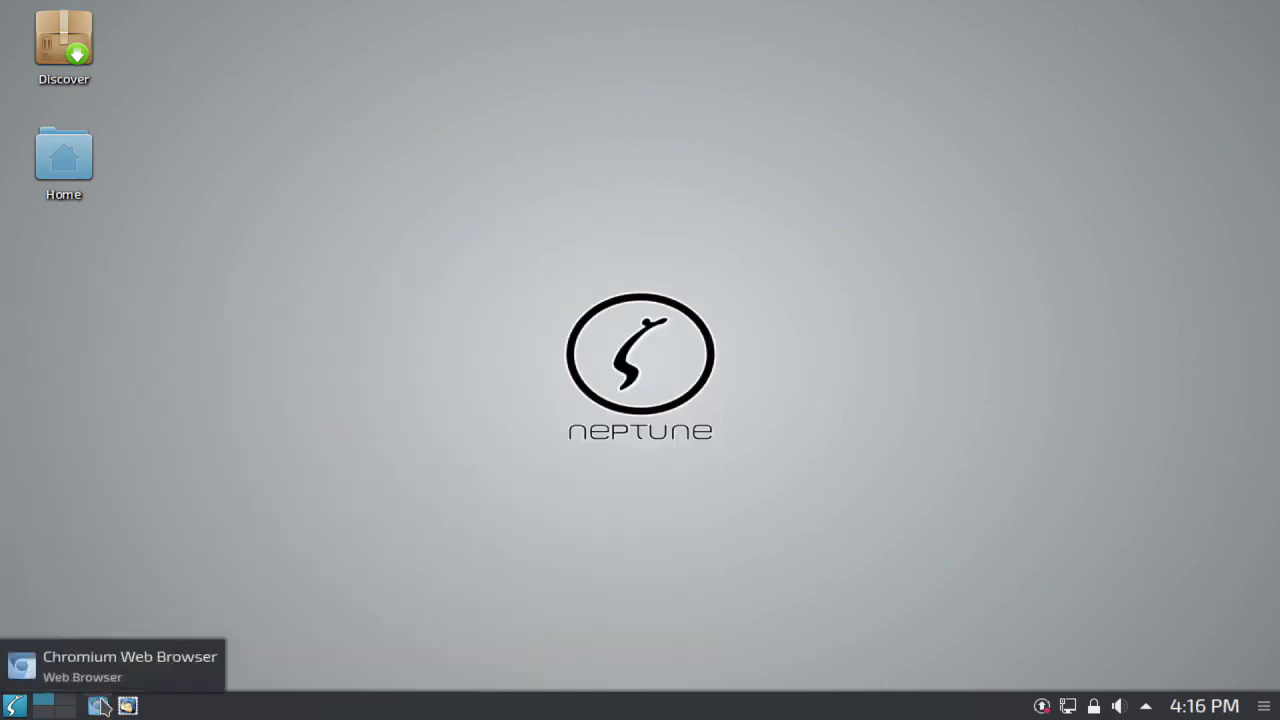
Step: Load youtube.com and filter the home feed to Playlists, then Street food videos
scroll(383, 611, "down", 5)
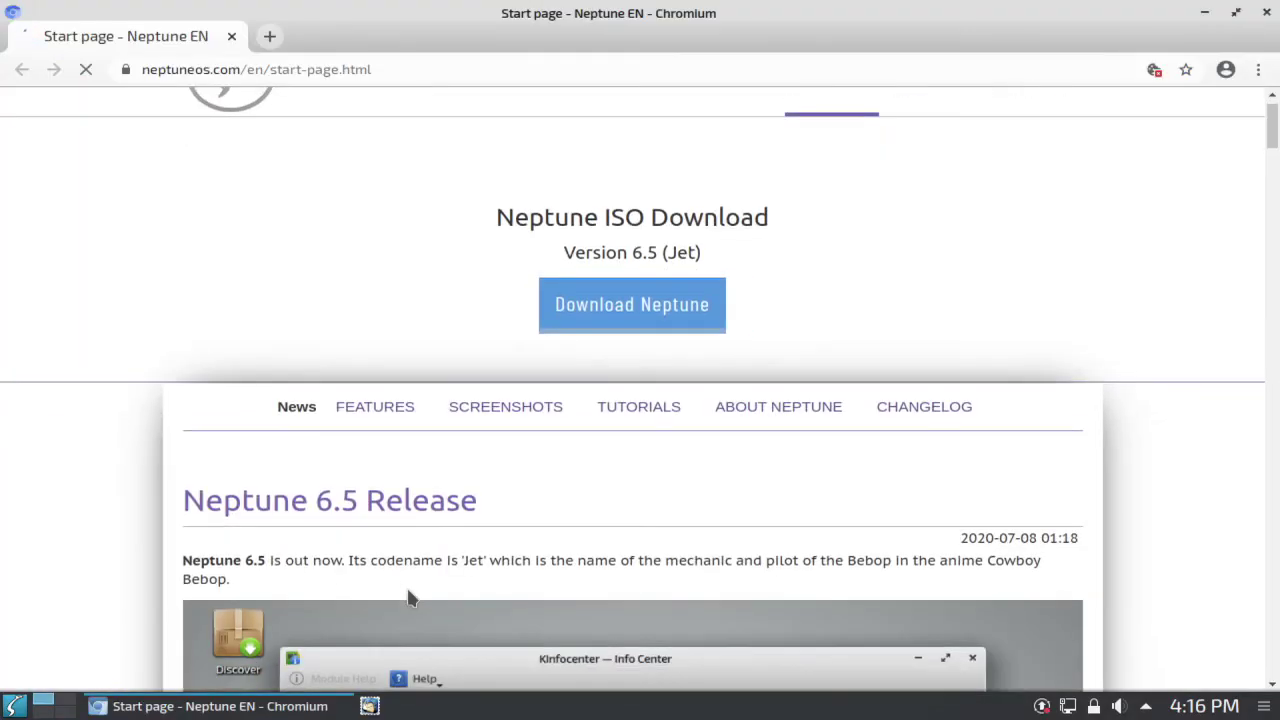
scroll(410, 597, "down", 5)
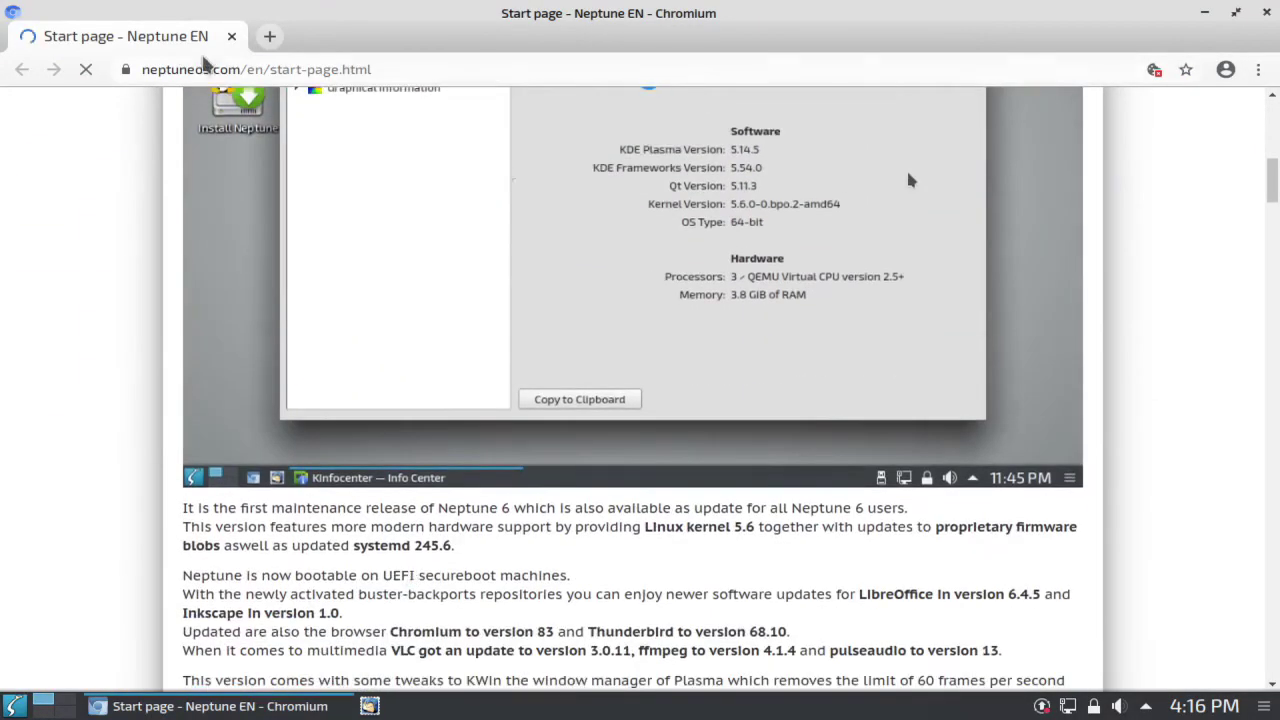
left_click(278, 70)
type("youtube.")
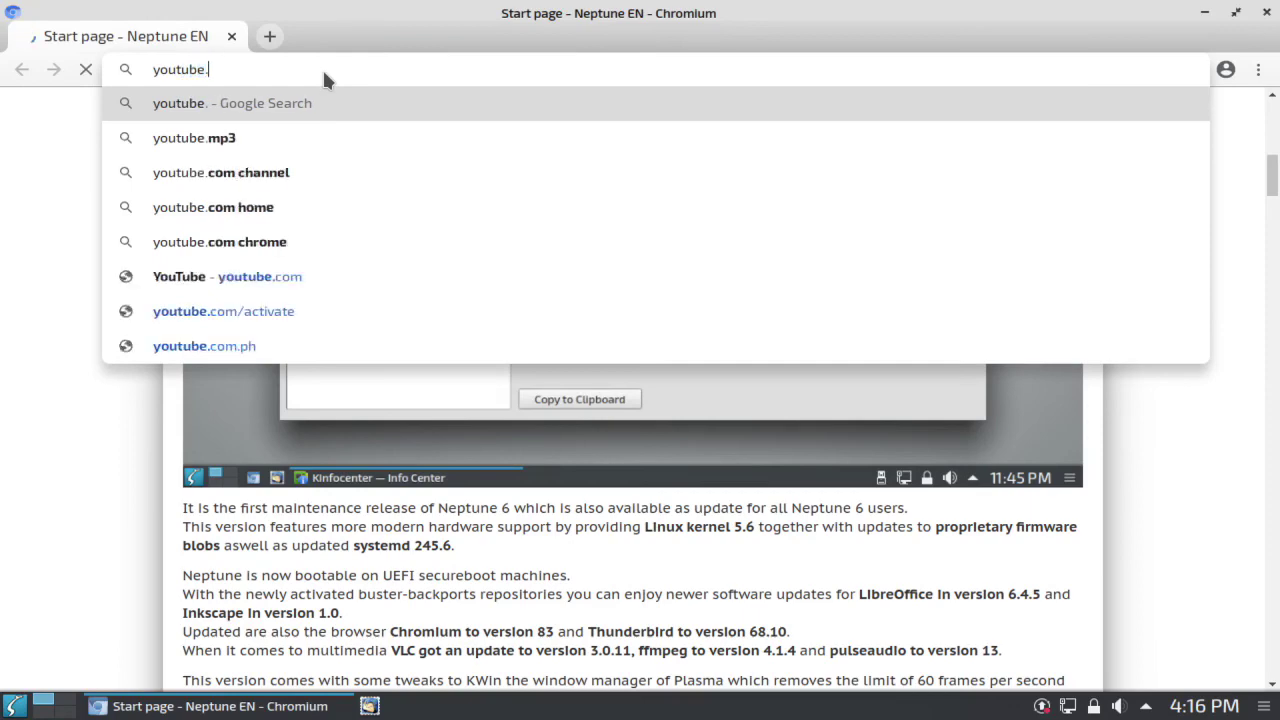
key("Return")
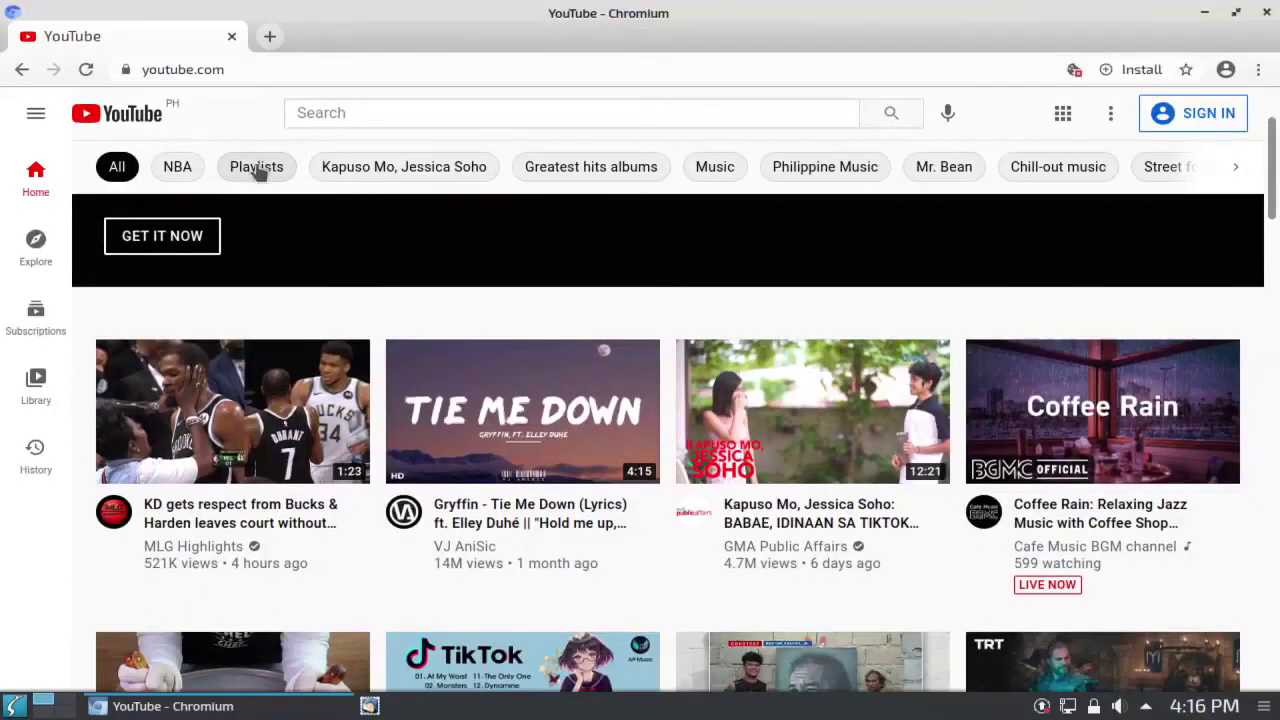
left_click(257, 167)
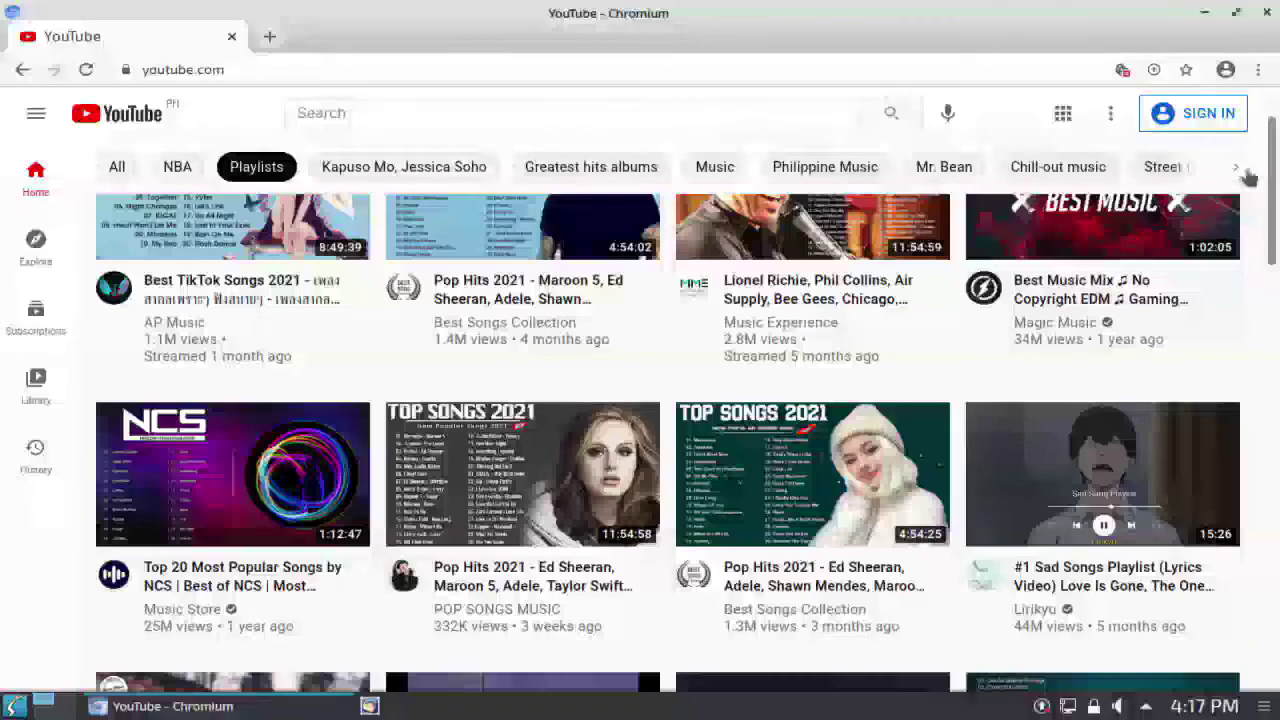
left_click(1165, 167)
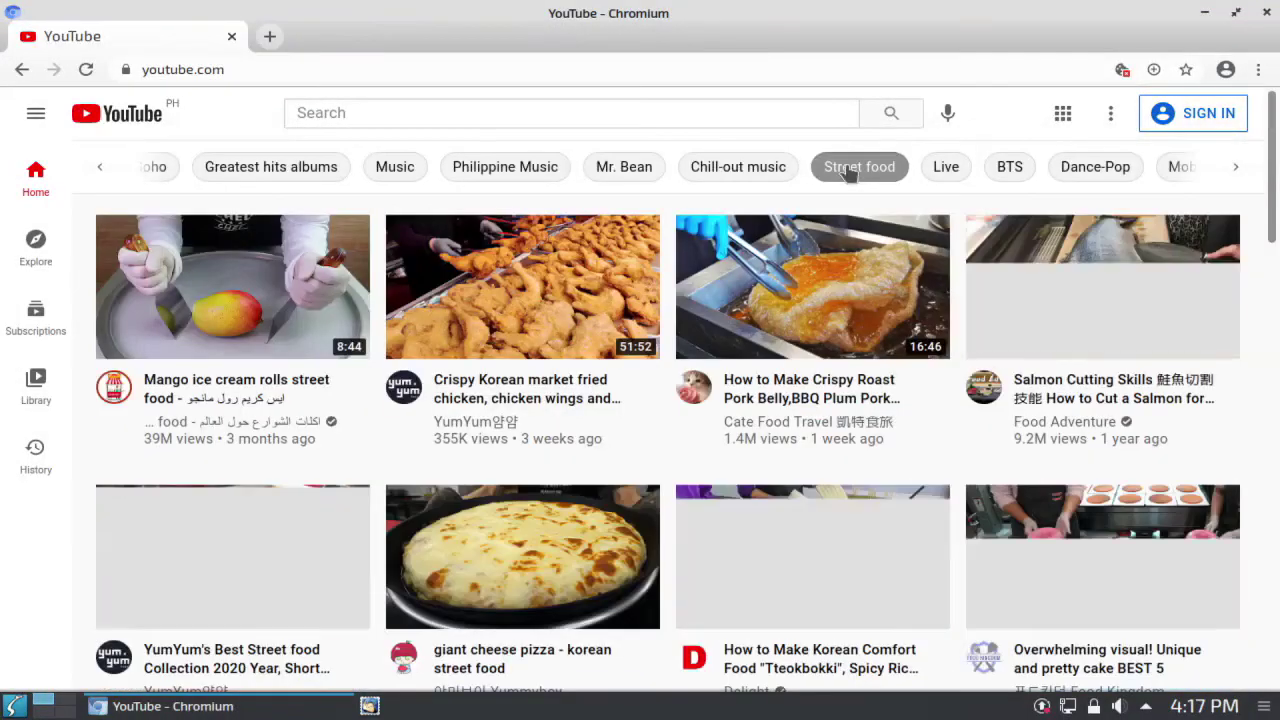
scroll(820, 230, "down", 3)
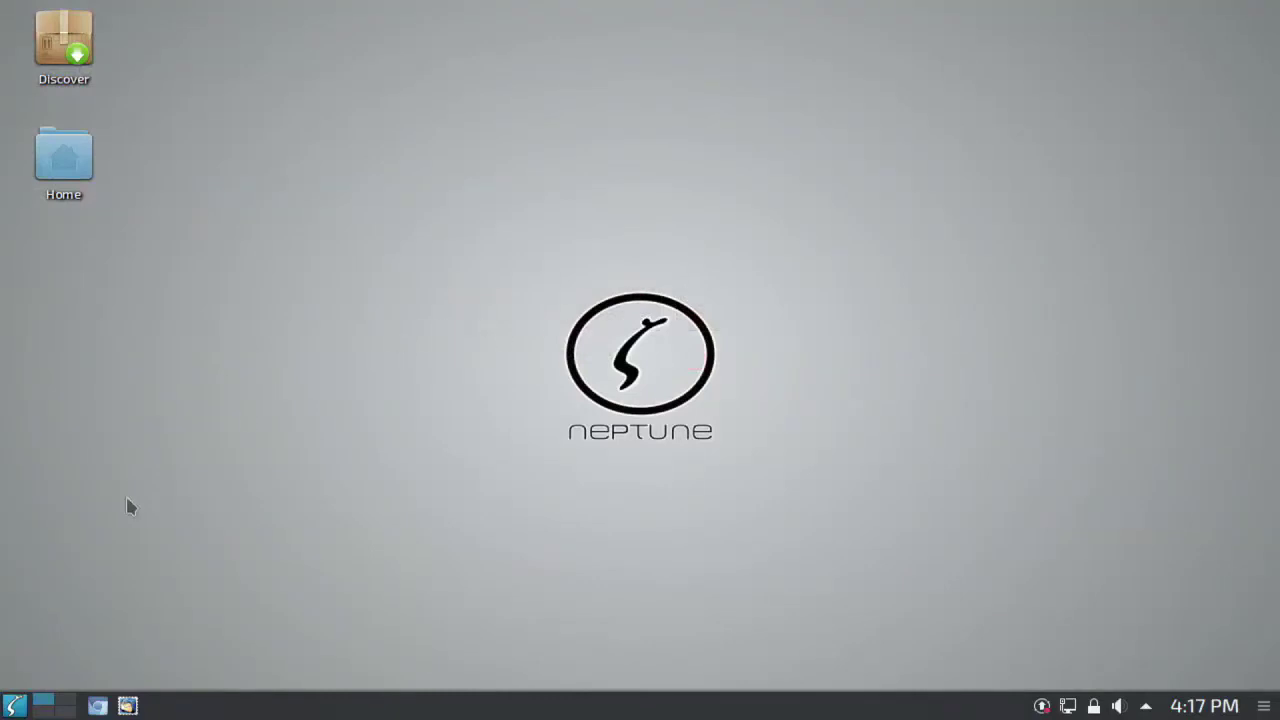
left_click(14, 706)
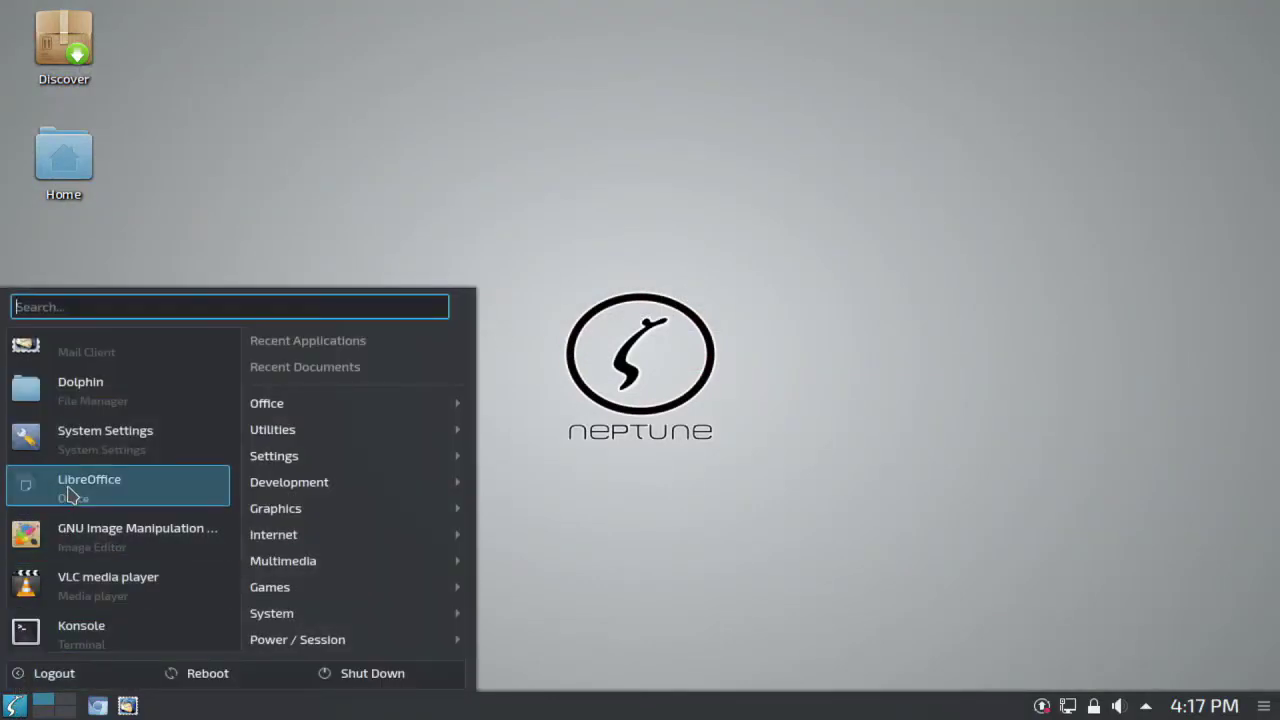
Step: Write 'Thank you for Watching / Please subscribe' at 40 pt in Writer, then shut down
mouse_move(272, 413)
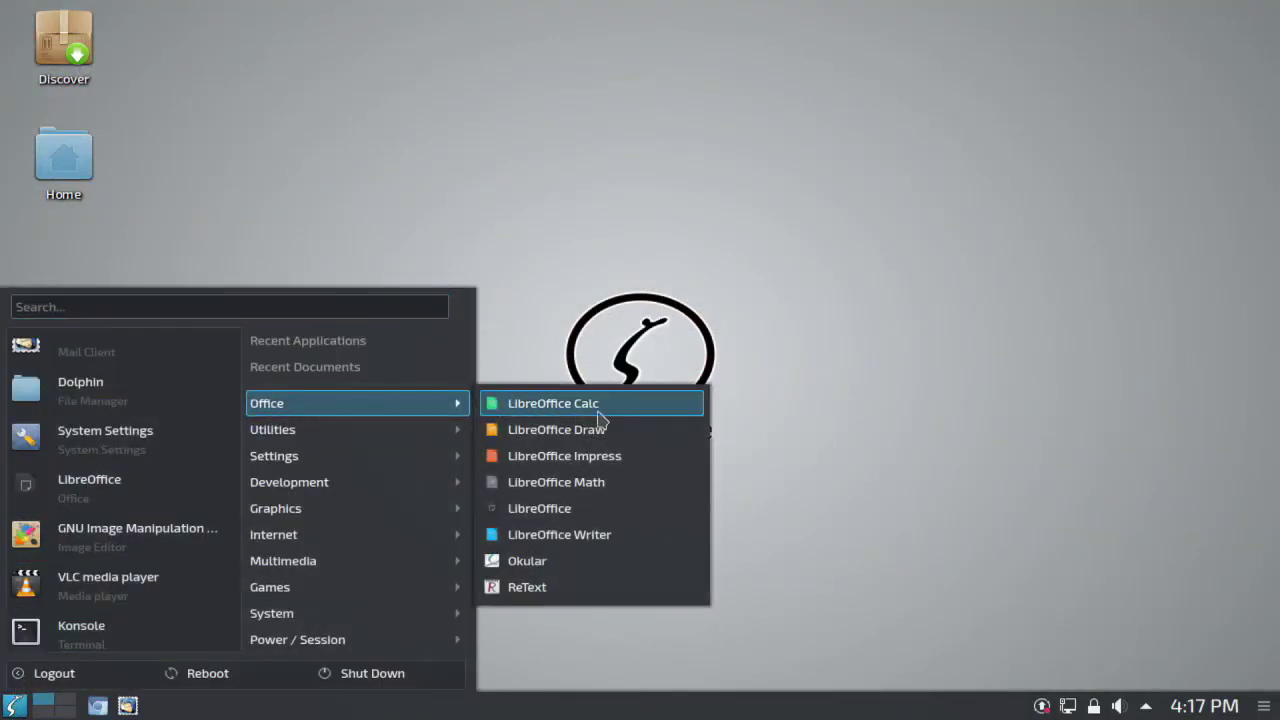
left_click(597, 537)
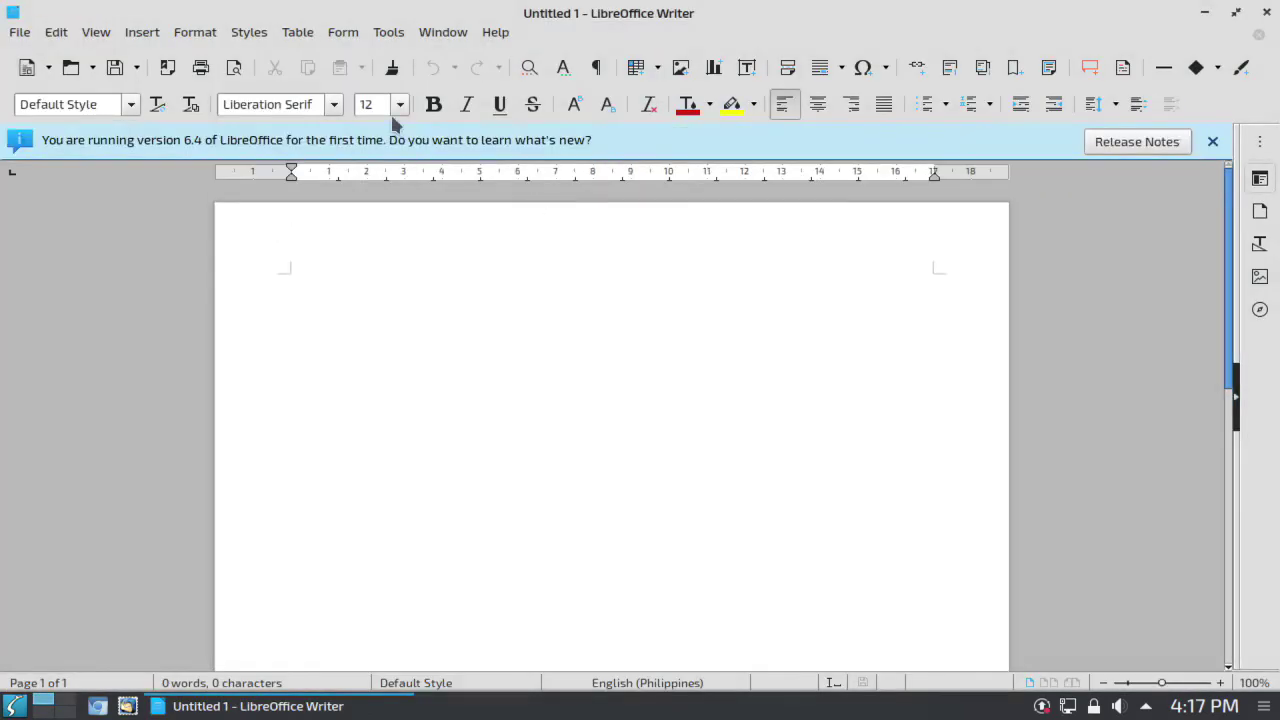
left_click(399, 104)
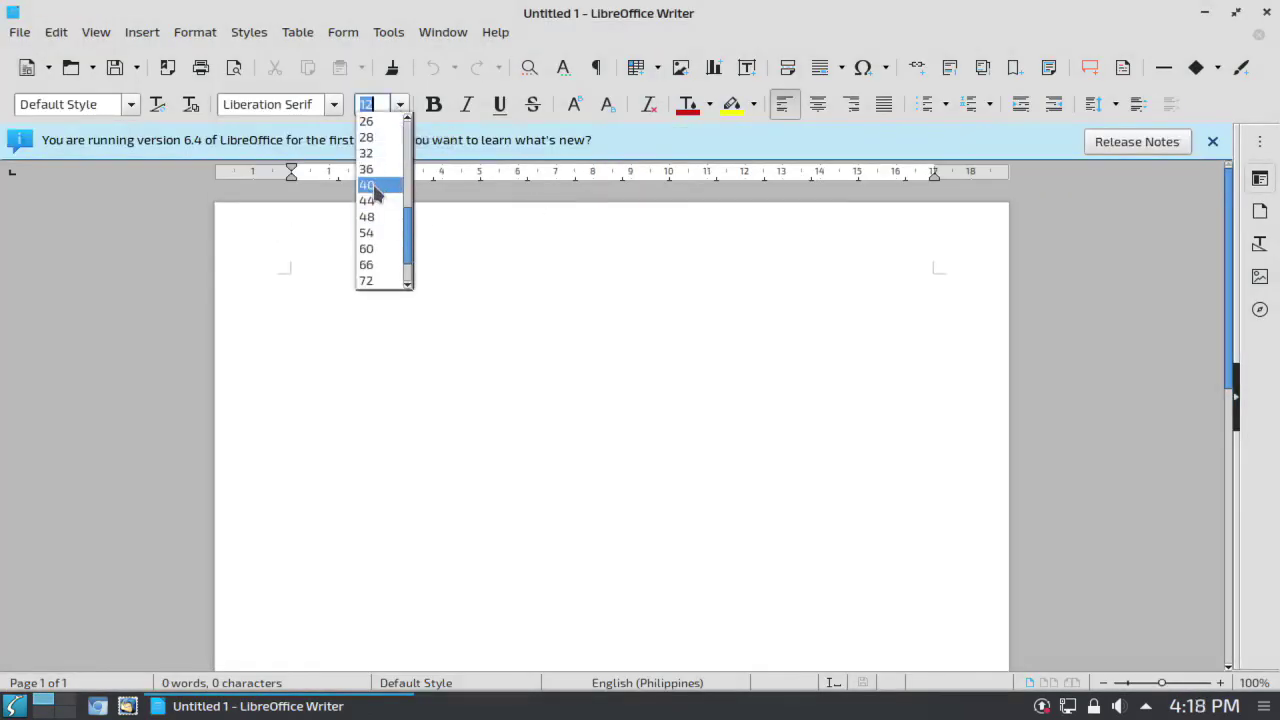
left_click(372, 194)
type("Thank you for W")
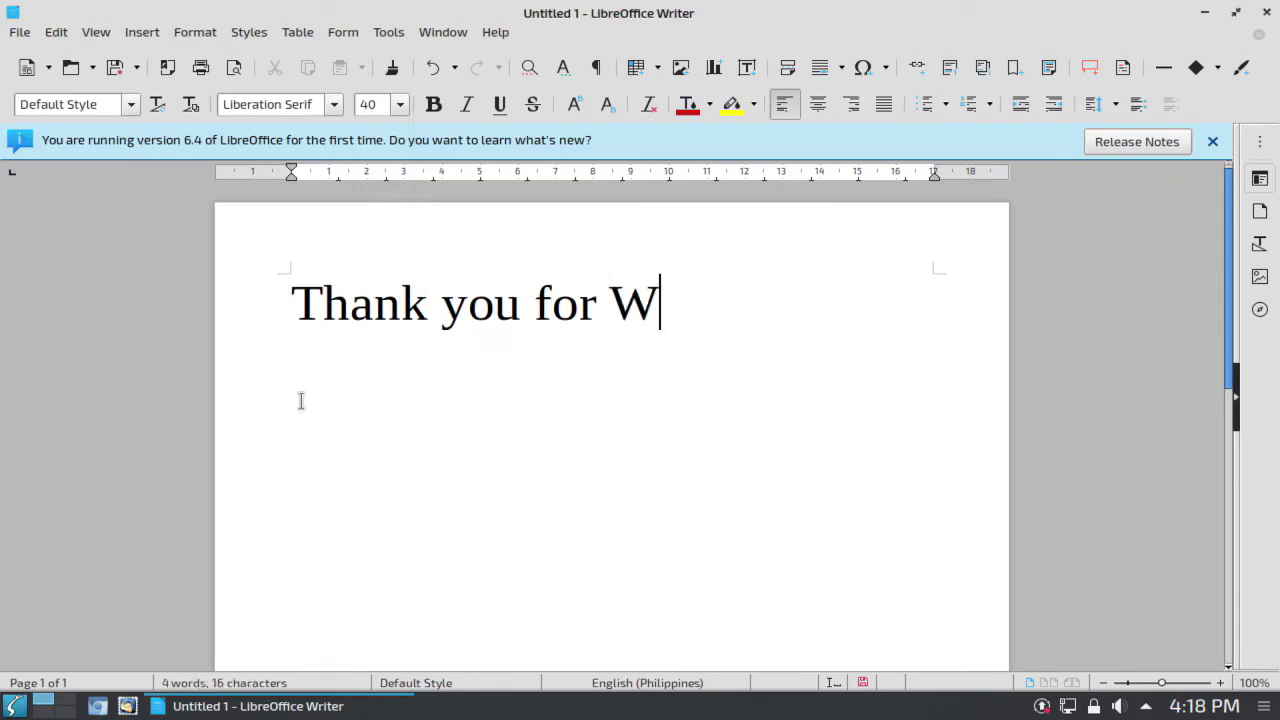
type("atching Please subscribe")
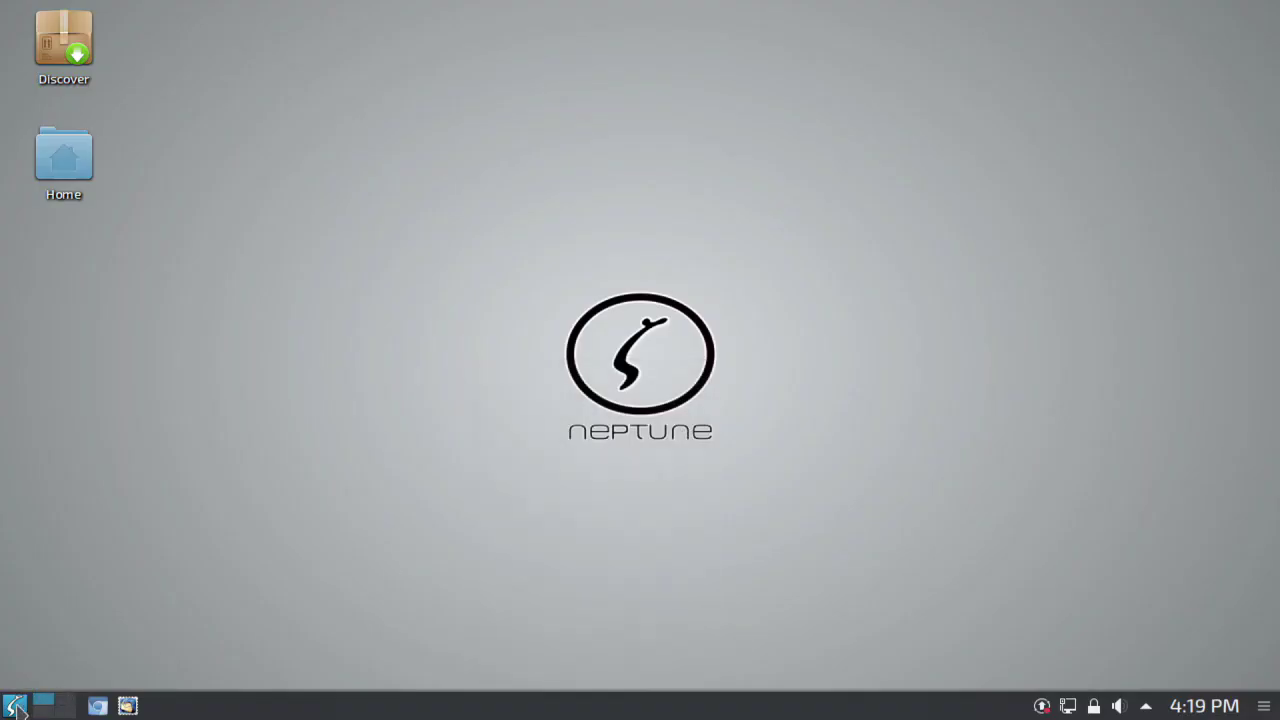
left_click(16, 706)
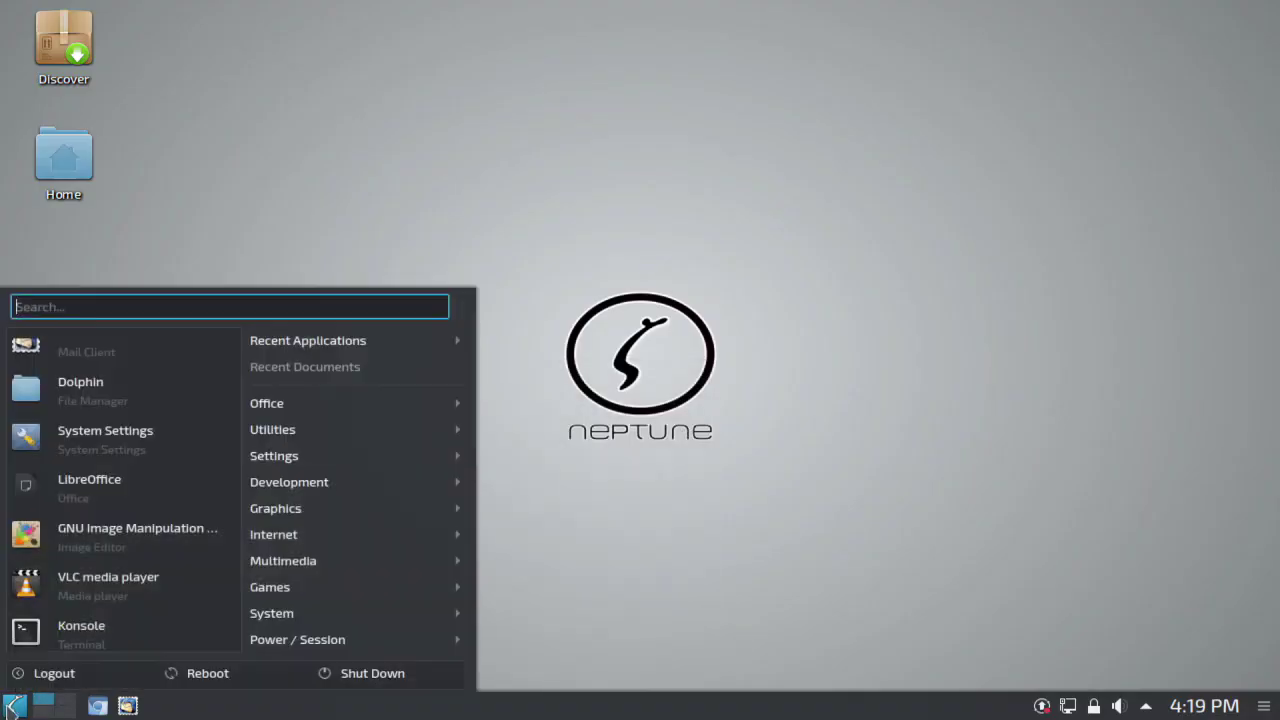
left_click(385, 673)
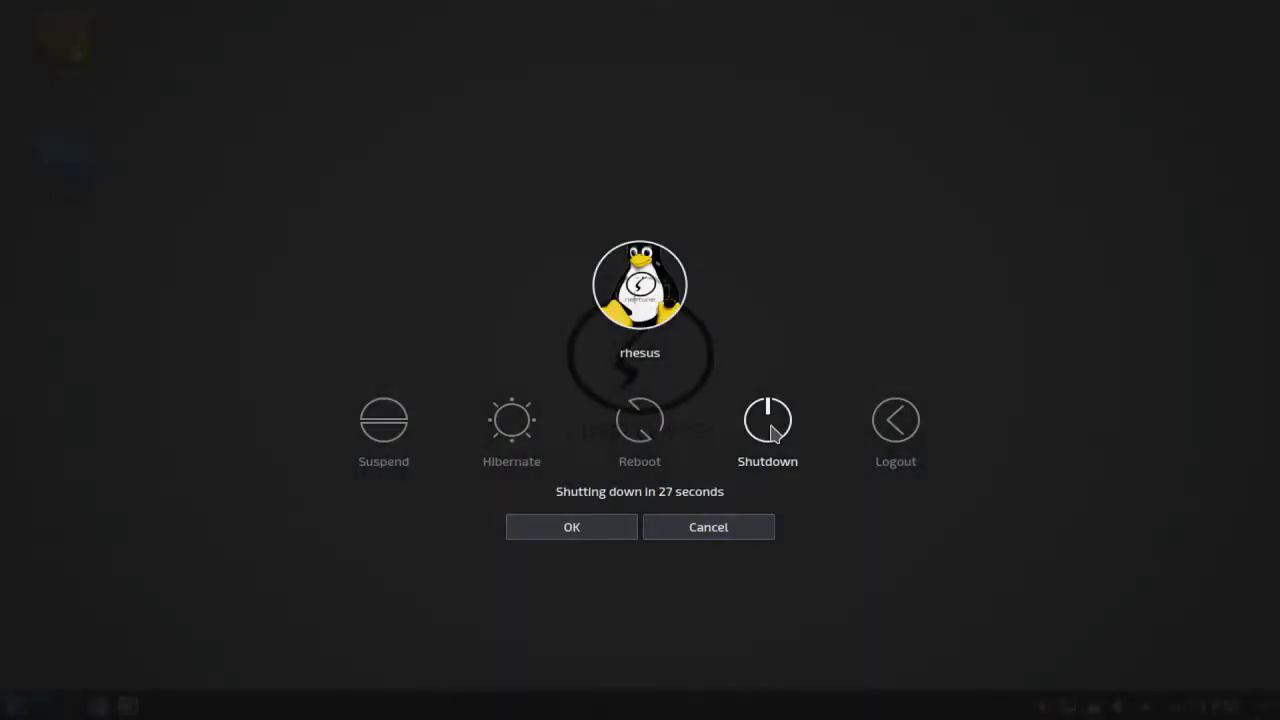